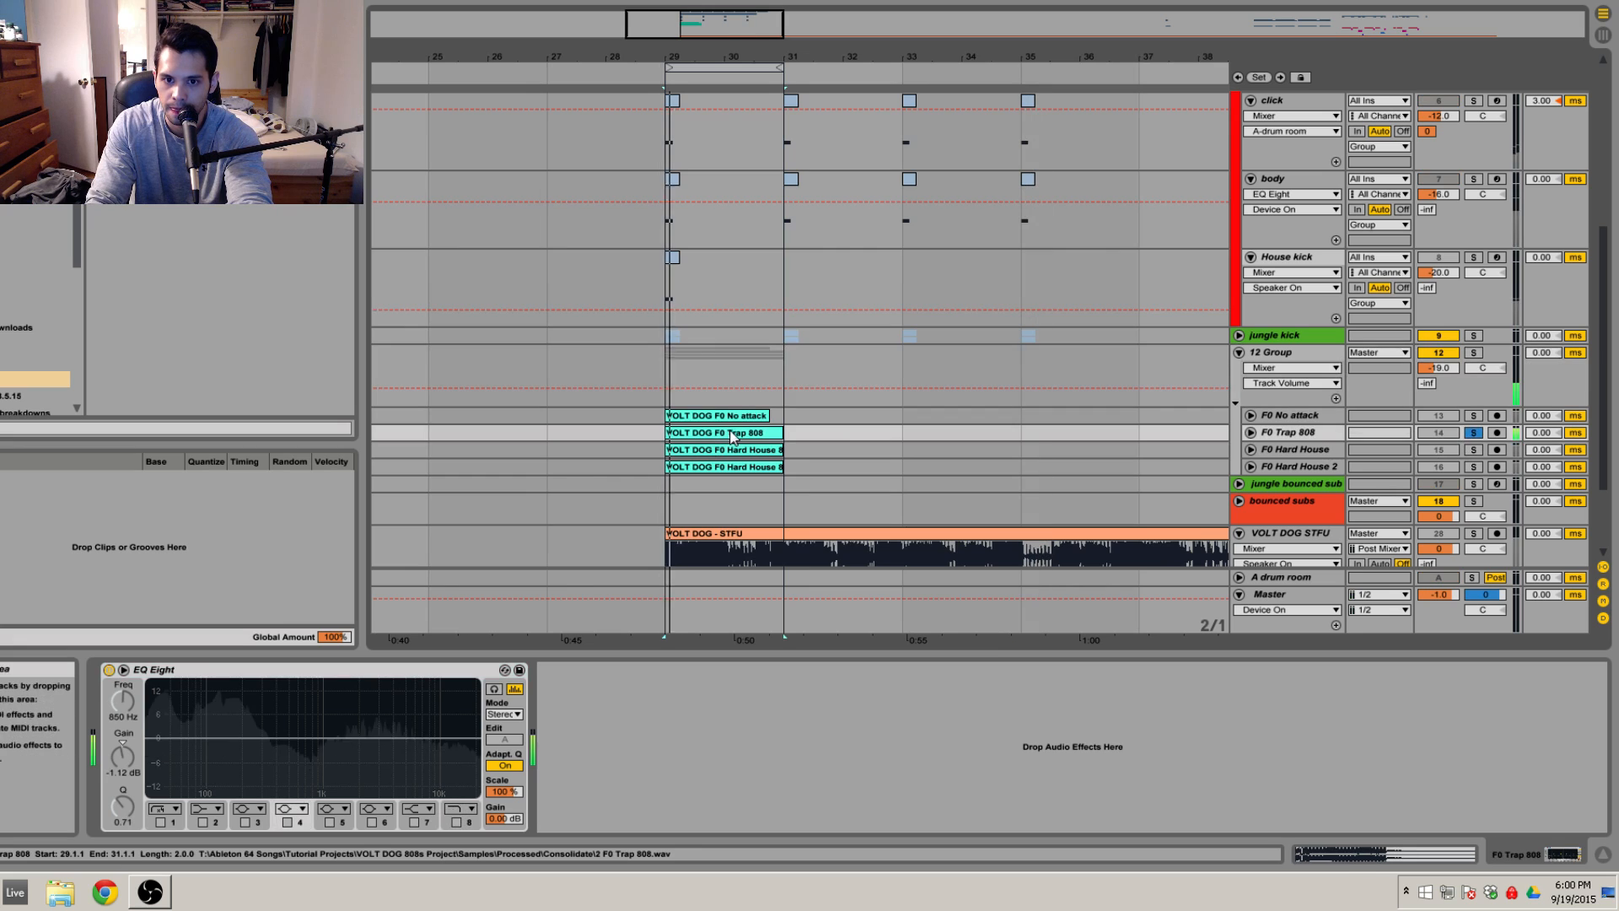
Step: Audition the F0 Hard House, F0 Hard House 2 and F0 No attack tracks by soloing each one during loop playback, and clear the solo
click(1472, 450)
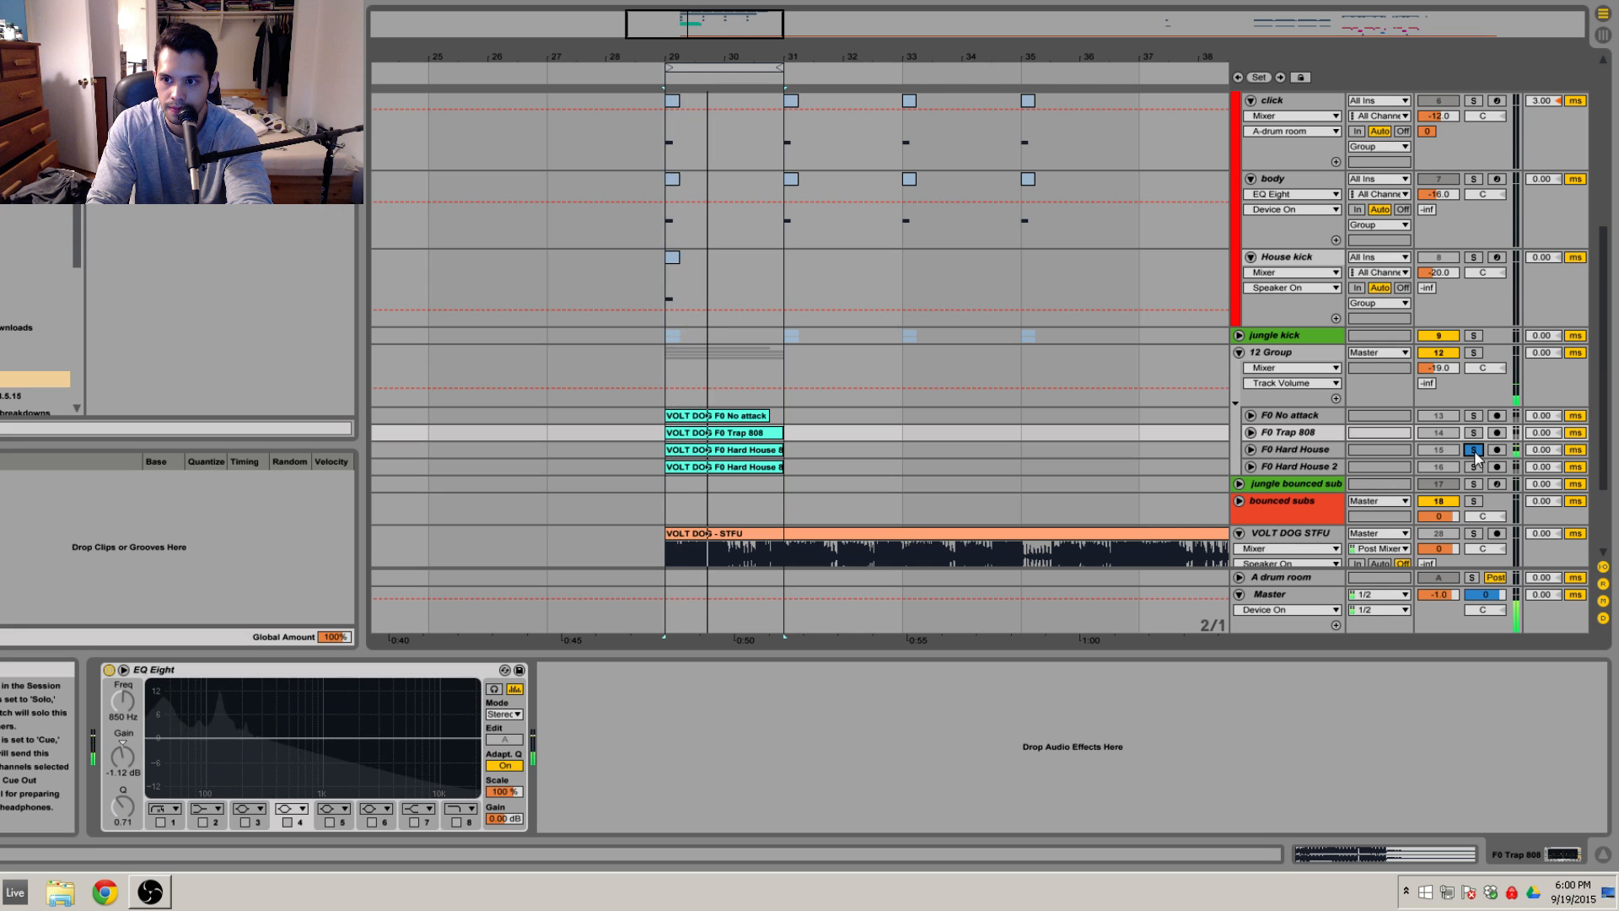
click(1474, 467)
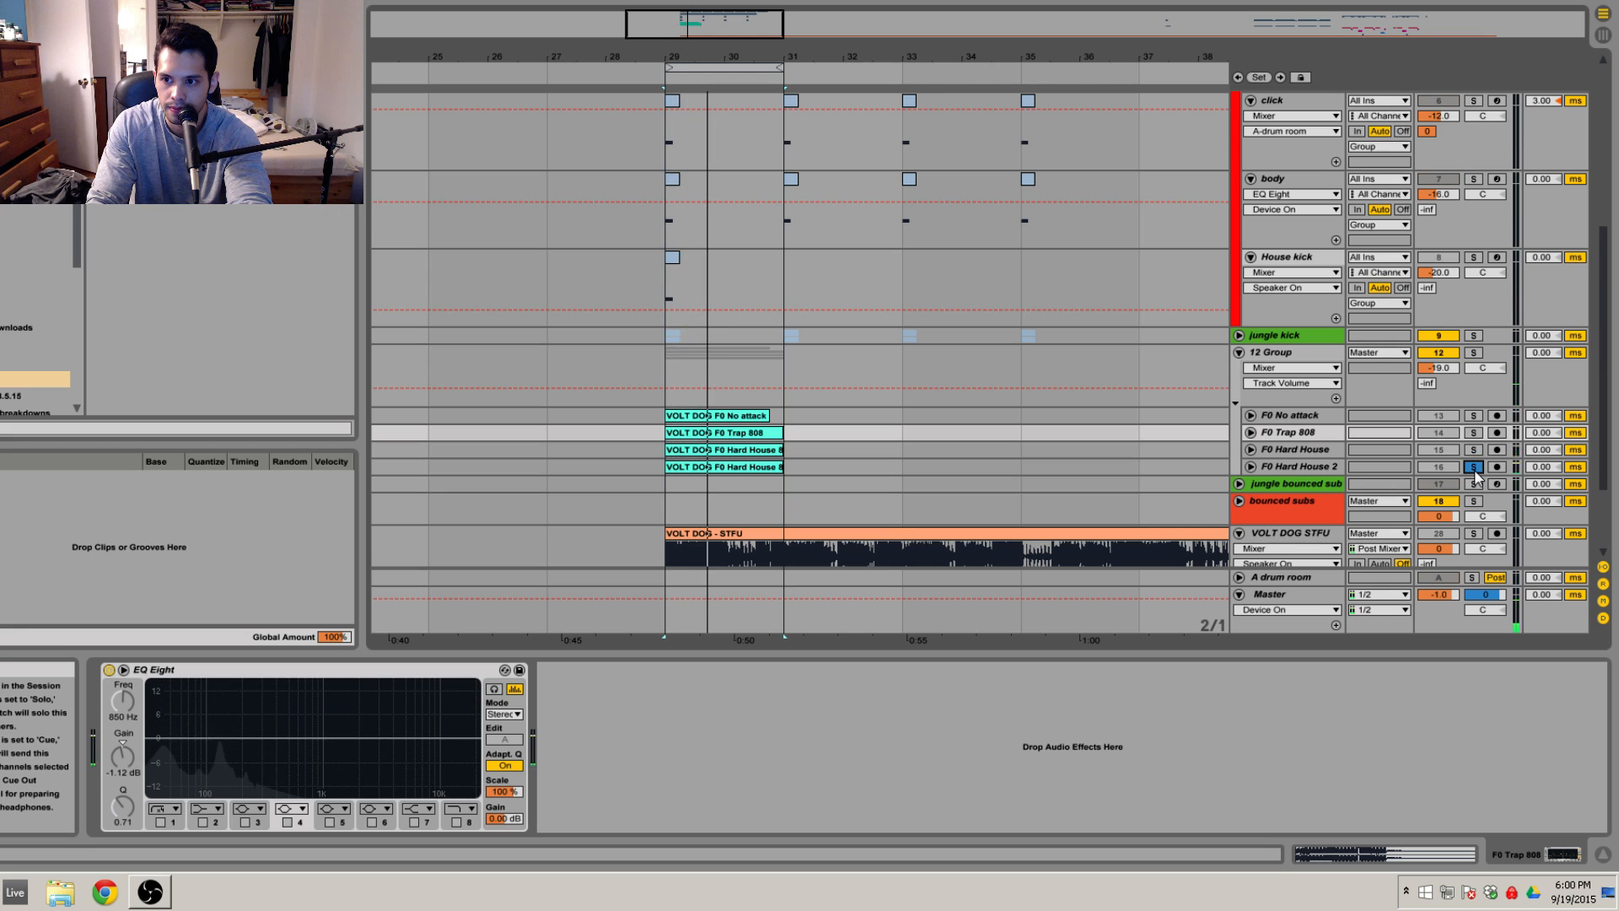
click(1472, 415)
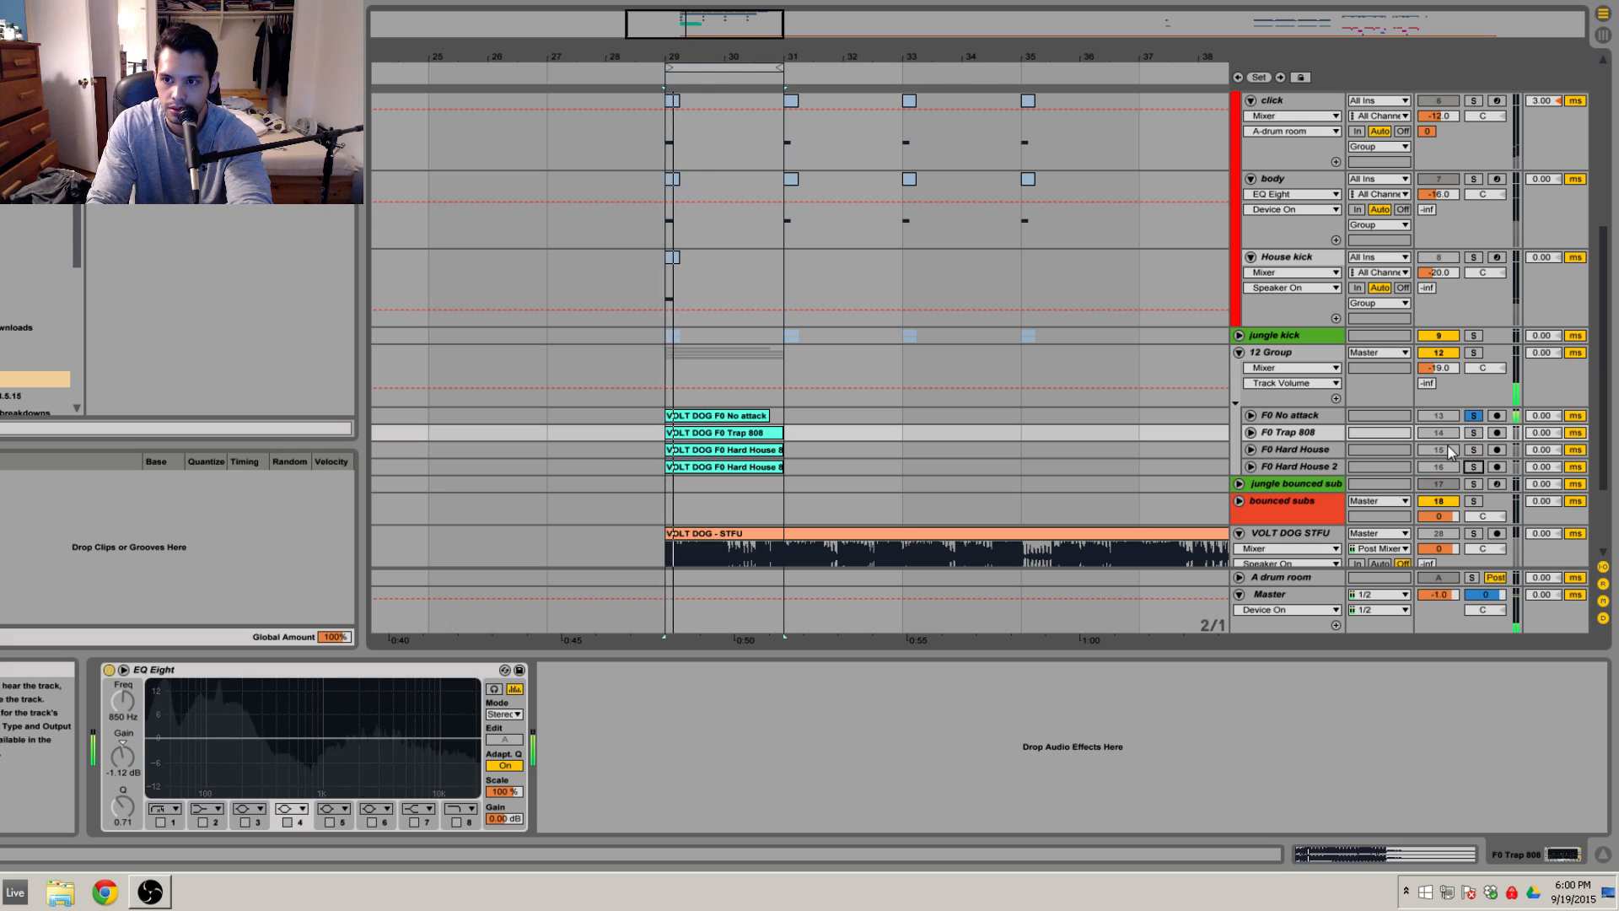
click(1469, 416)
scroll(965, 413, down, 5)
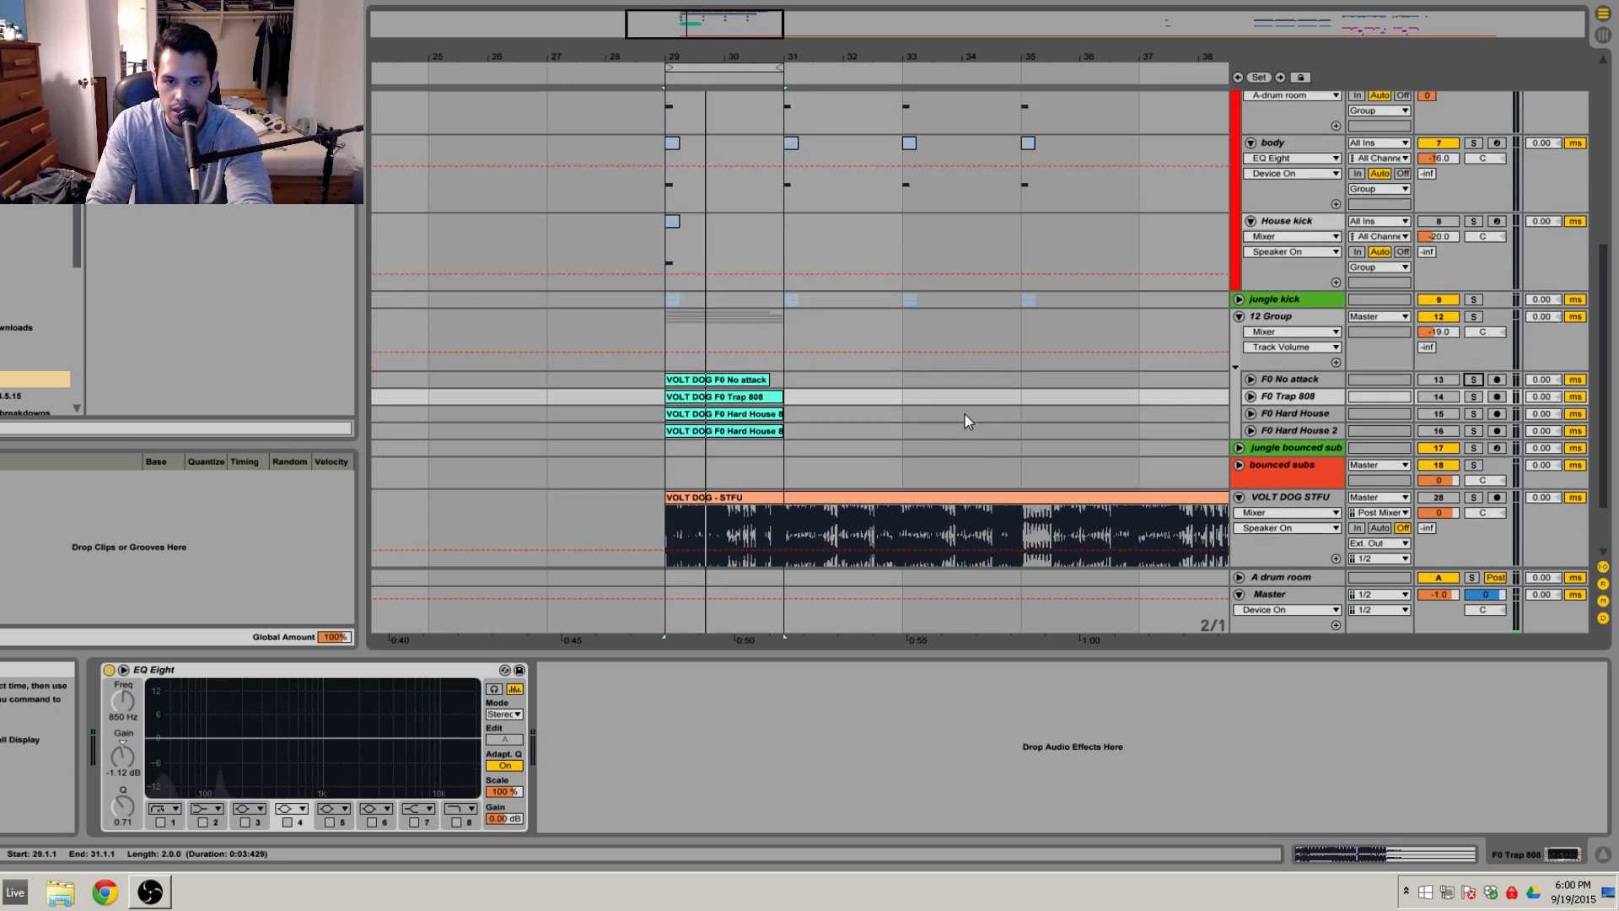
drag(984, 59, 923, 48)
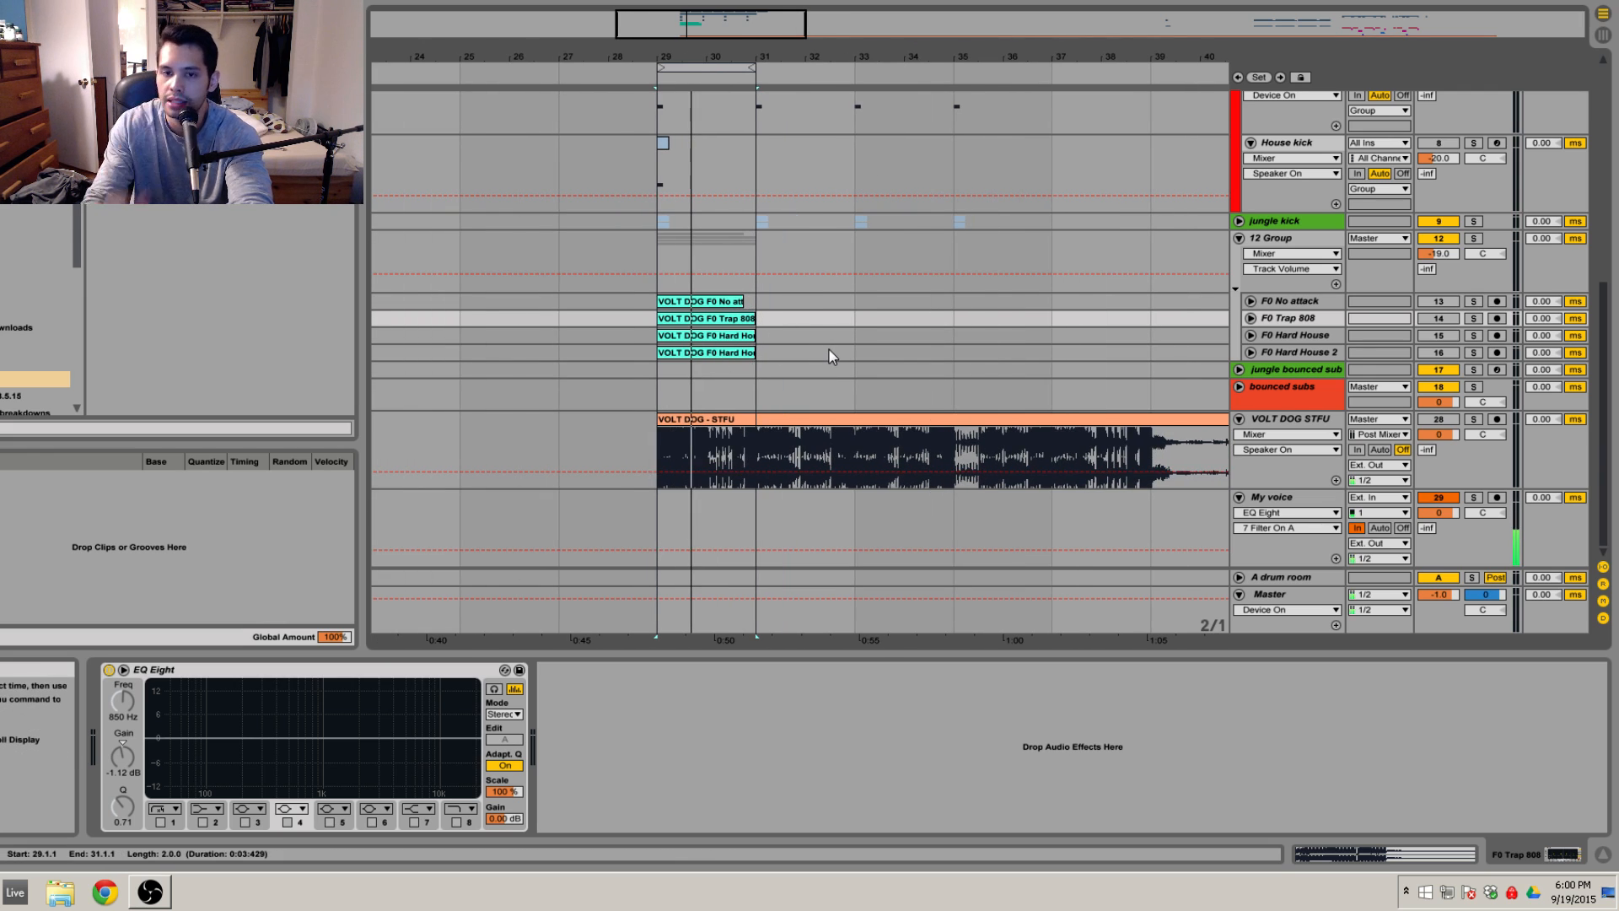
drag(829, 350, 801, 312)
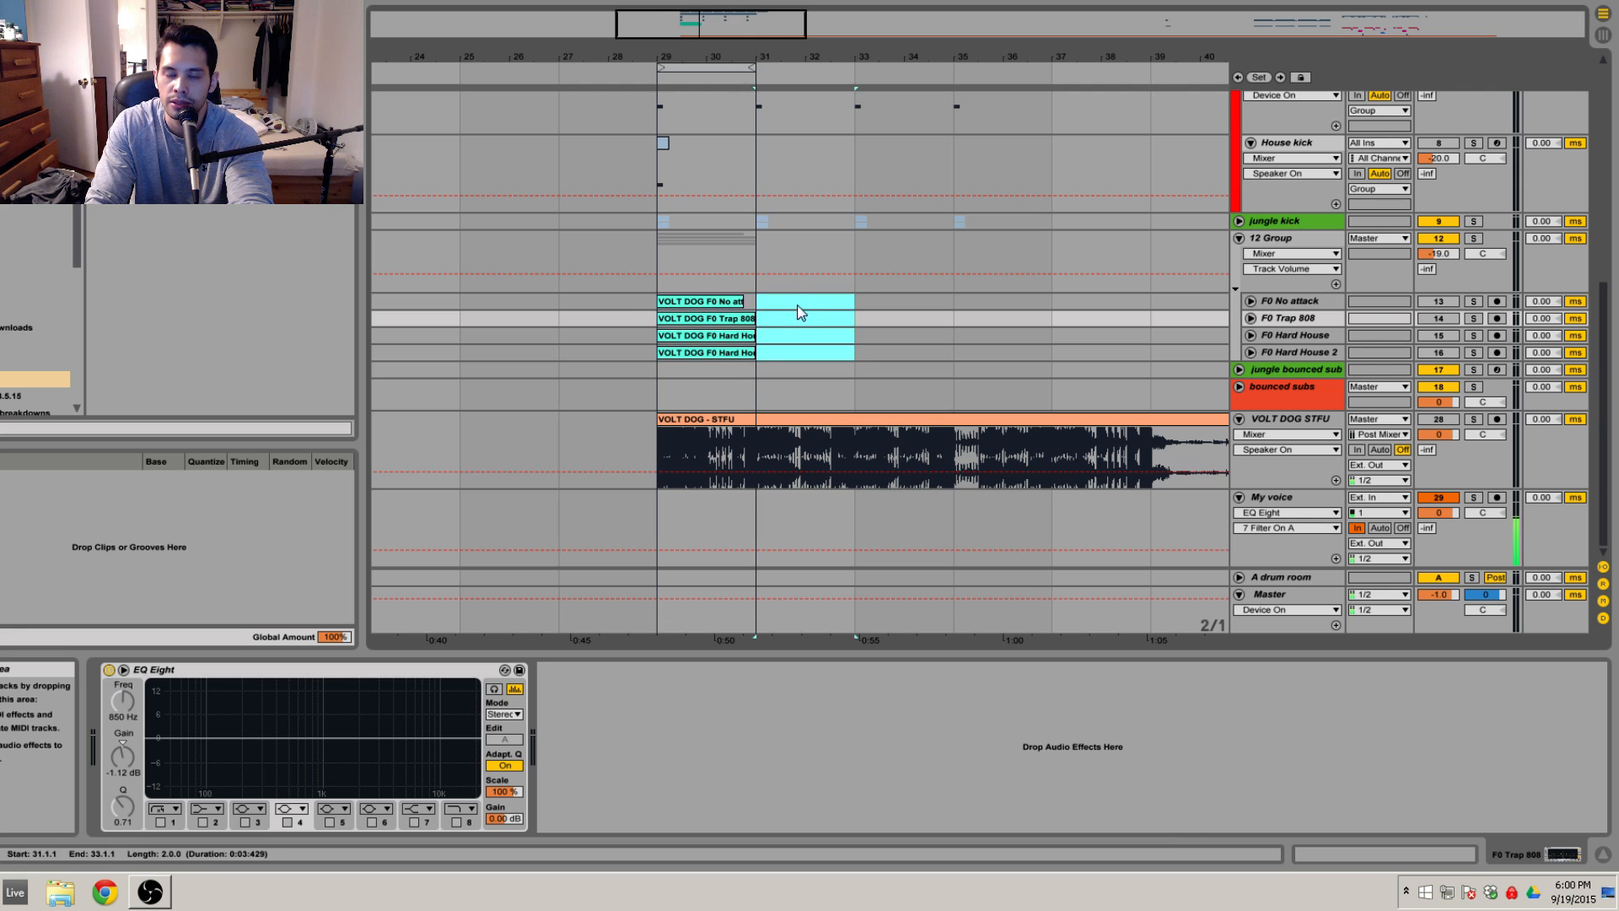
click(837, 340)
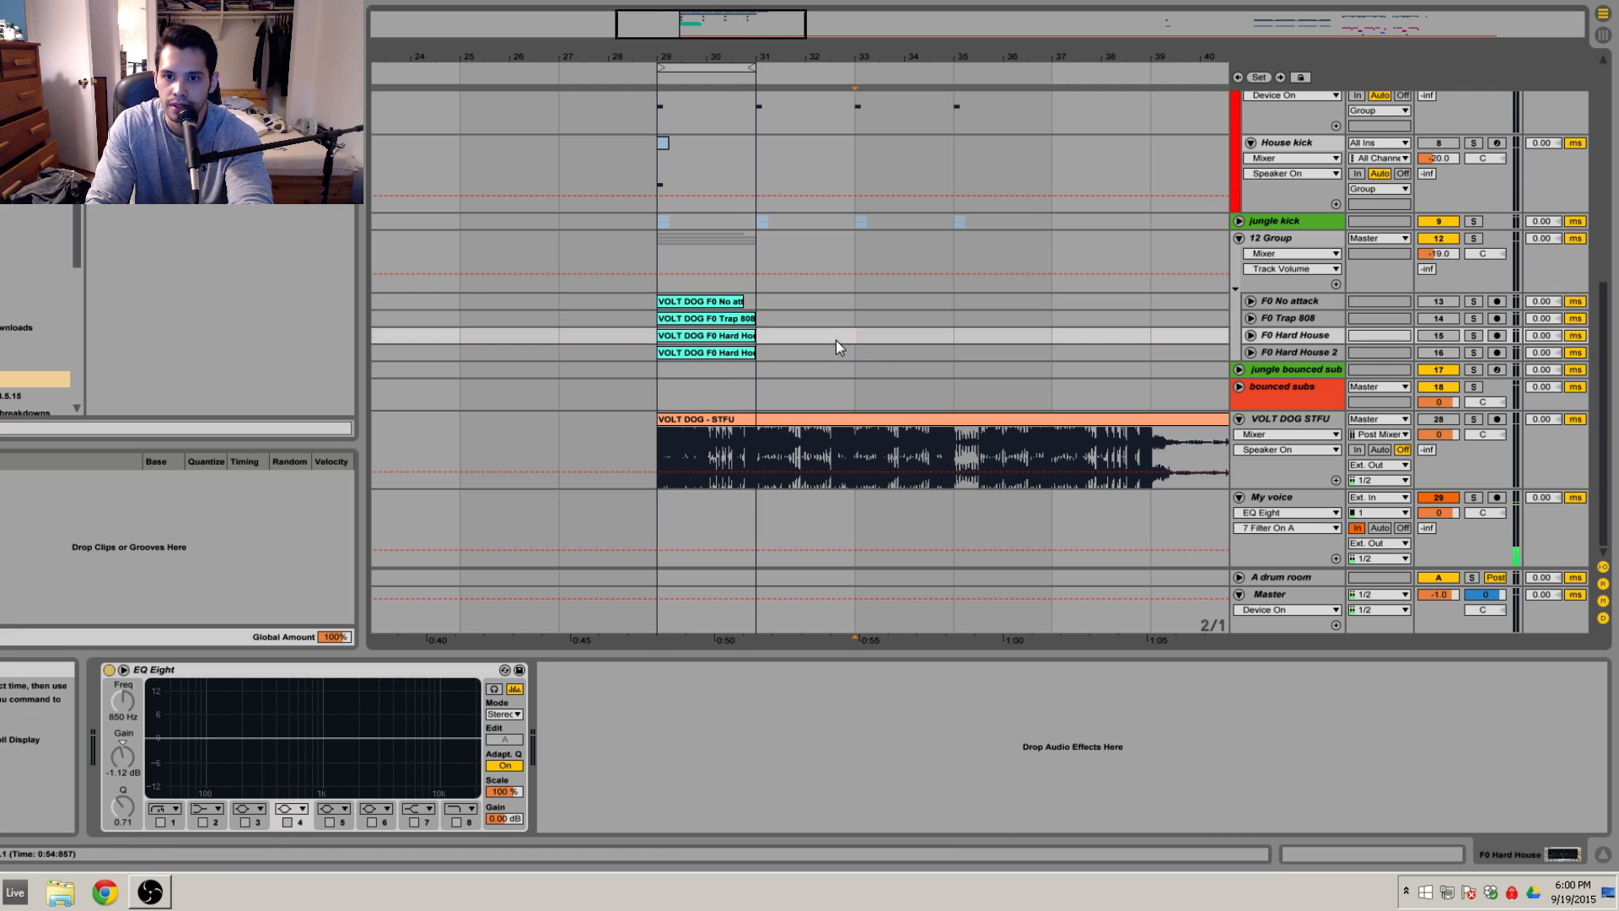
Step: Solo the VOLT DOG STFU track, listen to it from bar 29, and clear the solo after stopping playback
click(660, 452)
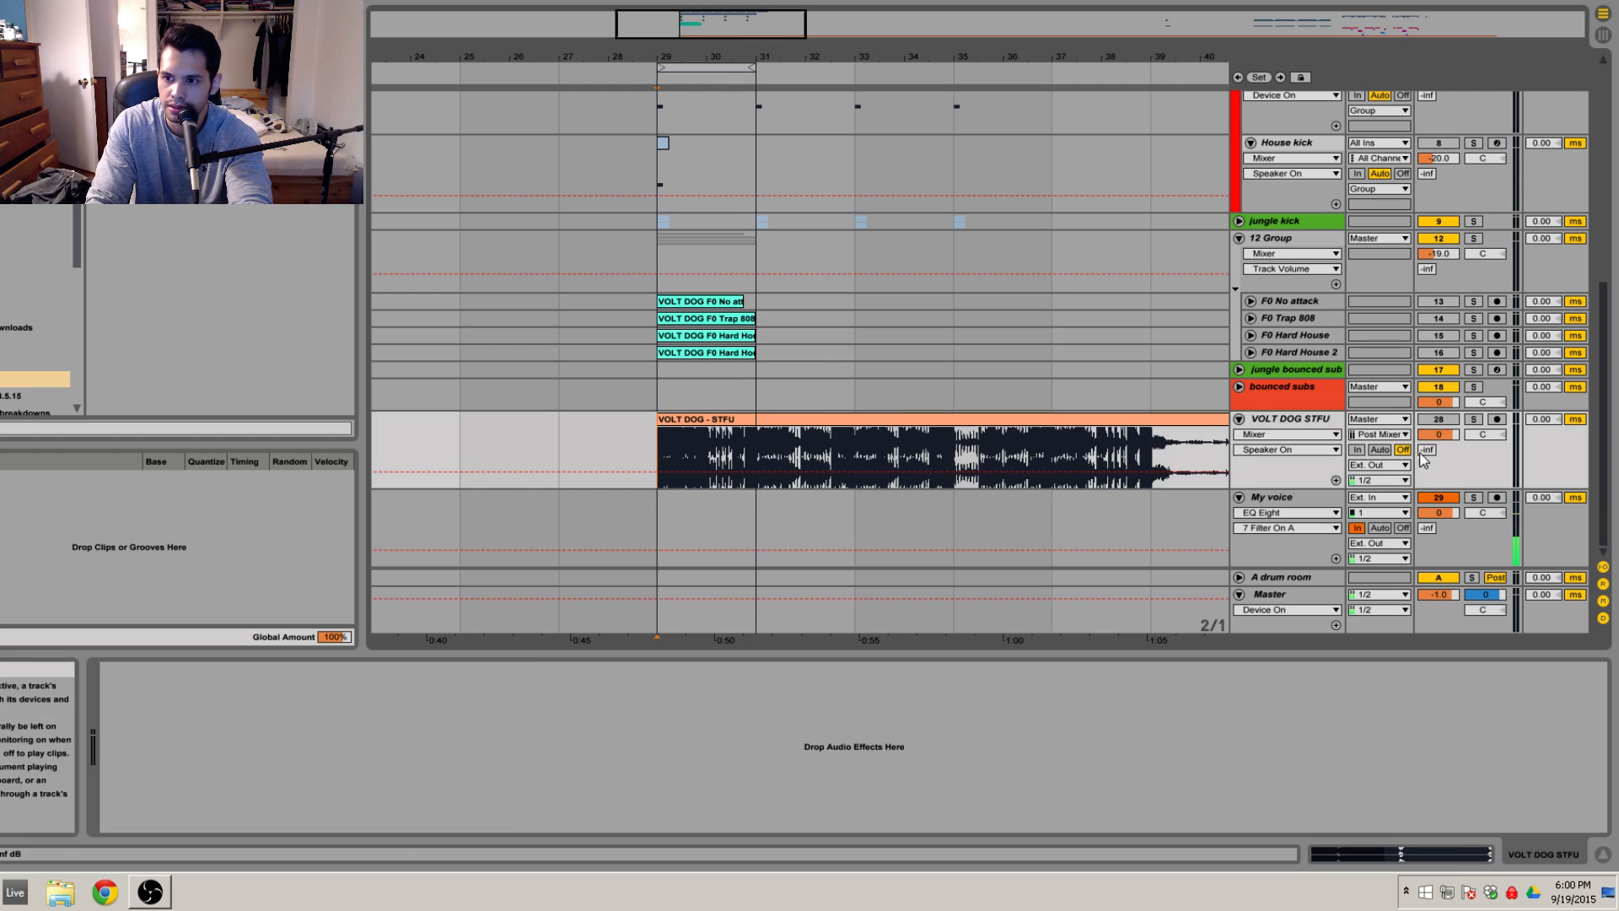
click(1473, 419)
key(space)
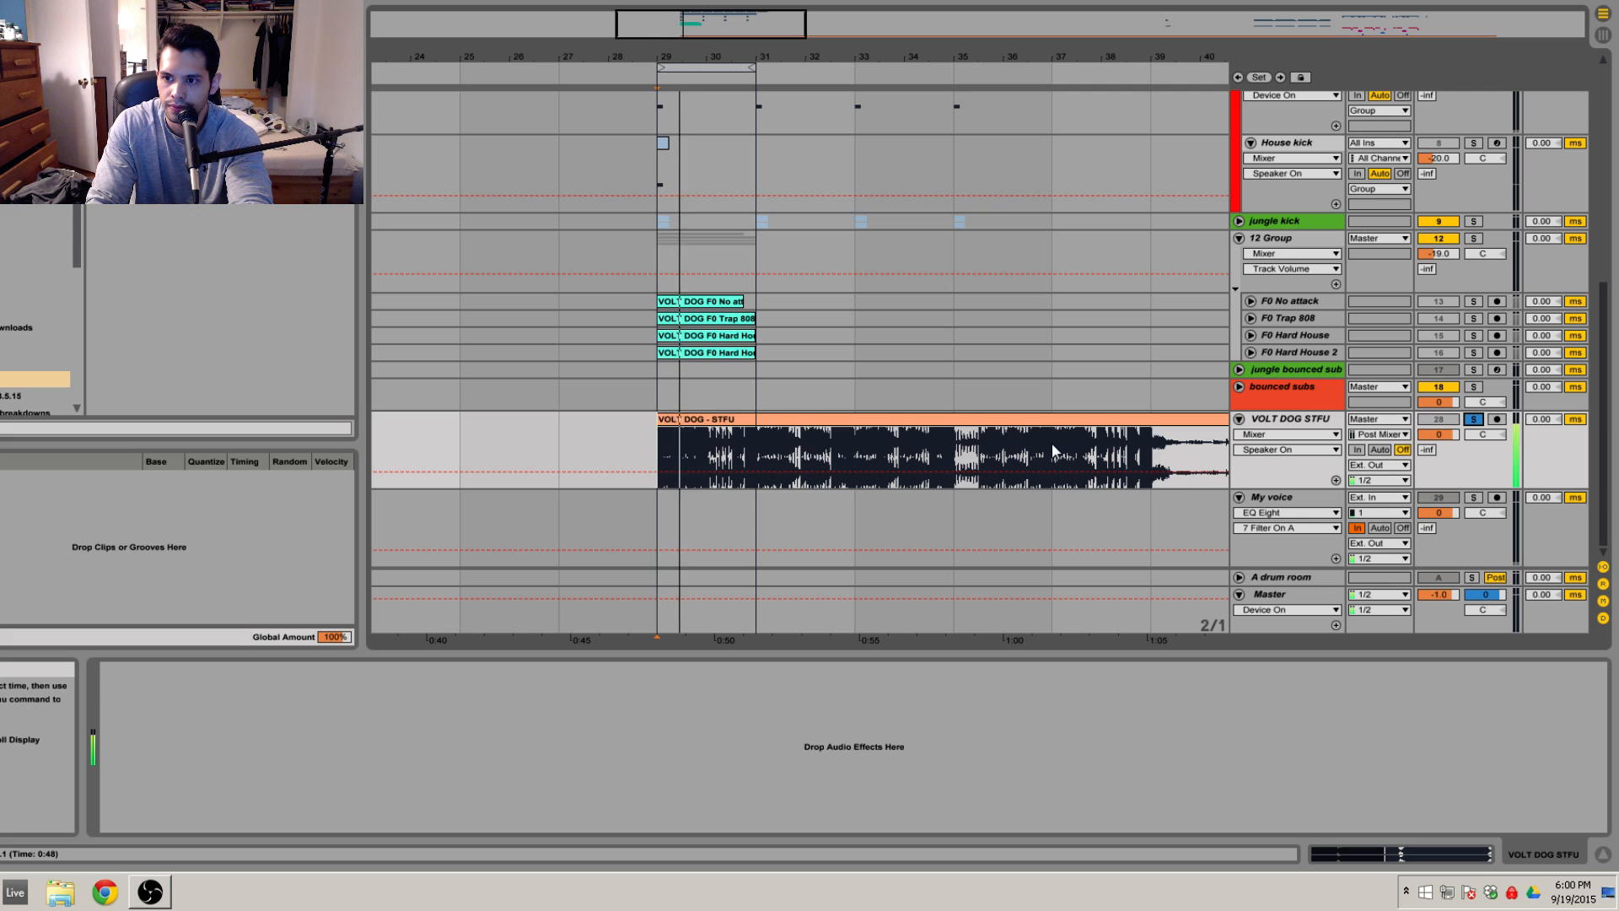
drag(867, 60, 843, 51)
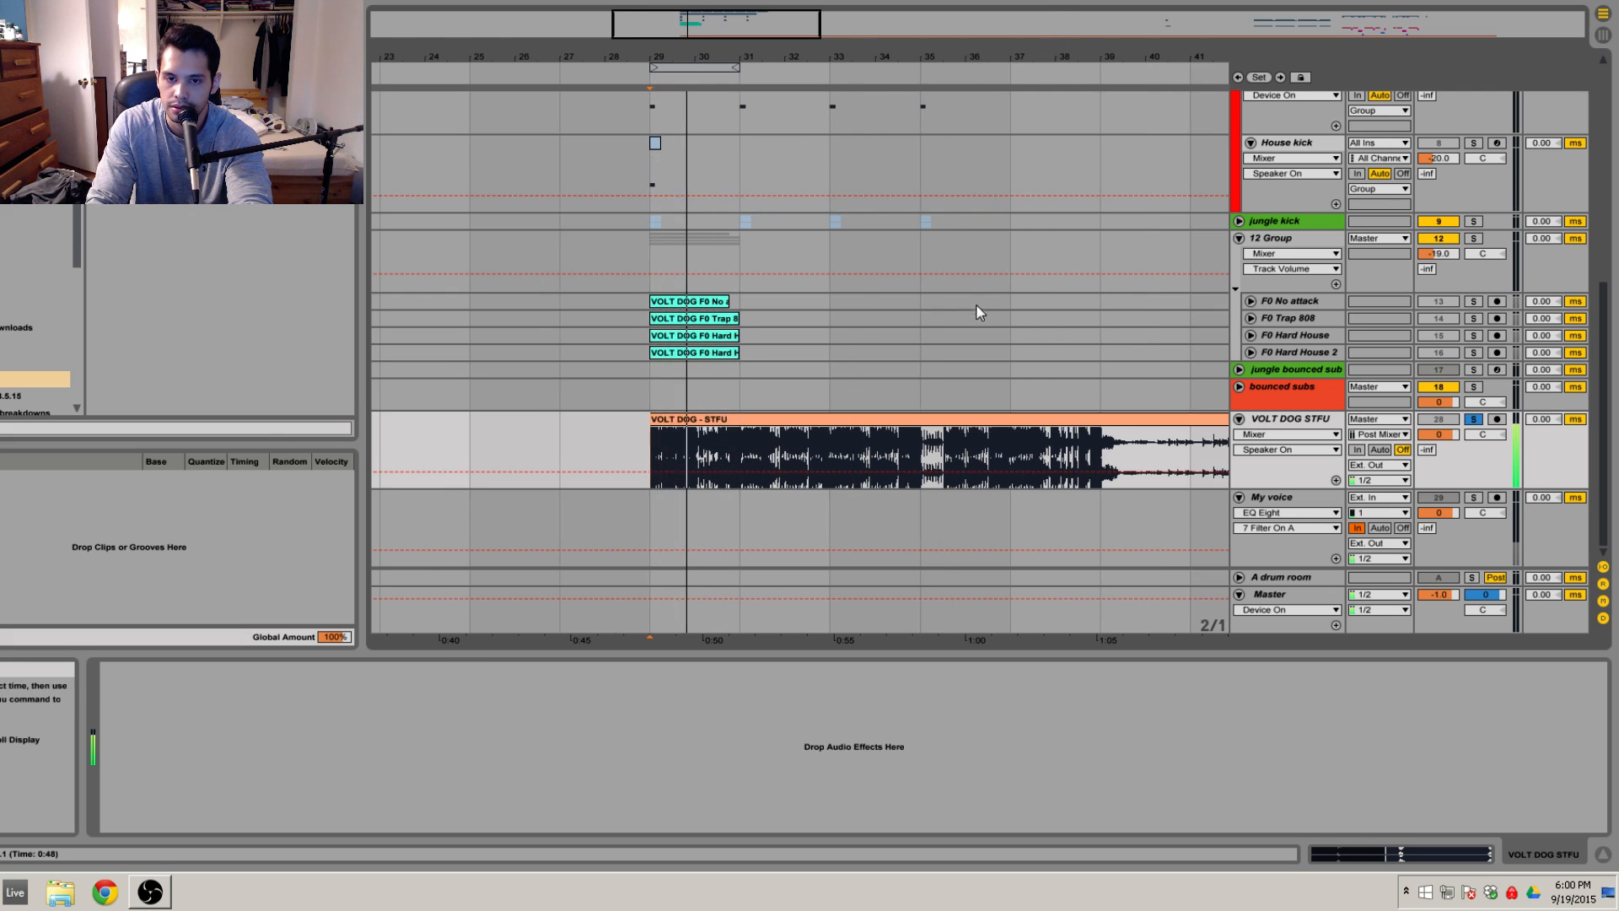
drag(825, 61, 818, 54)
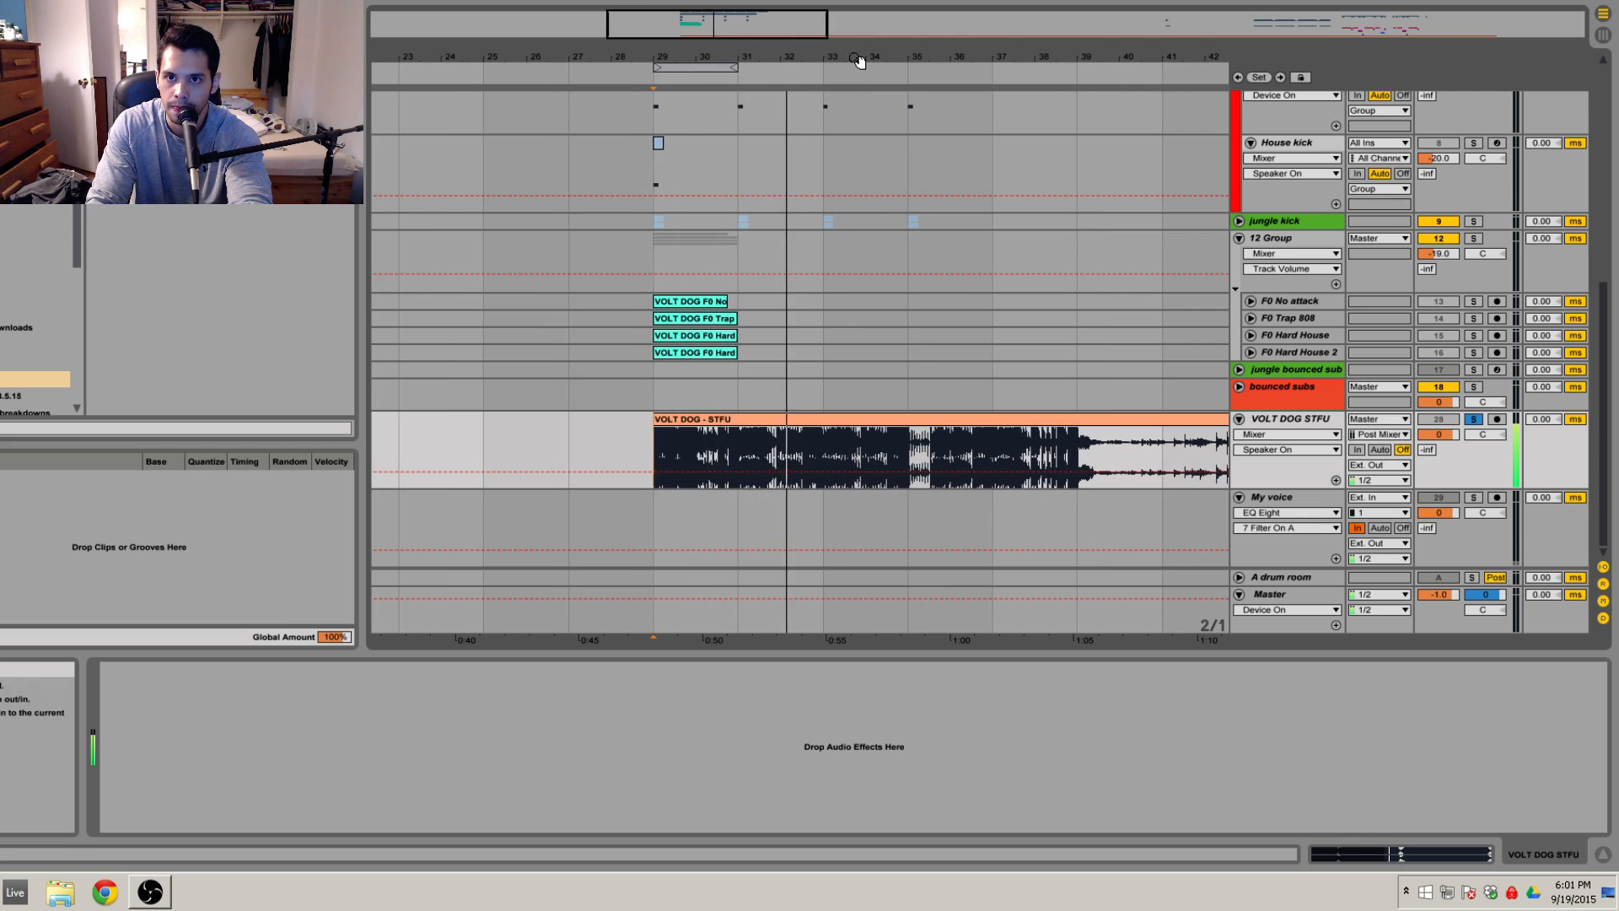
drag(856, 60, 853, 50)
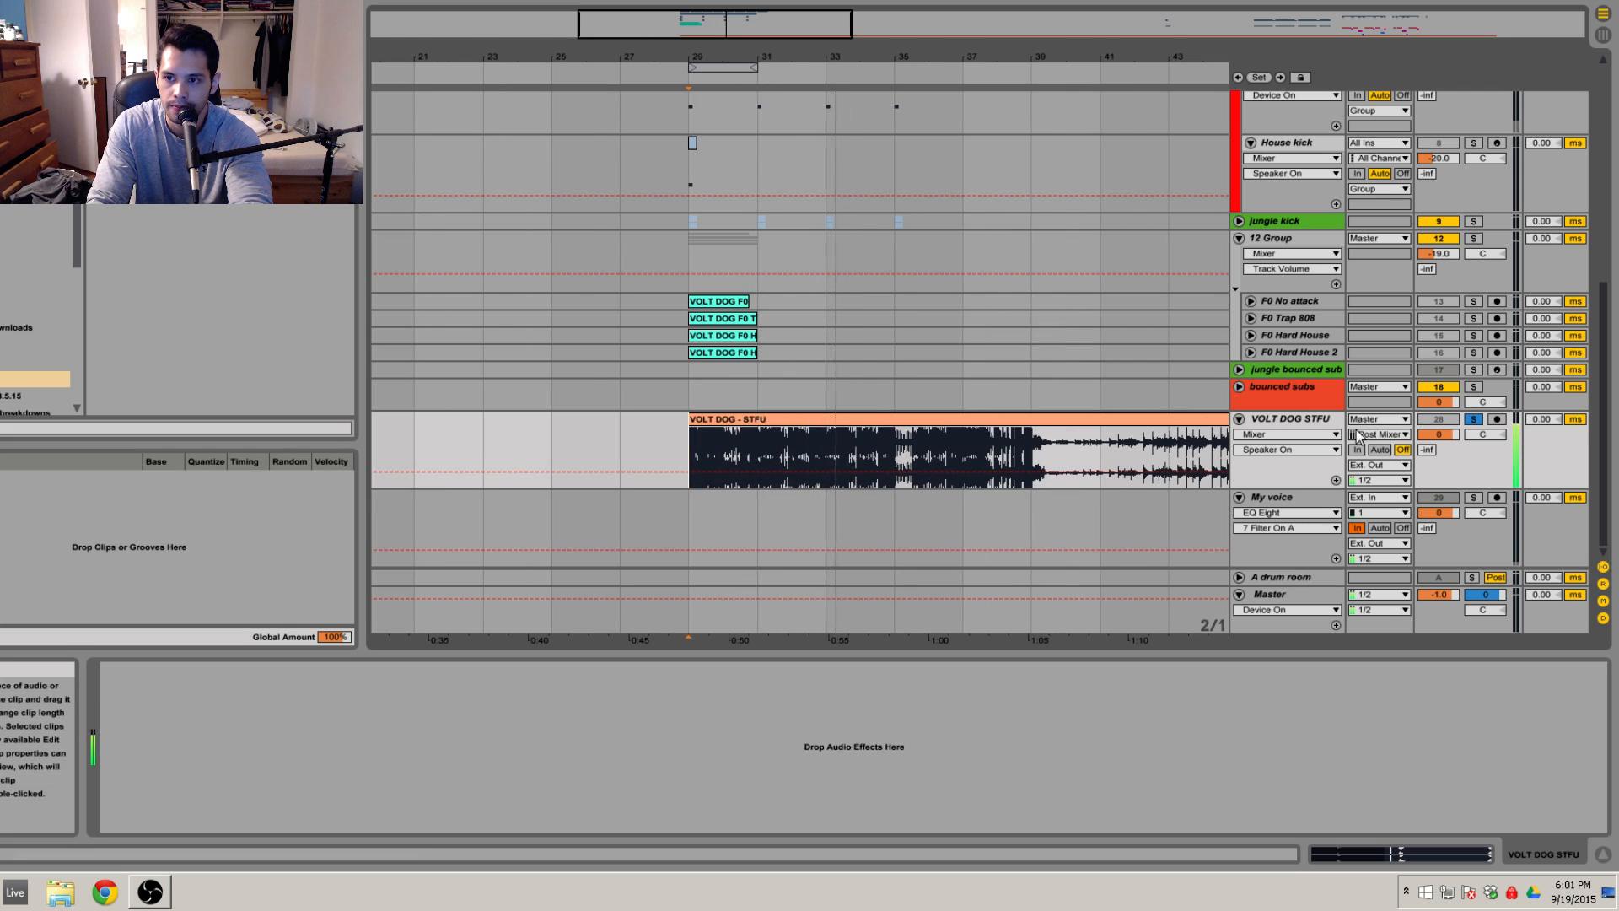
key(space)
click(1473, 419)
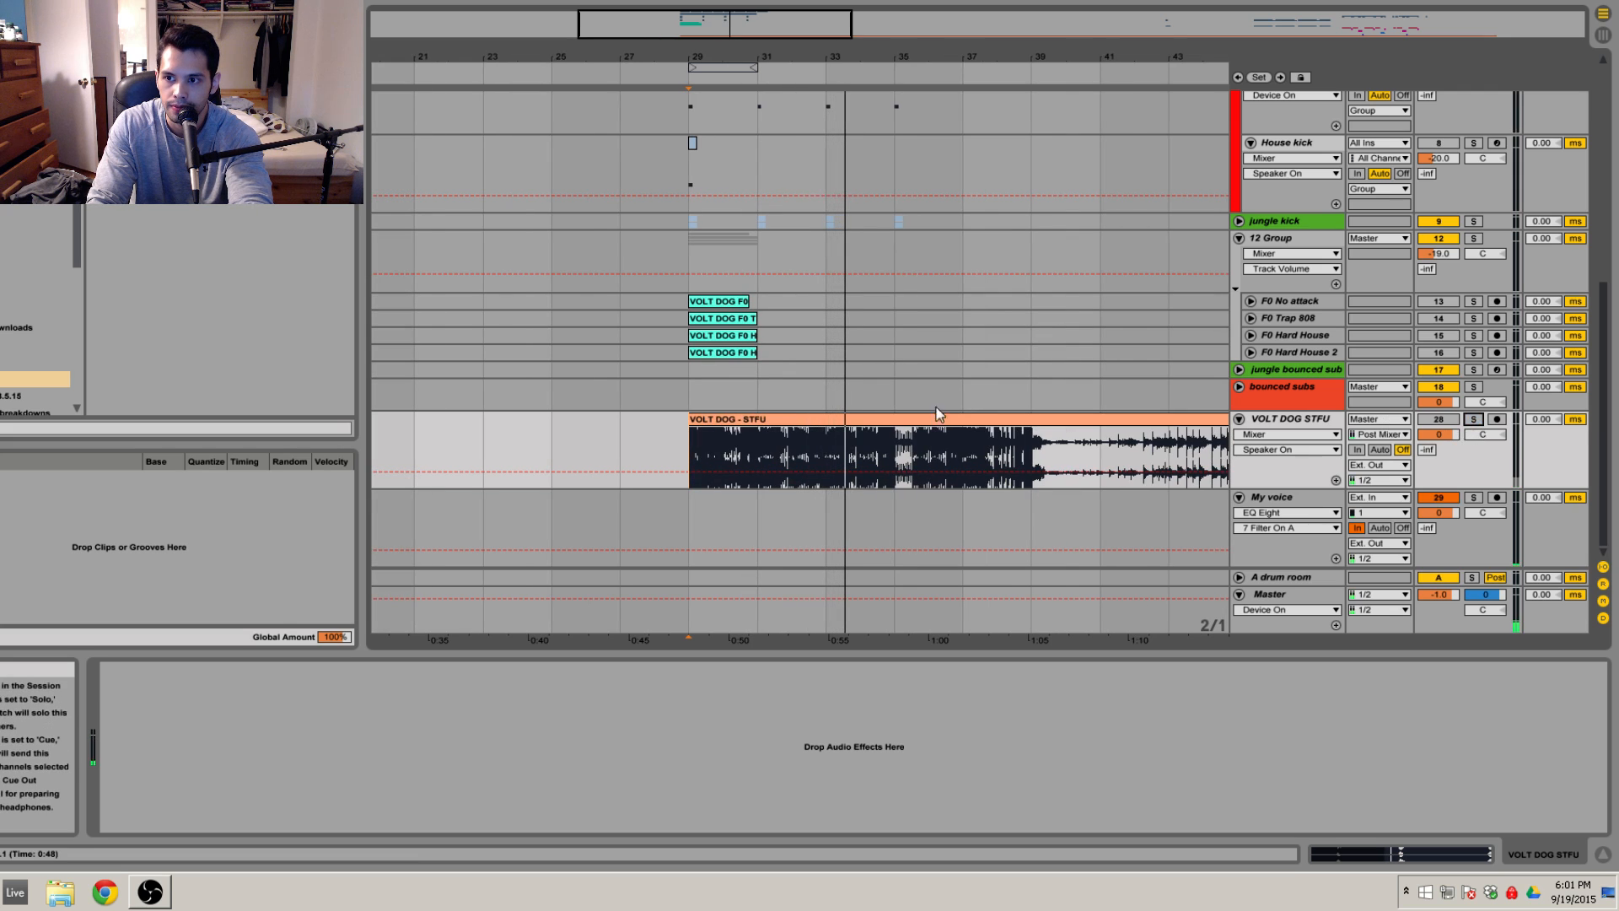
Step: Look over the notes and clips of the sub, harmonic layer and trap kick tracks from bar 29 onward
click(695, 393)
scroll(761, 388, up, 1)
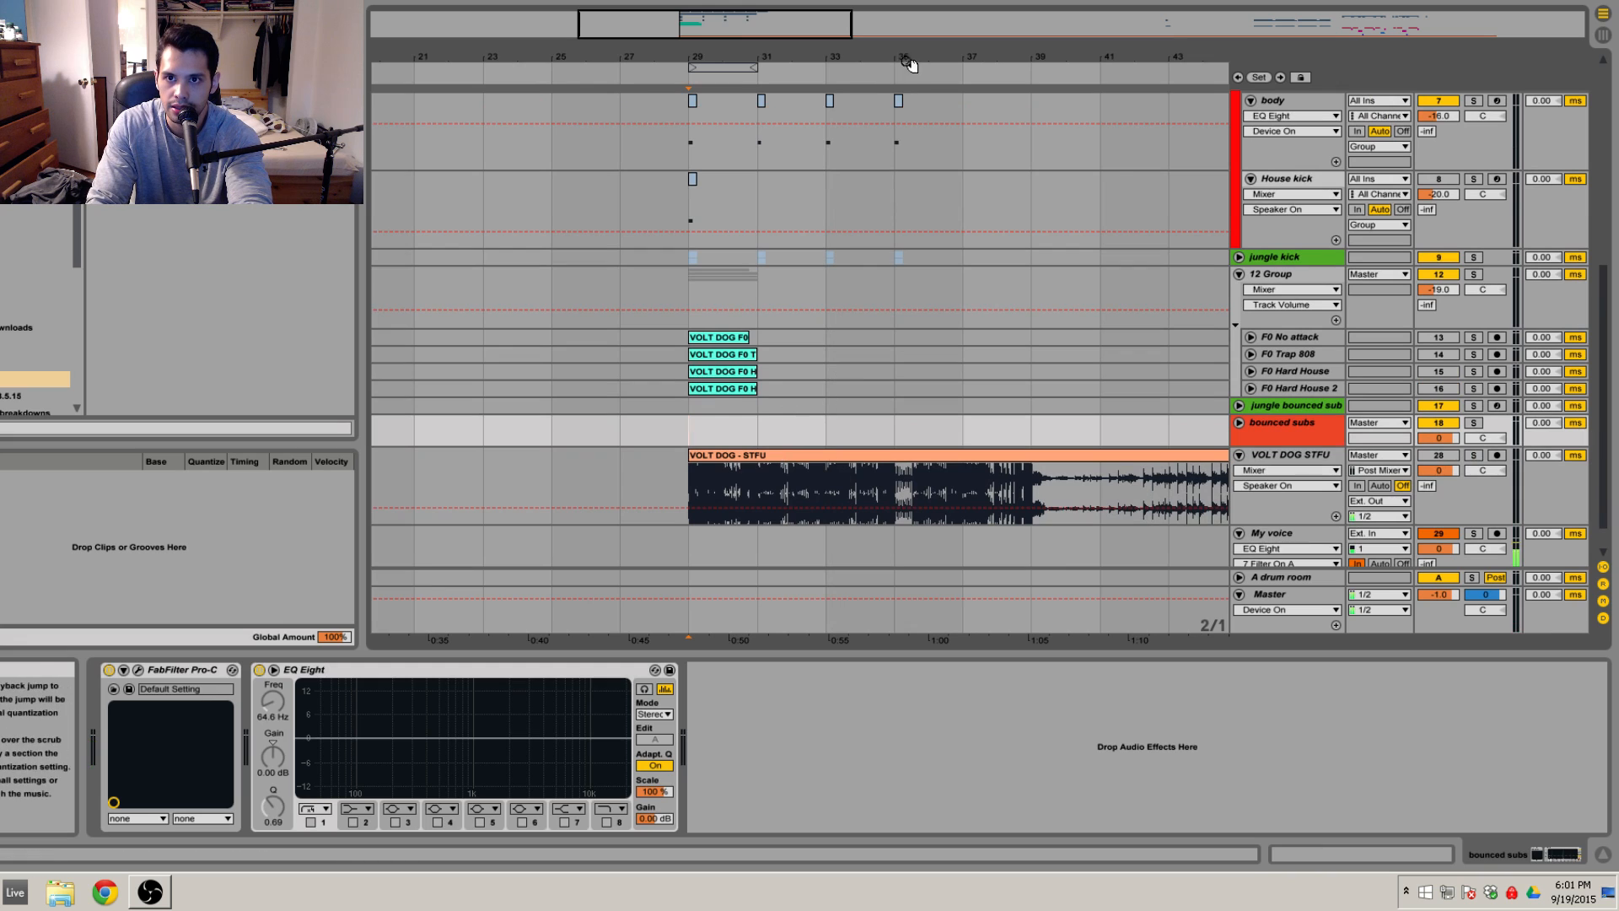
drag(908, 63, 853, 54)
scroll(645, 380, down, 1)
scroll(696, 377, up, 1)
scroll(700, 369, up, 1)
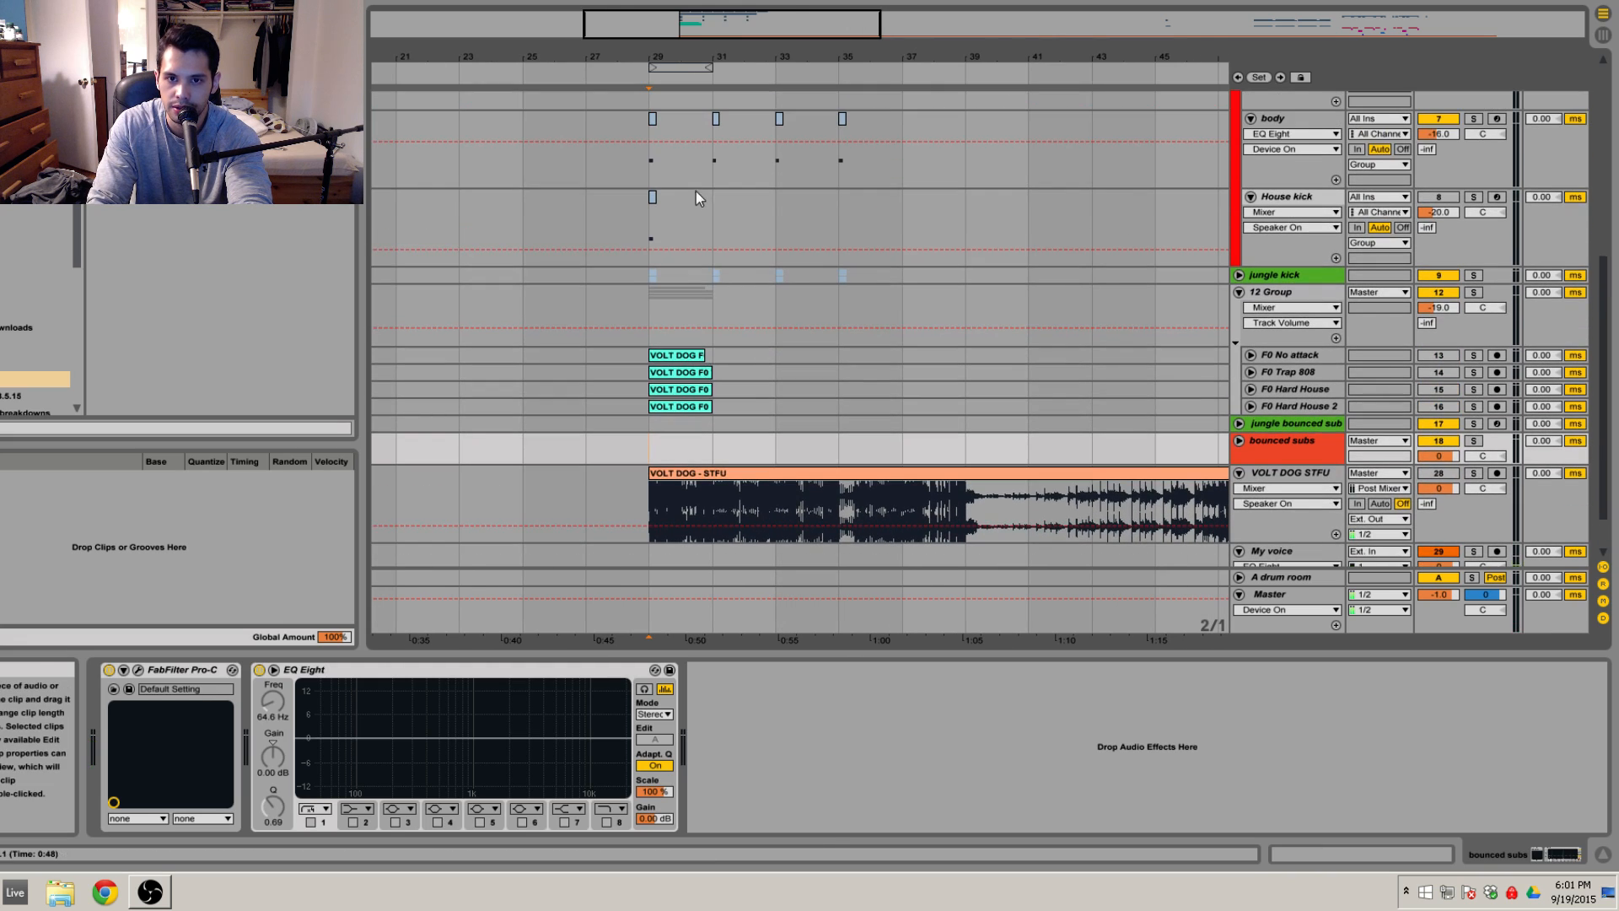
drag(694, 58, 704, 97)
scroll(839, 263, up, 4)
scroll(877, 304, up, 1)
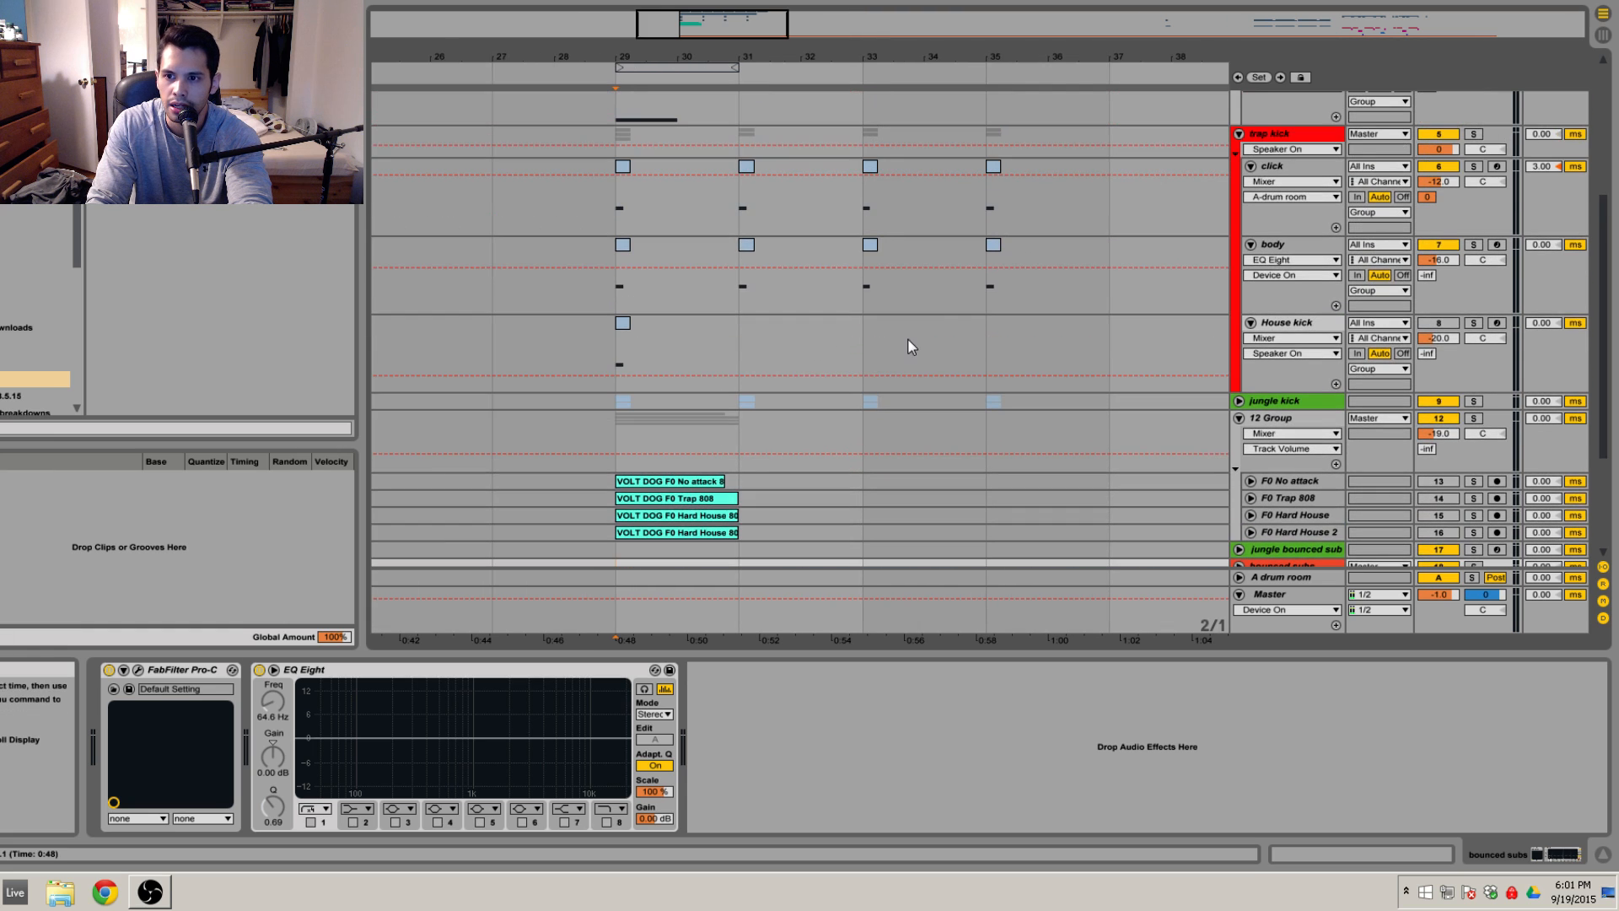
scroll(970, 302, up, 1)
scroll(1010, 291, up, 2)
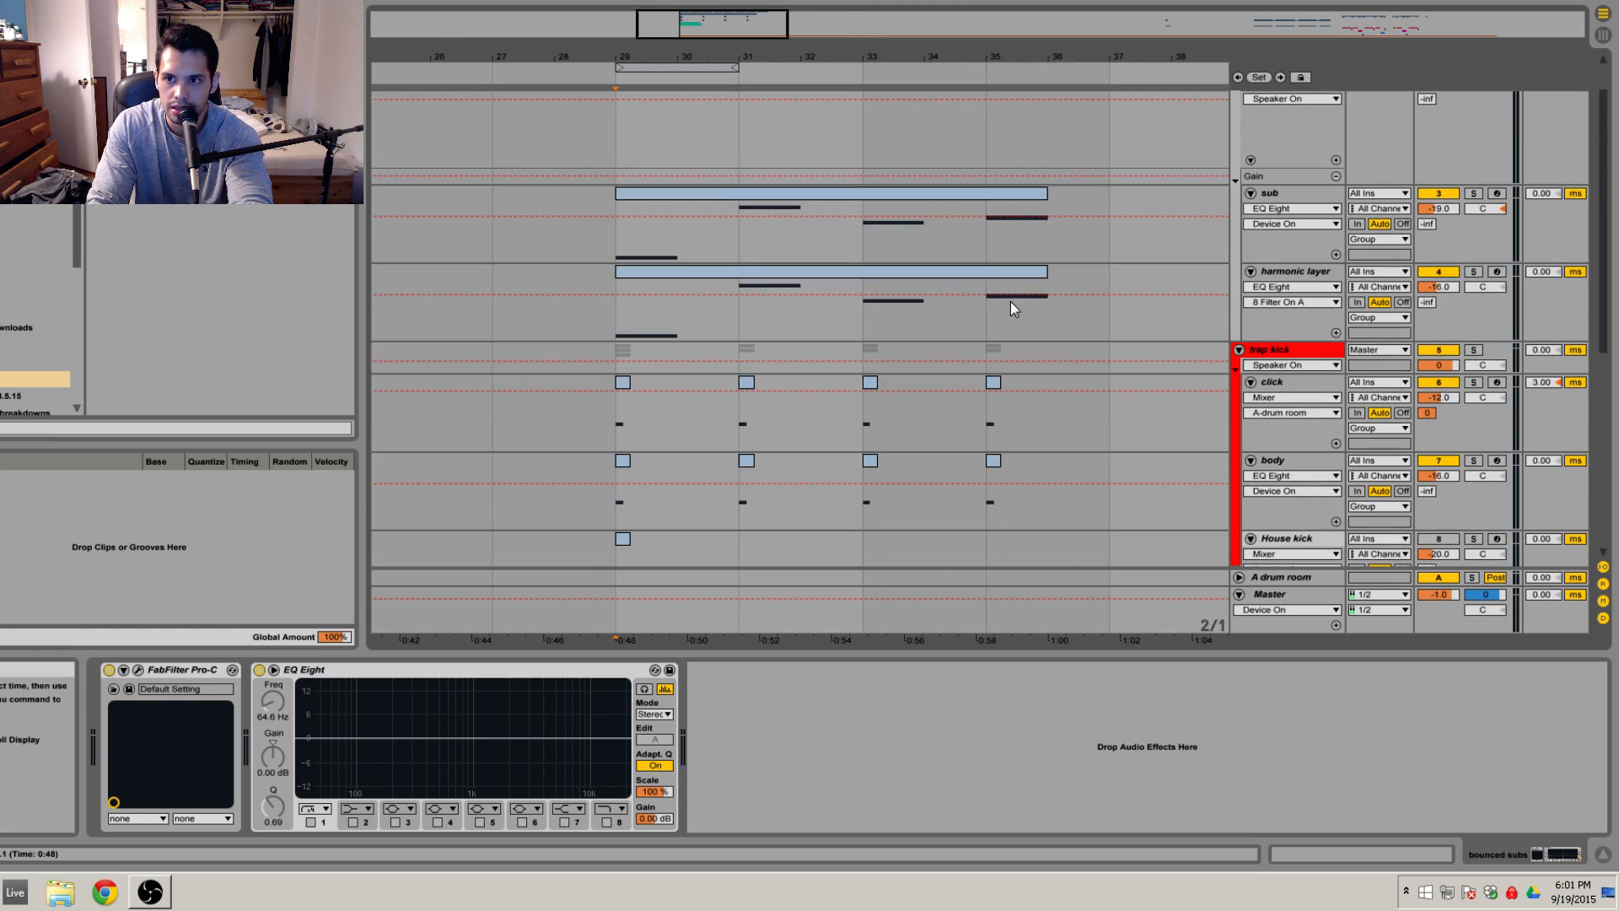
scroll(1042, 290, up, 1)
scroll(1201, 277, down, 4)
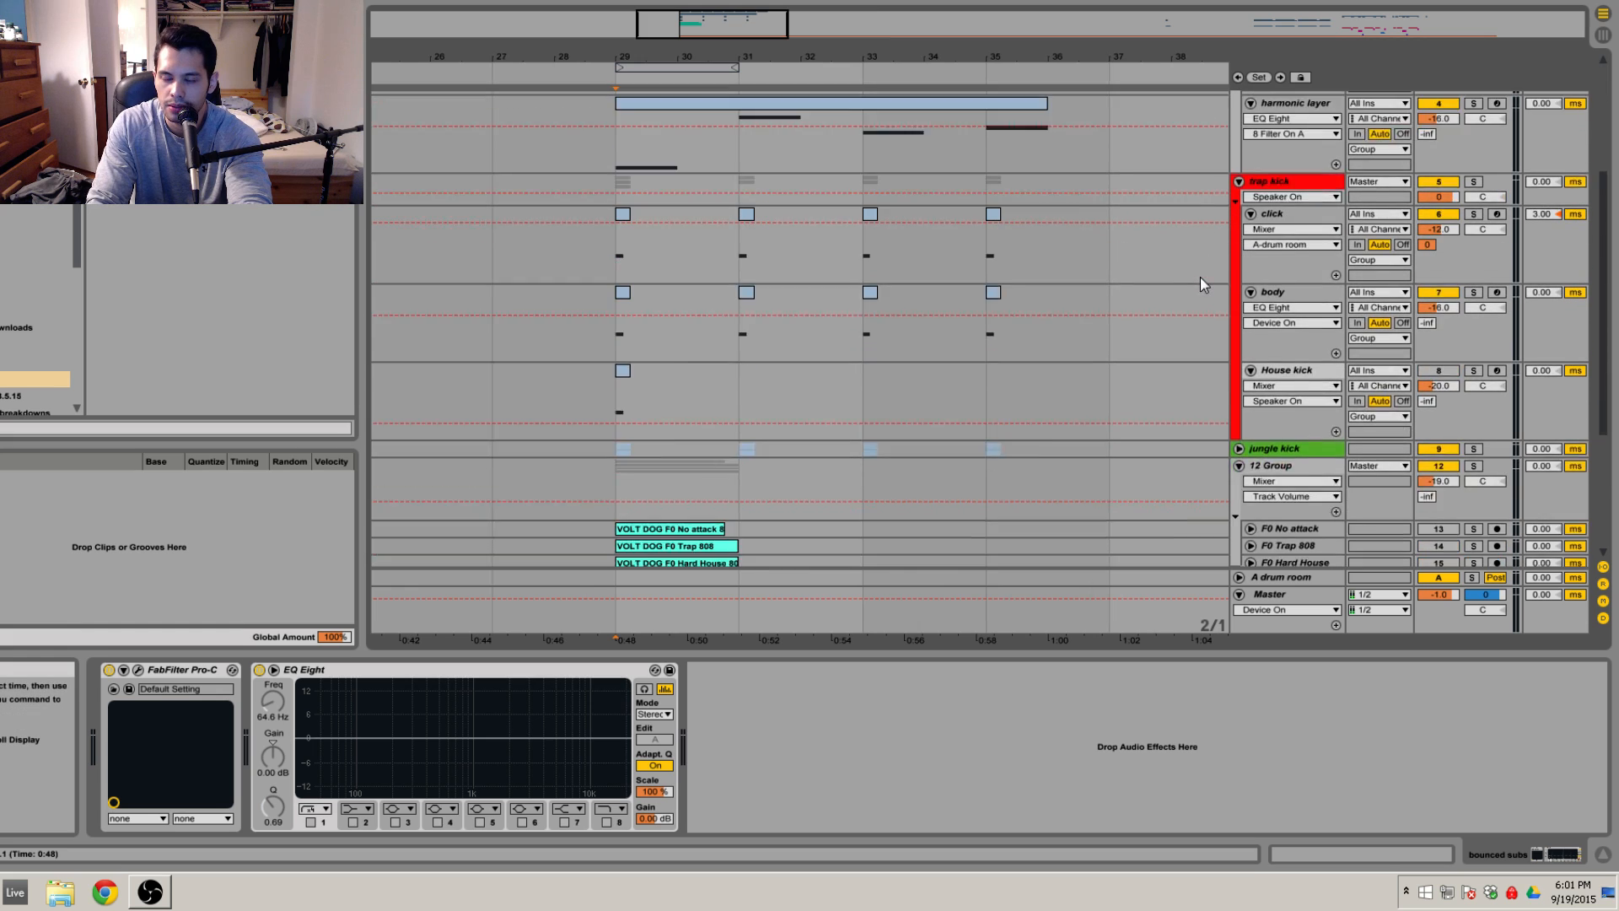
Step: Listen to the F0 Trap 808 track in solo while viewing the EQ Eight spectrum of the 12 Group and the track, and clear the solo
click(1281, 421)
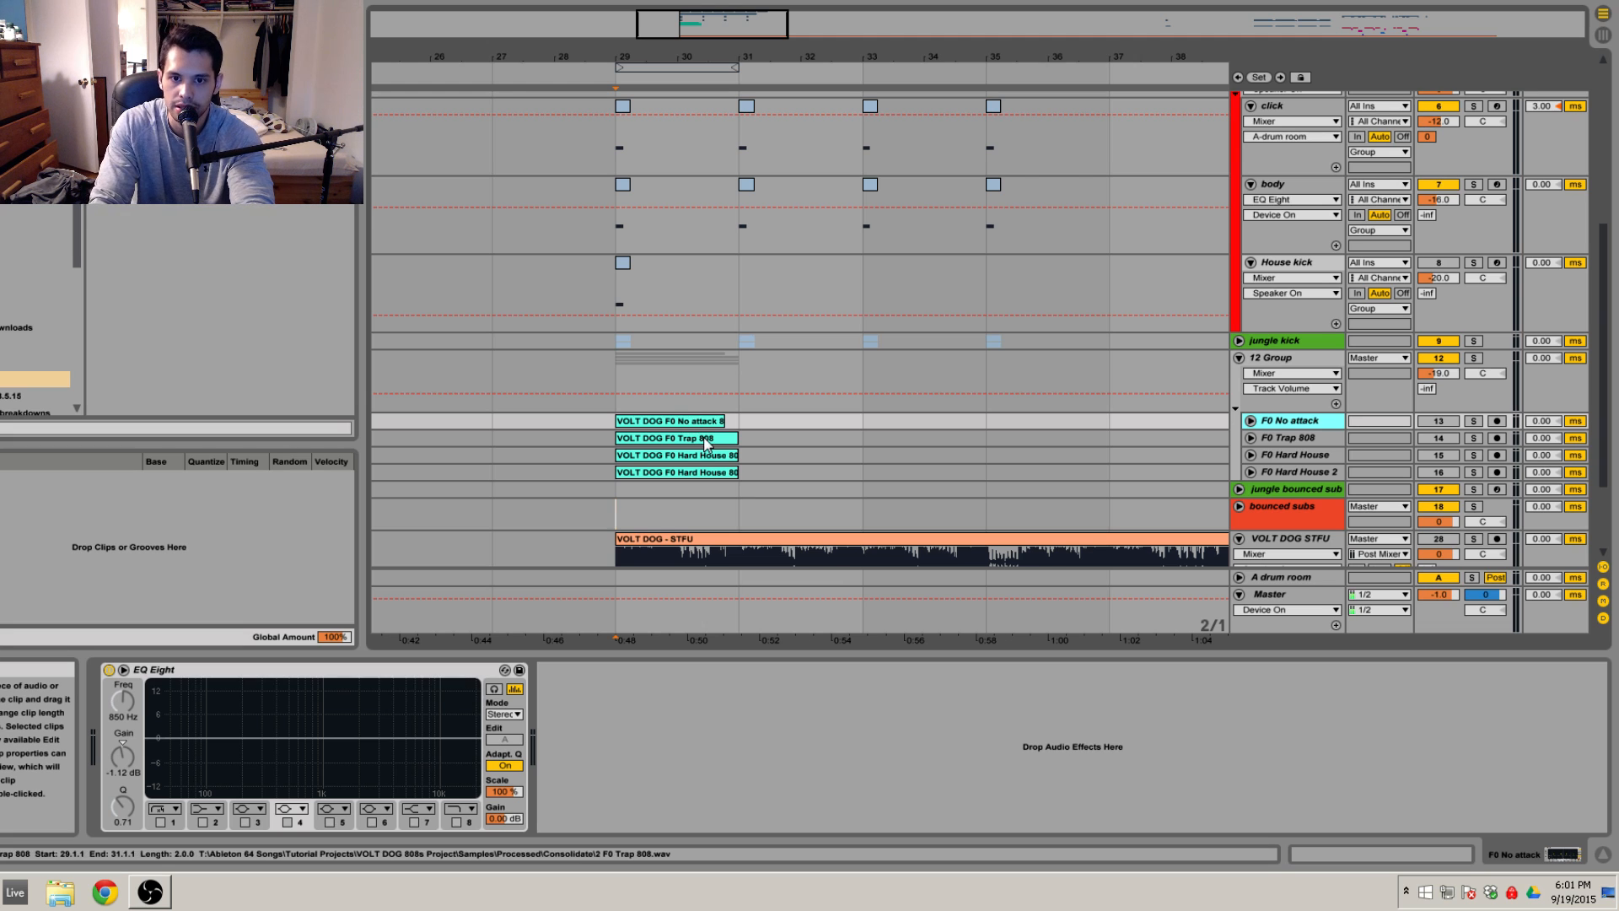
click(709, 440)
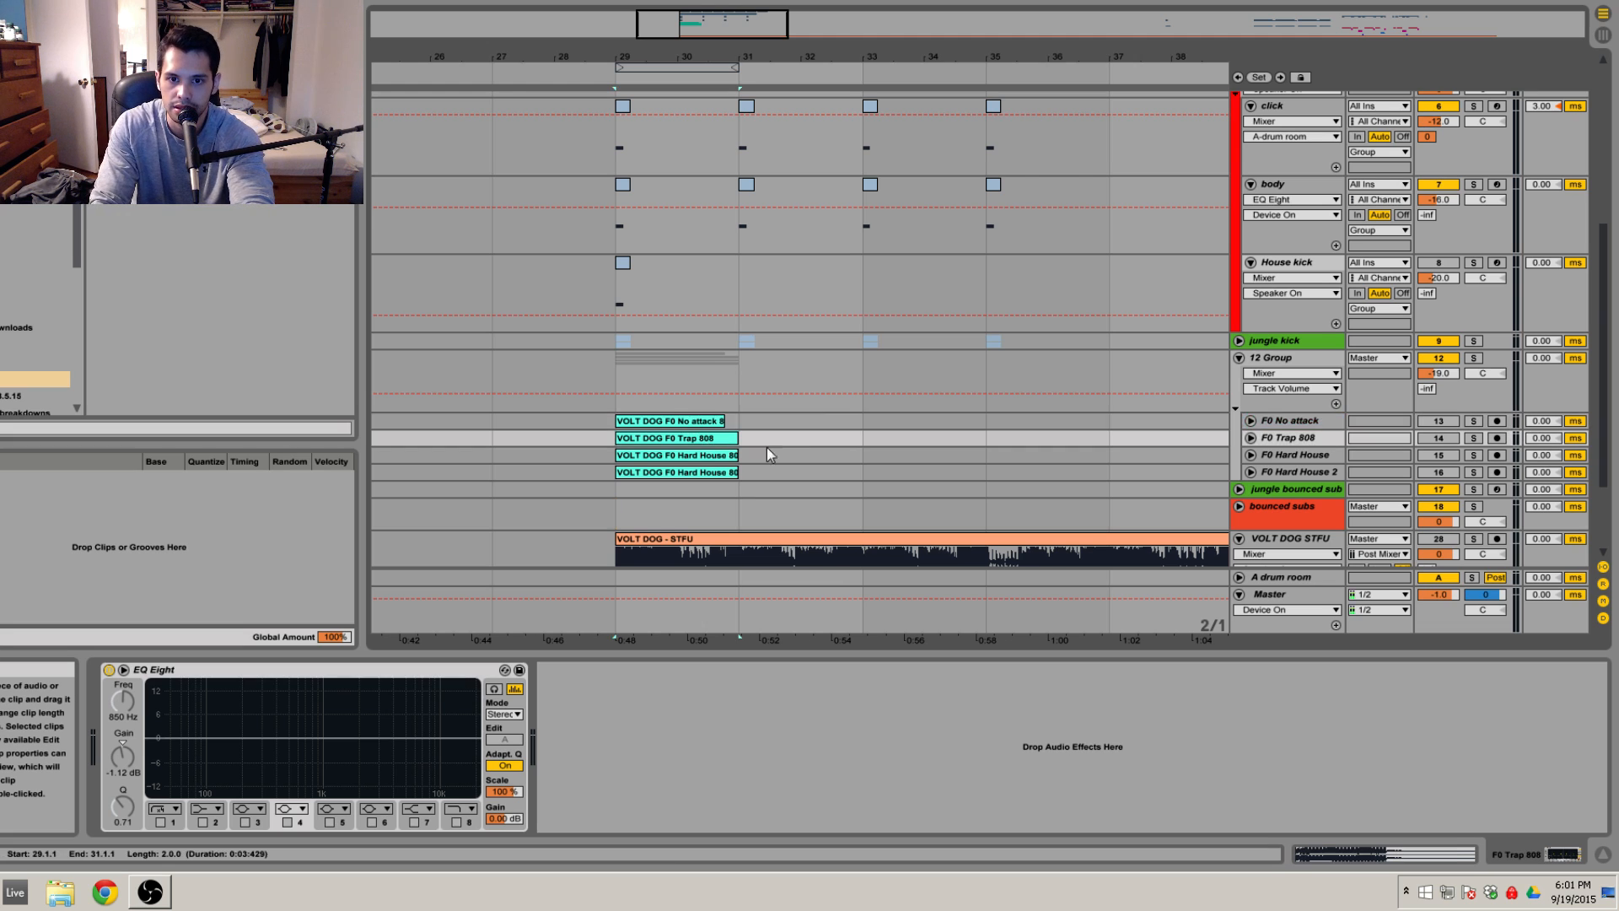
click(1307, 358)
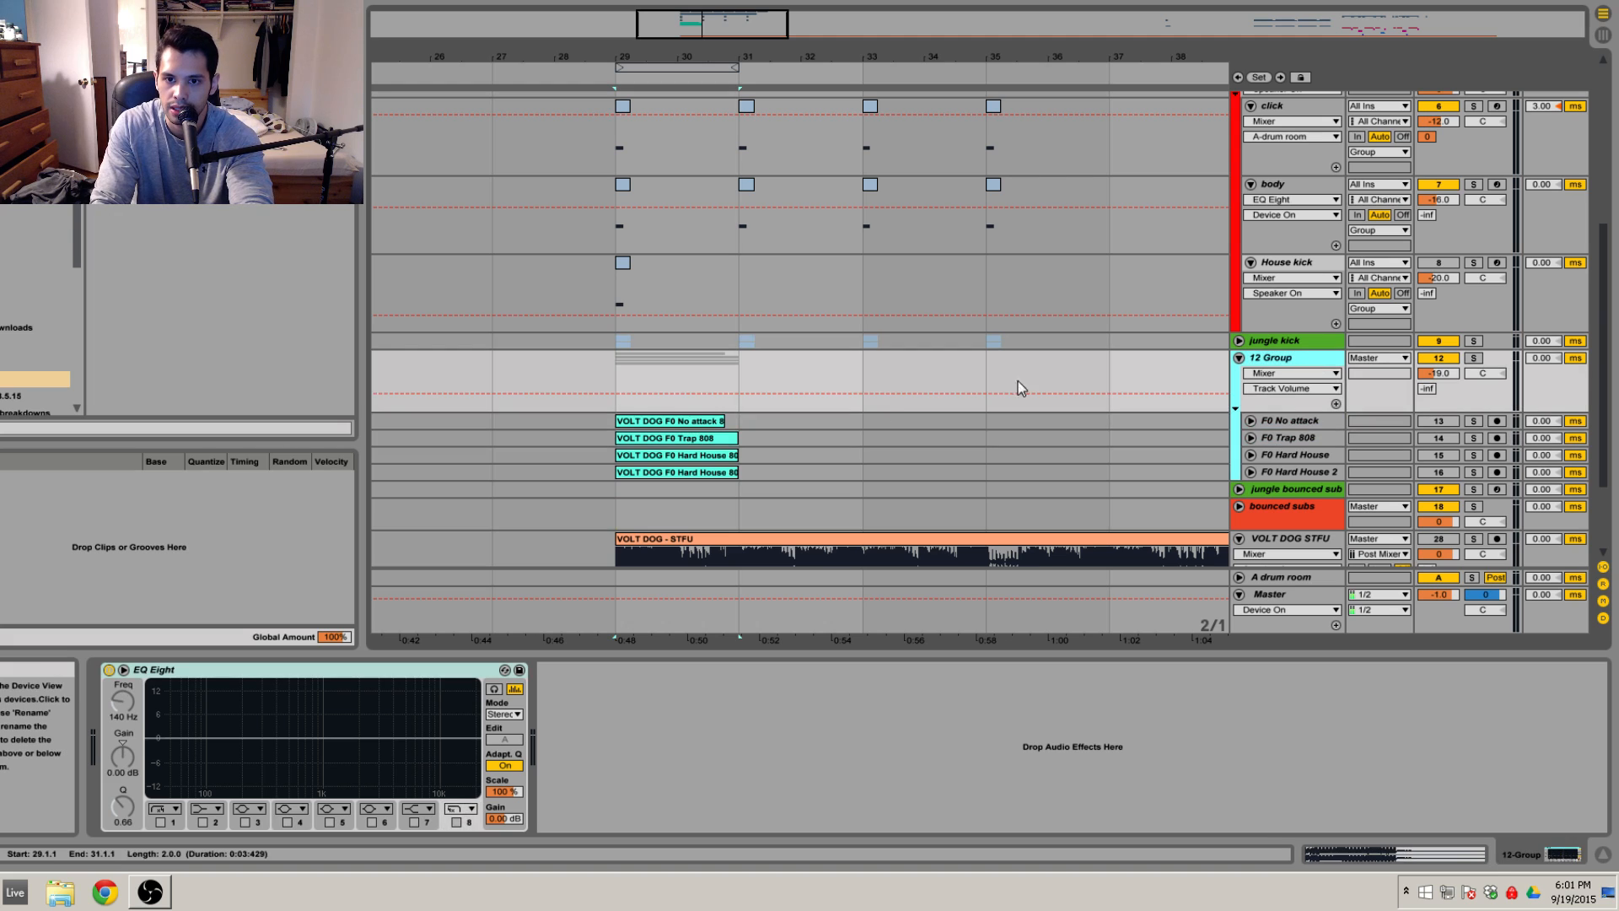
click(1307, 439)
click(1473, 439)
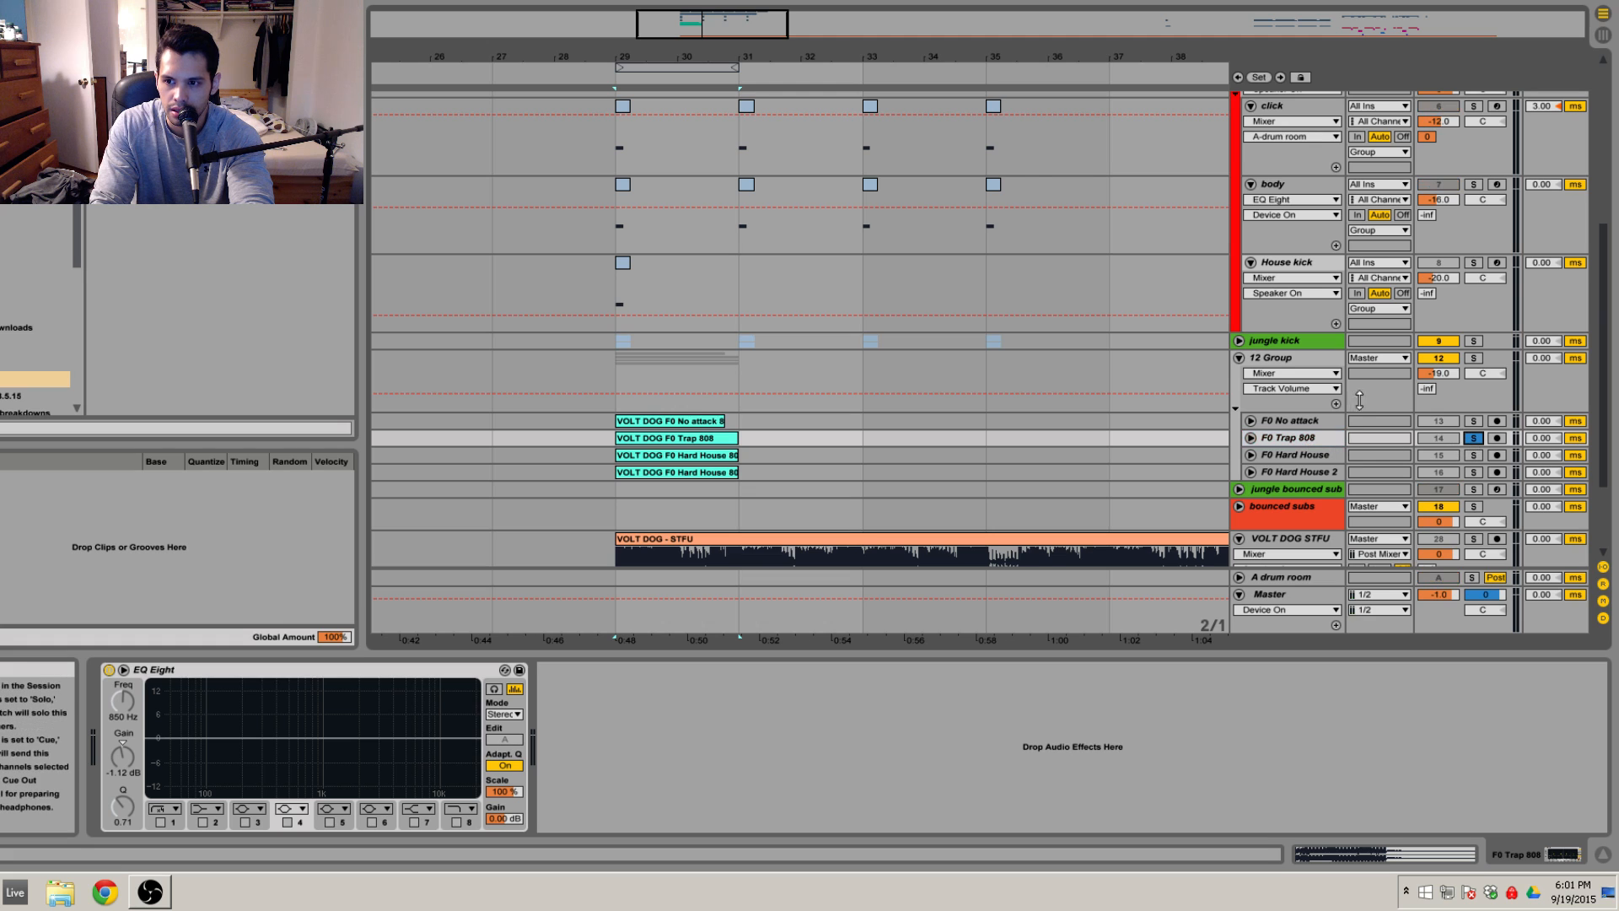
click(1288, 368)
key(space)
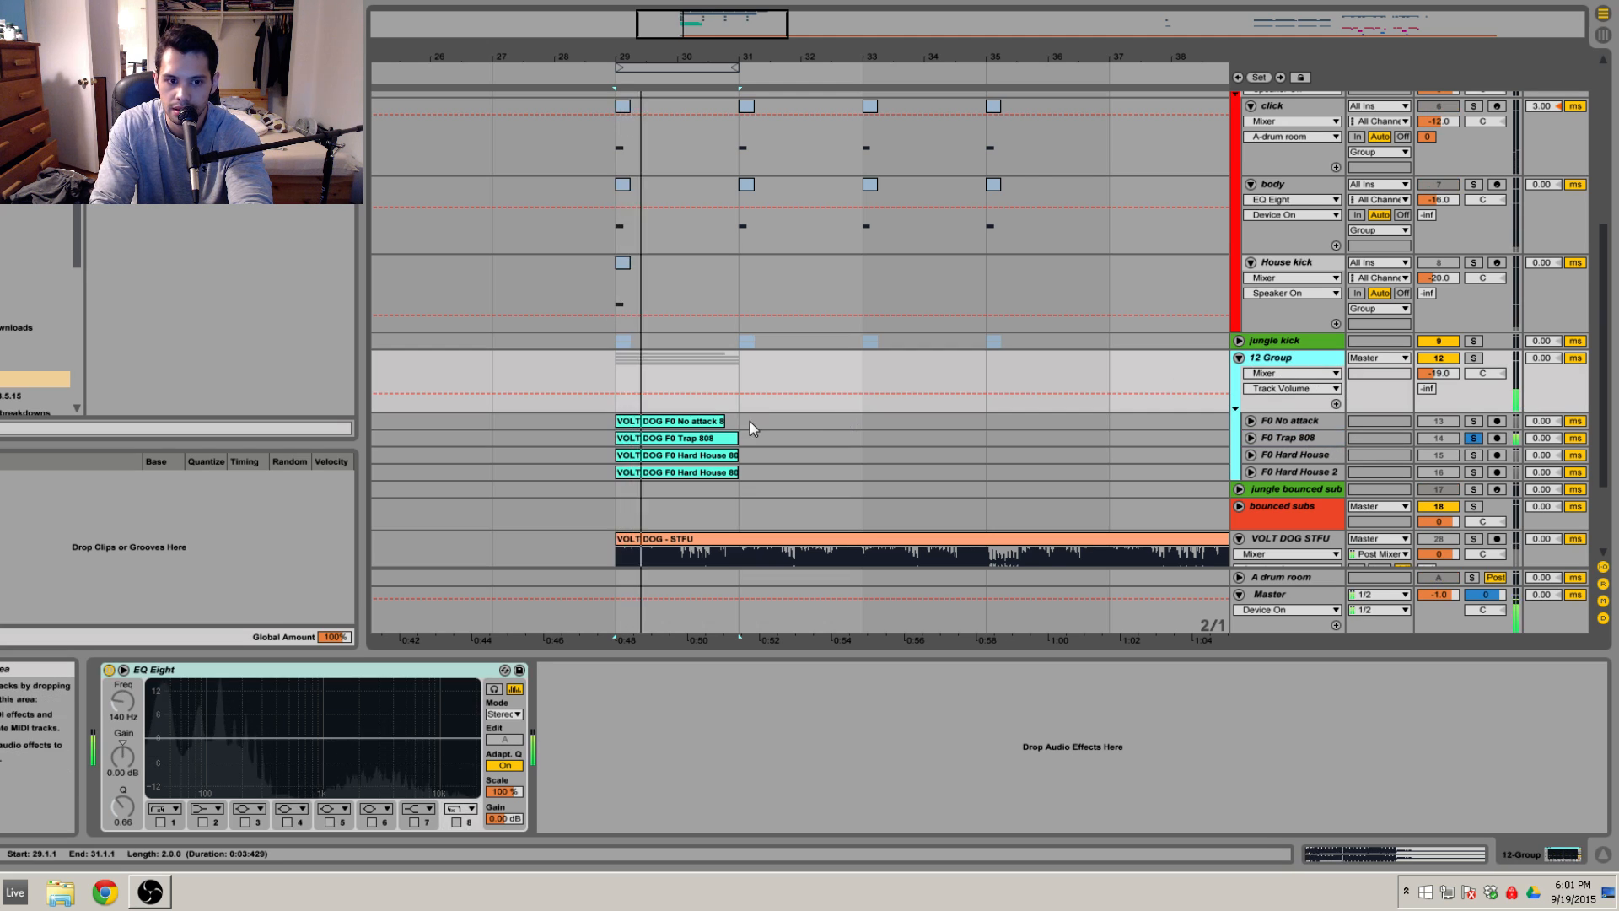
click(695, 447)
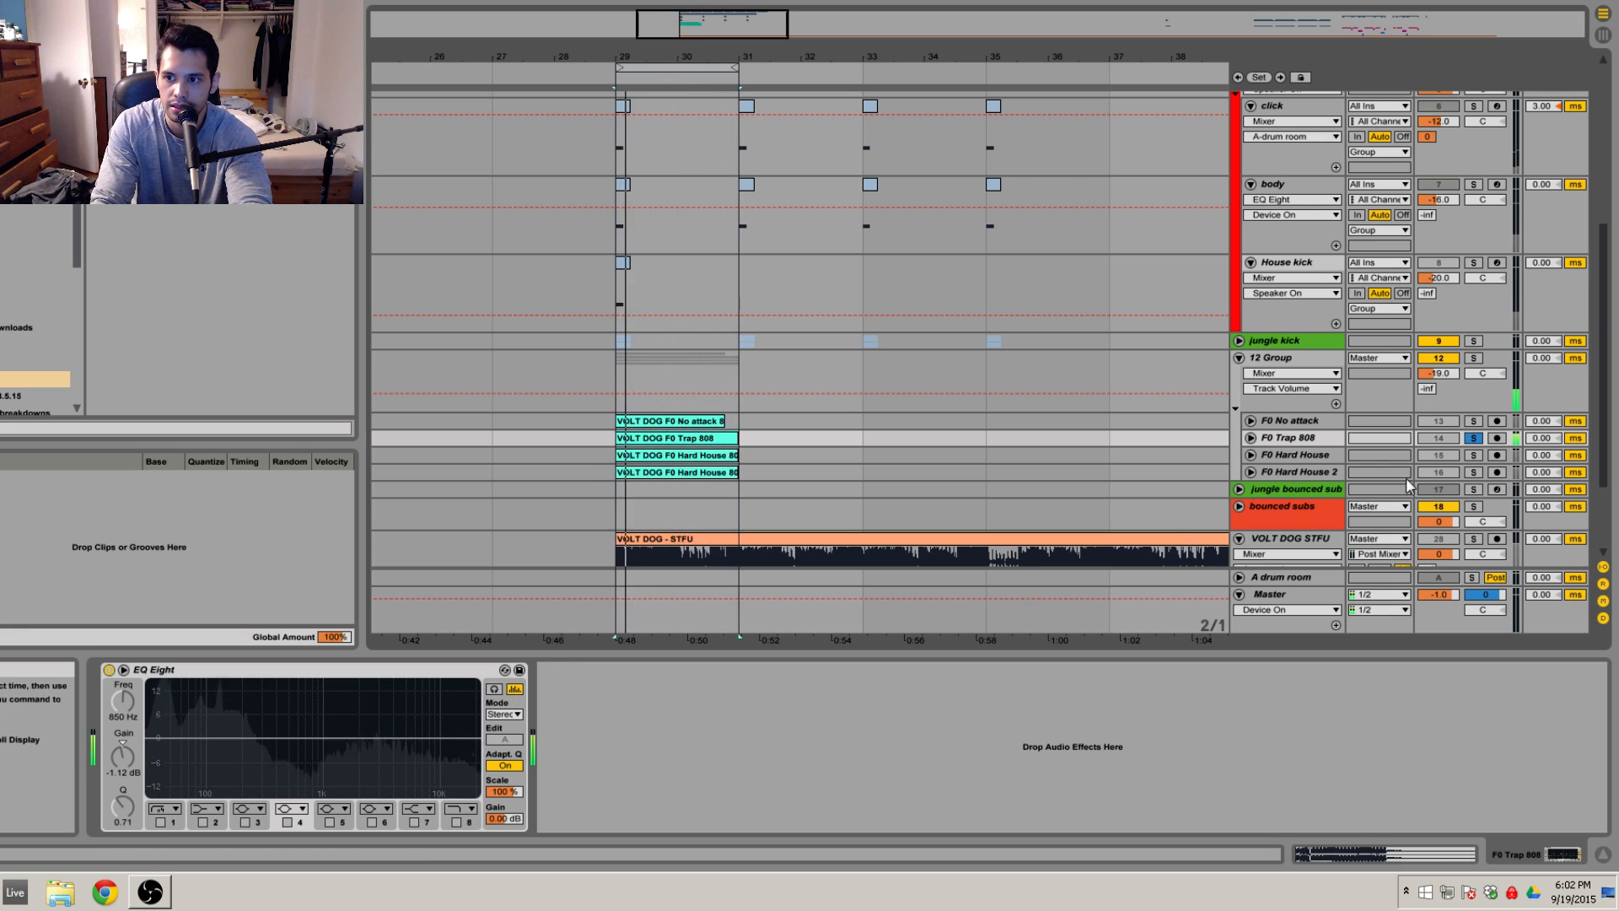
click(1471, 439)
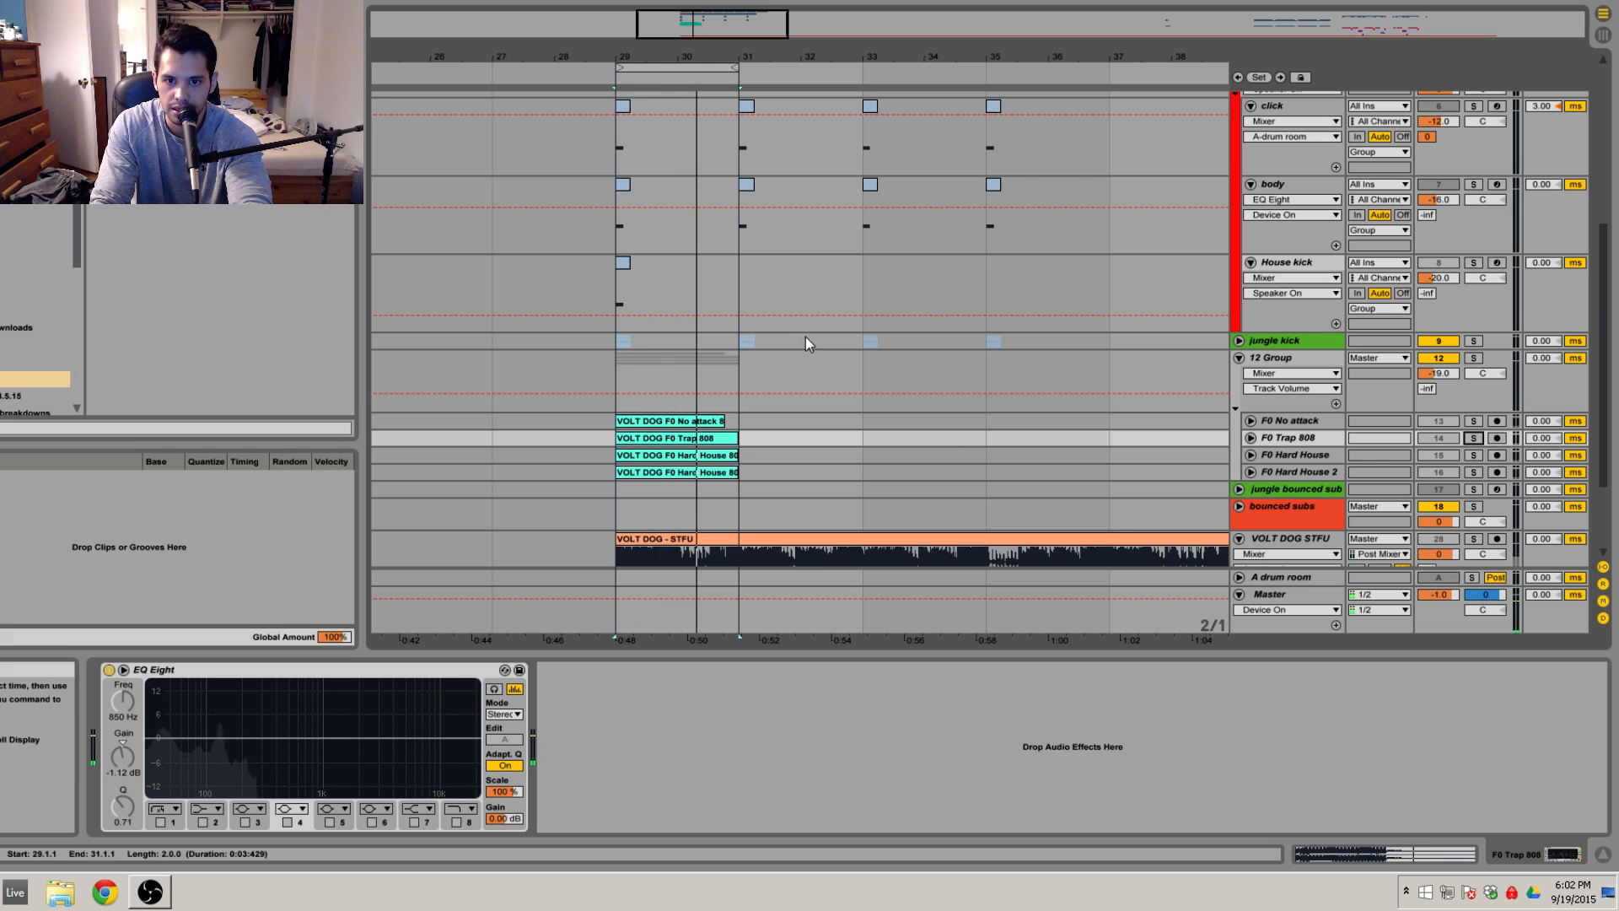
Step: Examine the sub track's device chain from Sylenth1, Amp and iZotope Trash 2 to the sidechain Compressor and final EQ Eight
drag(761, 67, 816, 252)
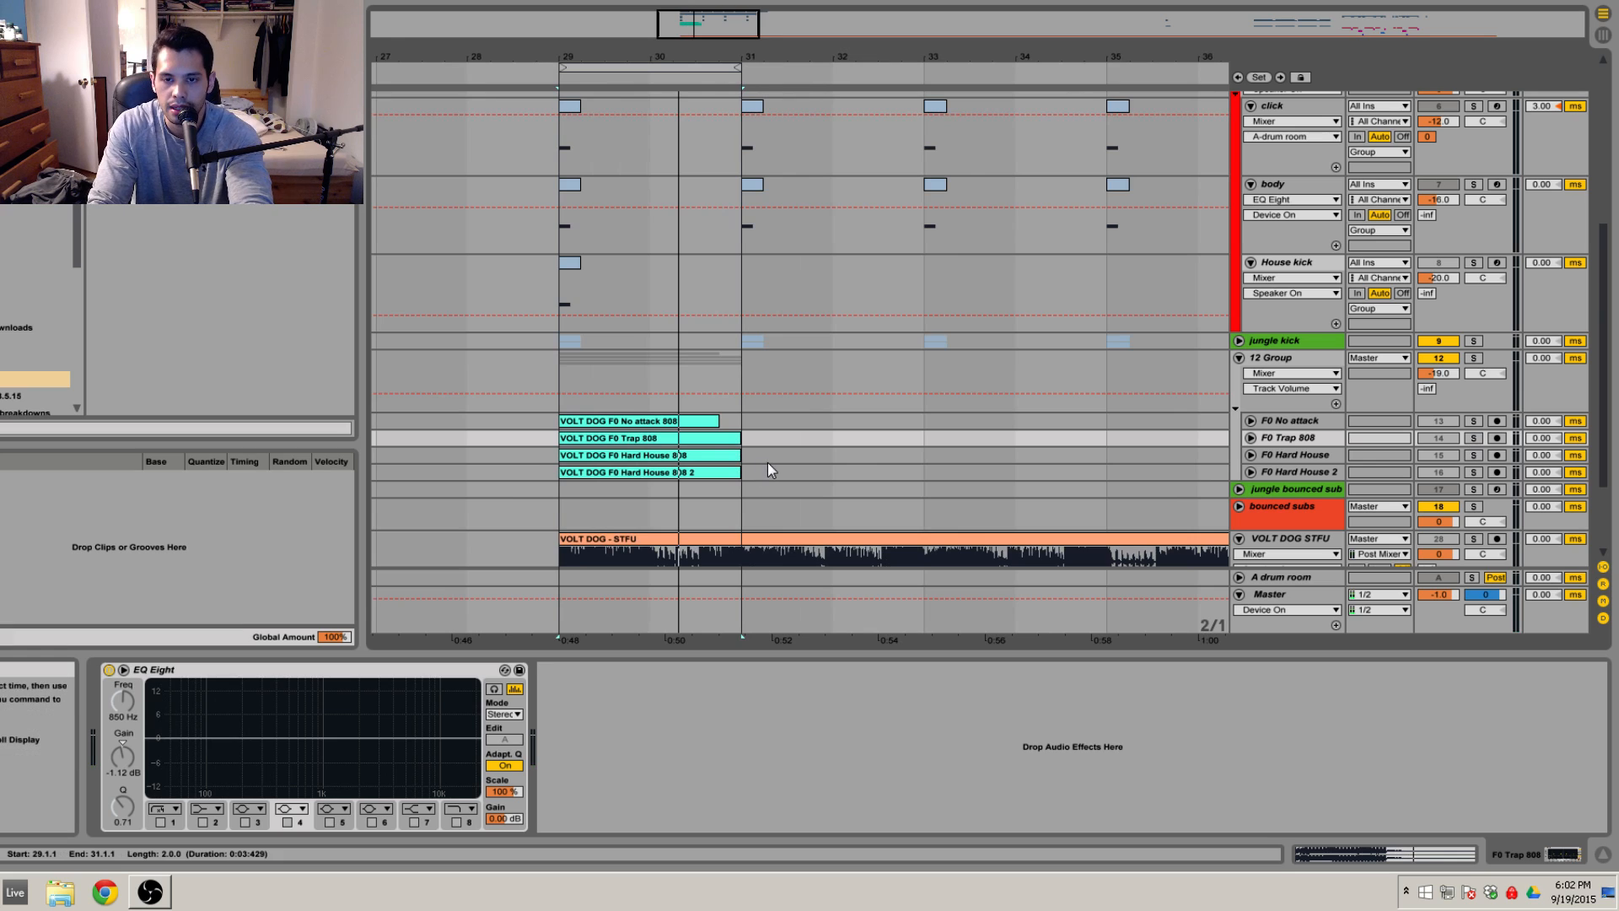
scroll(763, 469, up, 1)
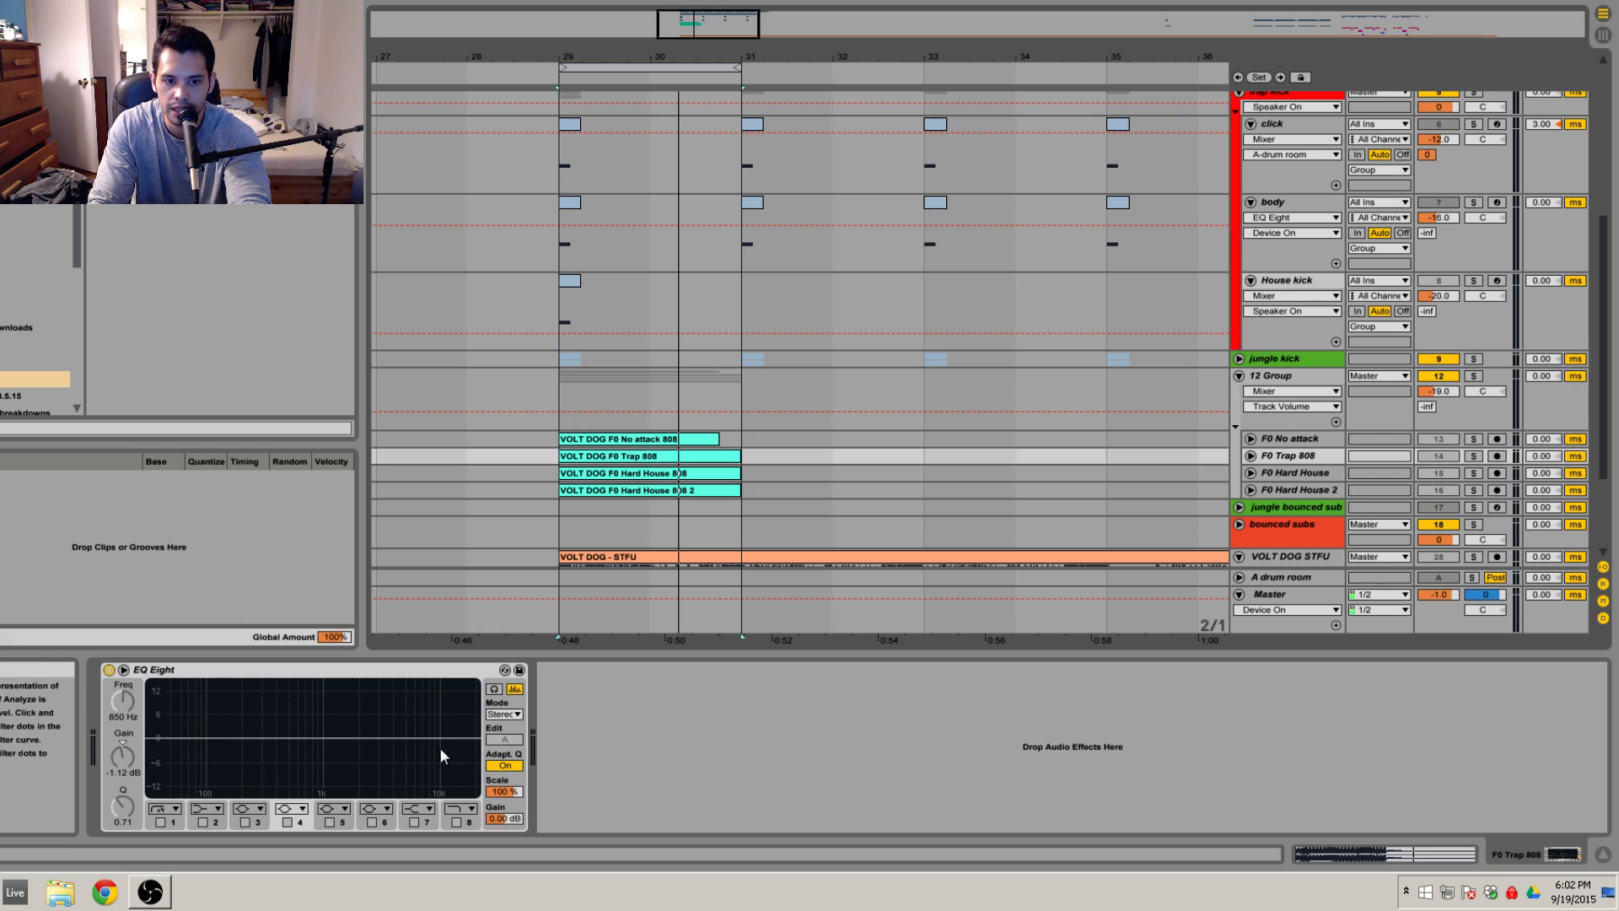
scroll(614, 458, up, 15)
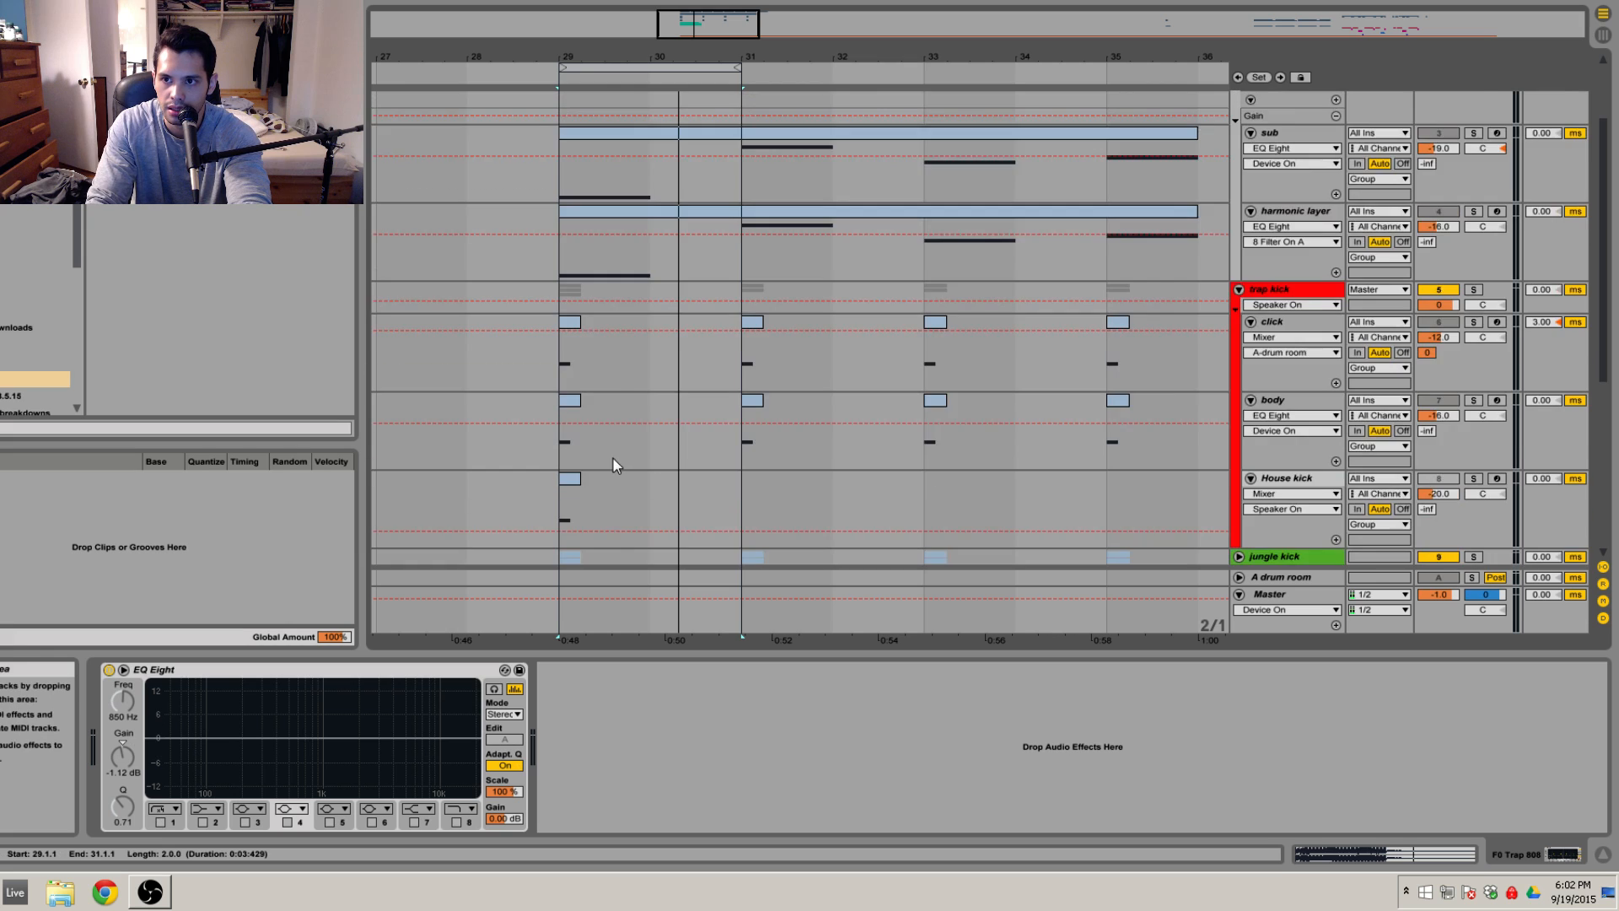
click(1271, 242)
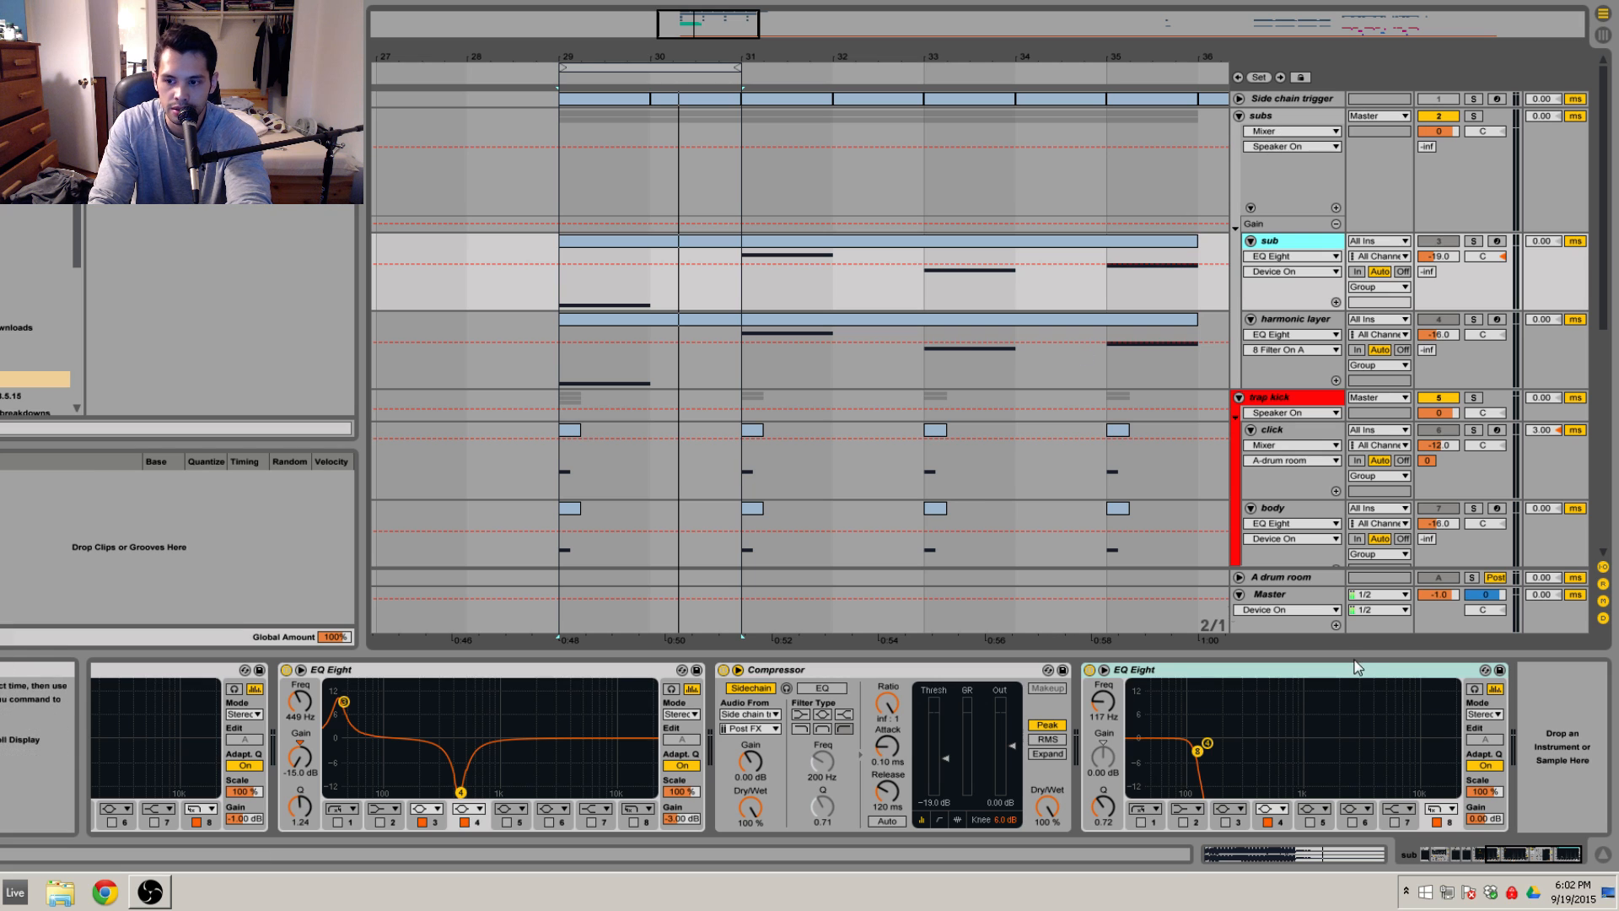
drag(1540, 855, 1476, 860)
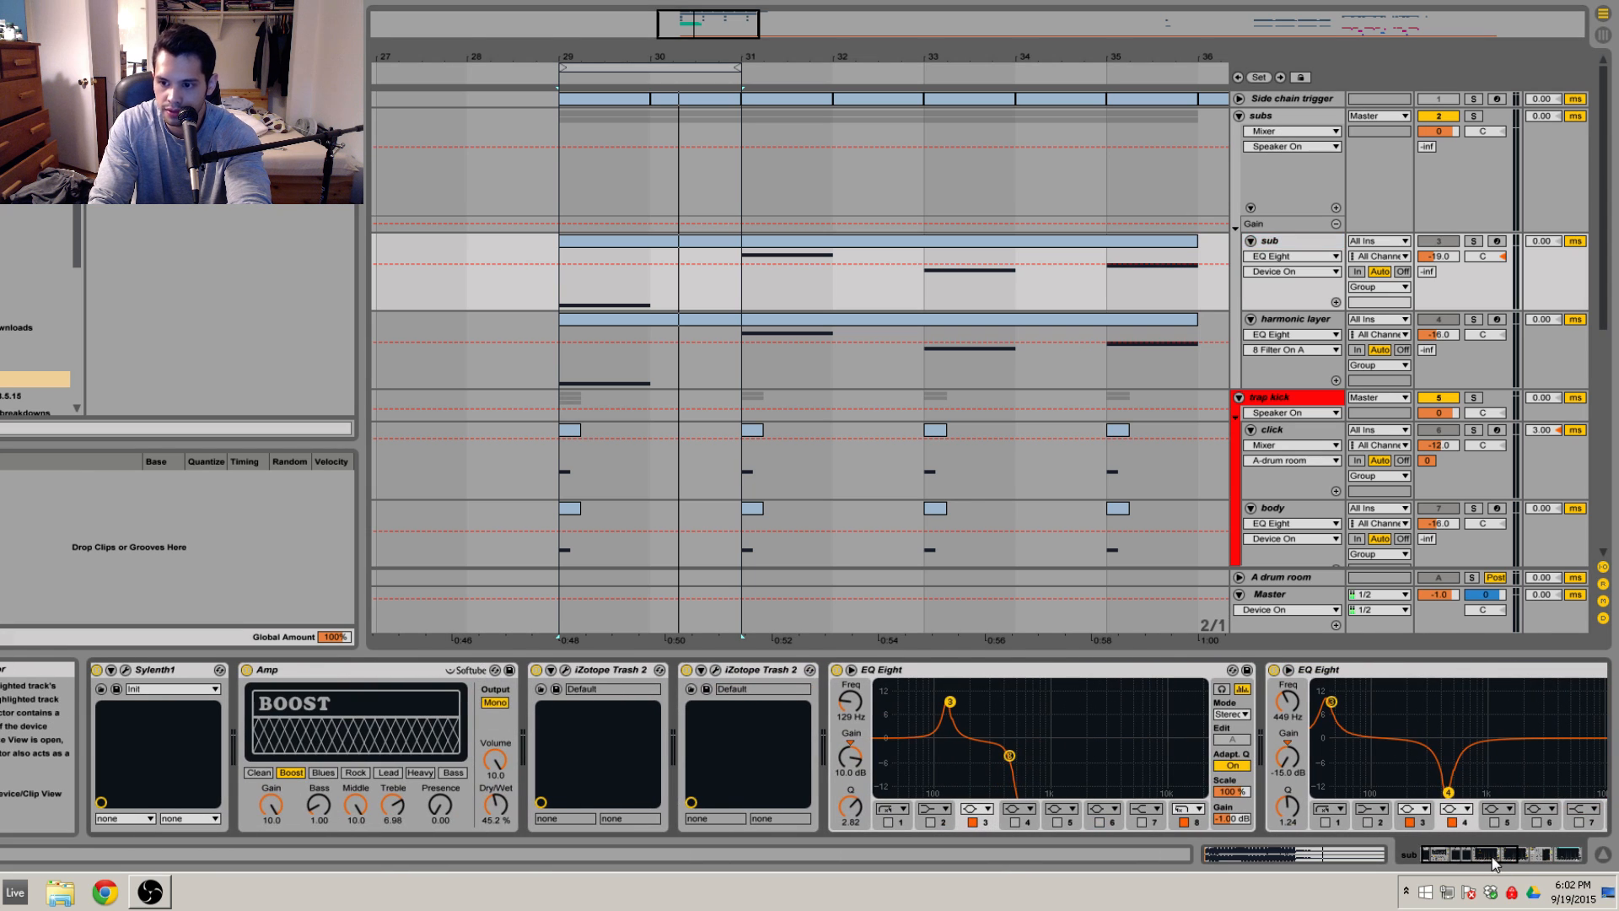
click(1291, 240)
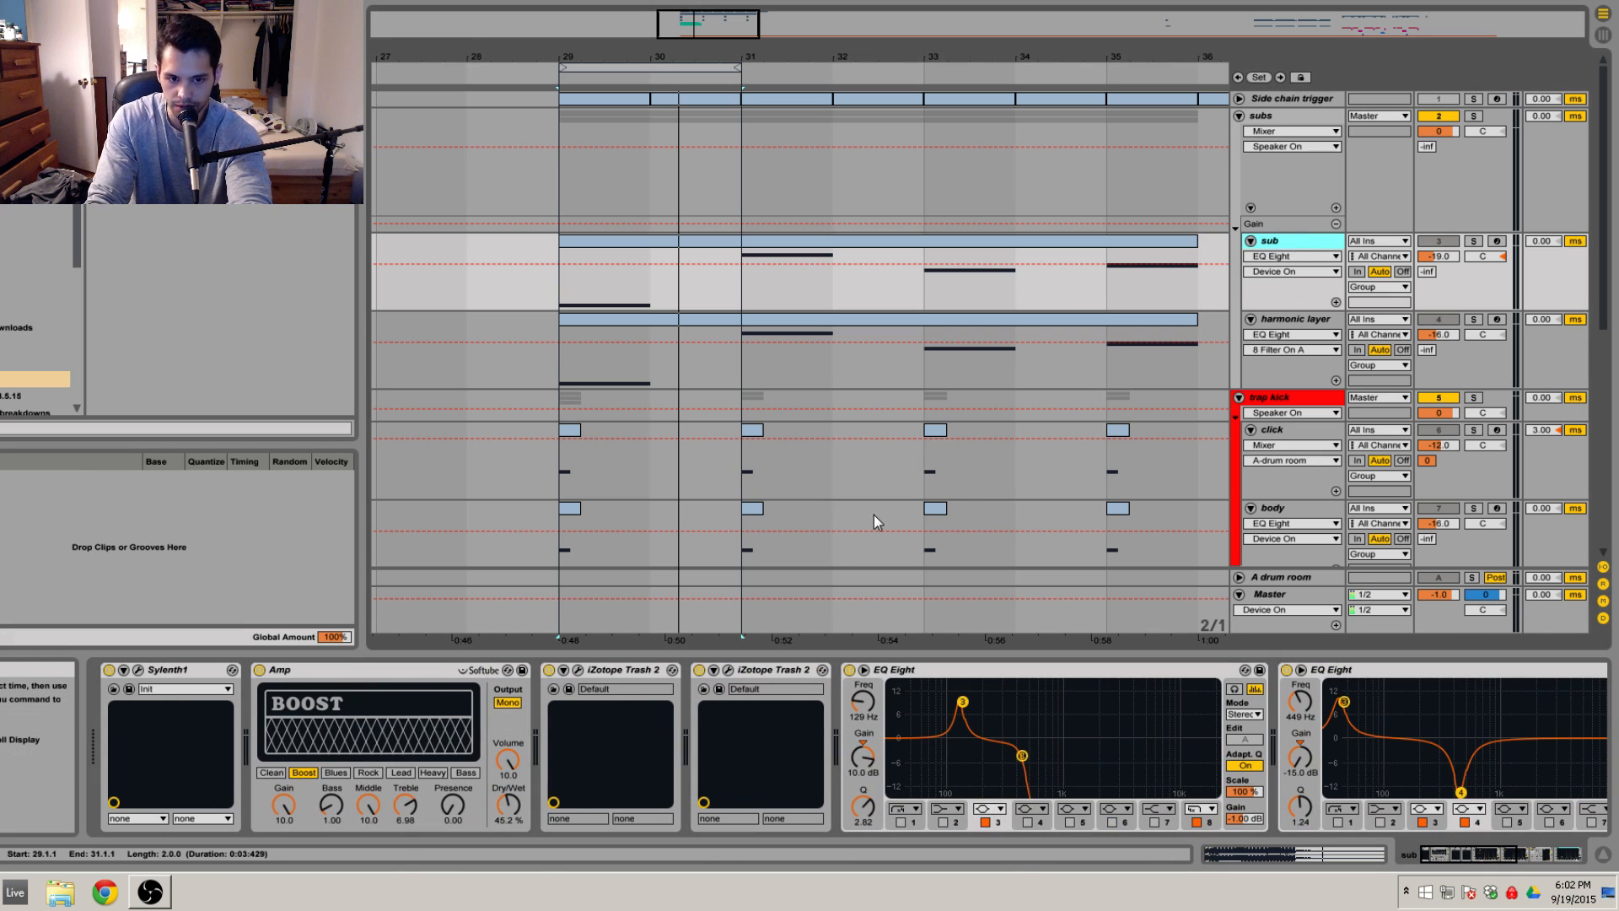
drag(1463, 854, 1527, 853)
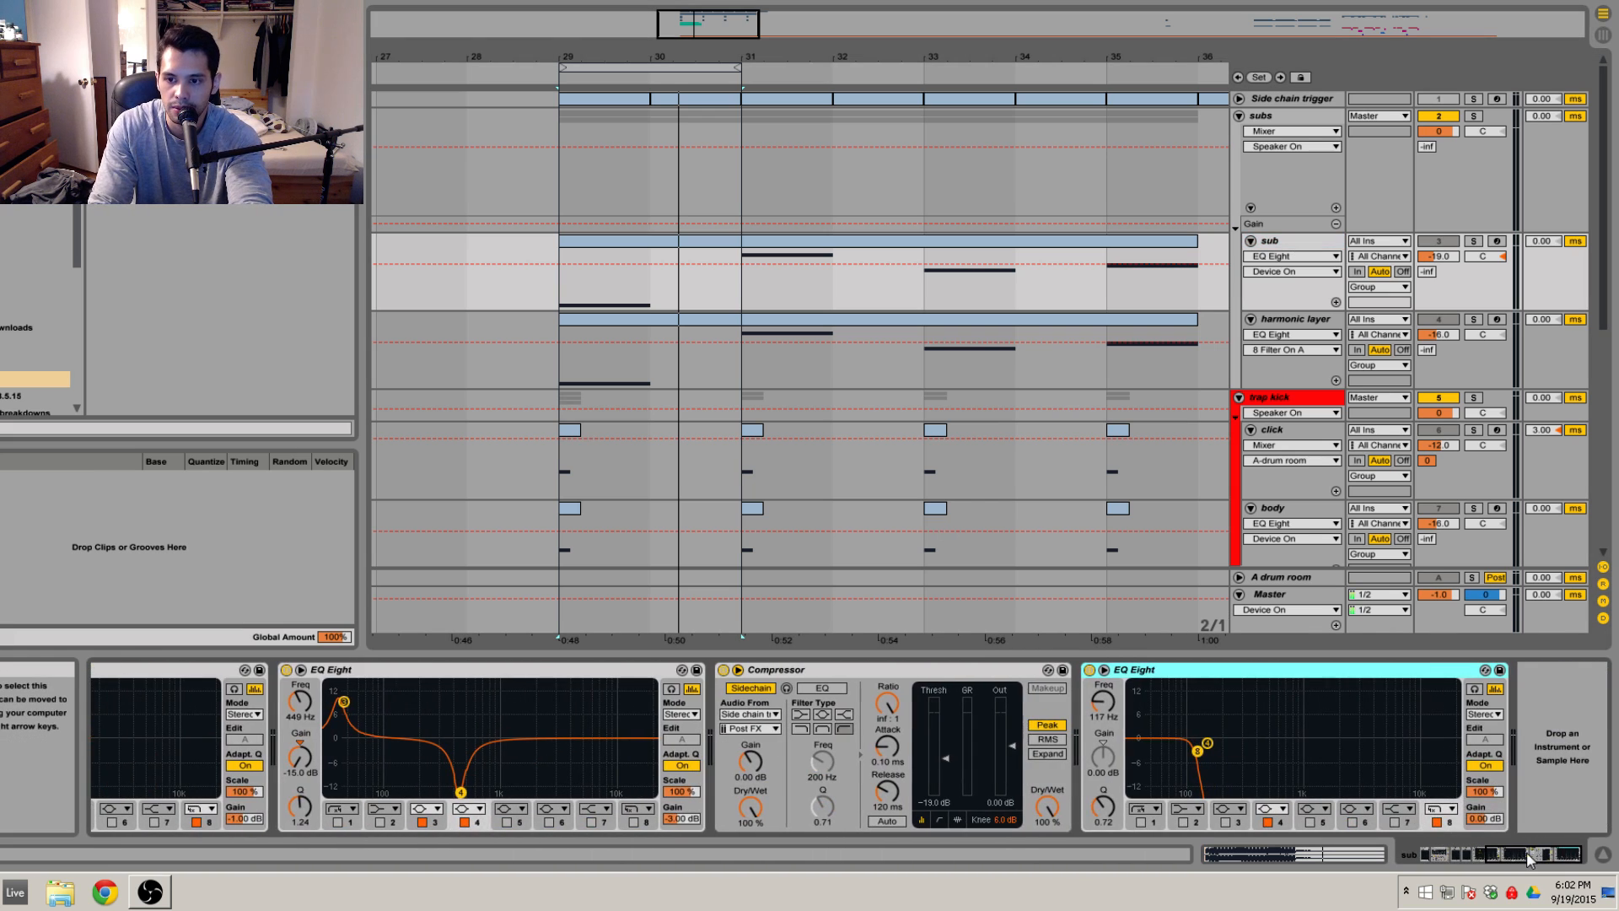
Step: Check the harmonic layer's device chain, turn off the last EQ Eight on the sub track, and view the start of the sub's chain
click(1280, 243)
click(1281, 325)
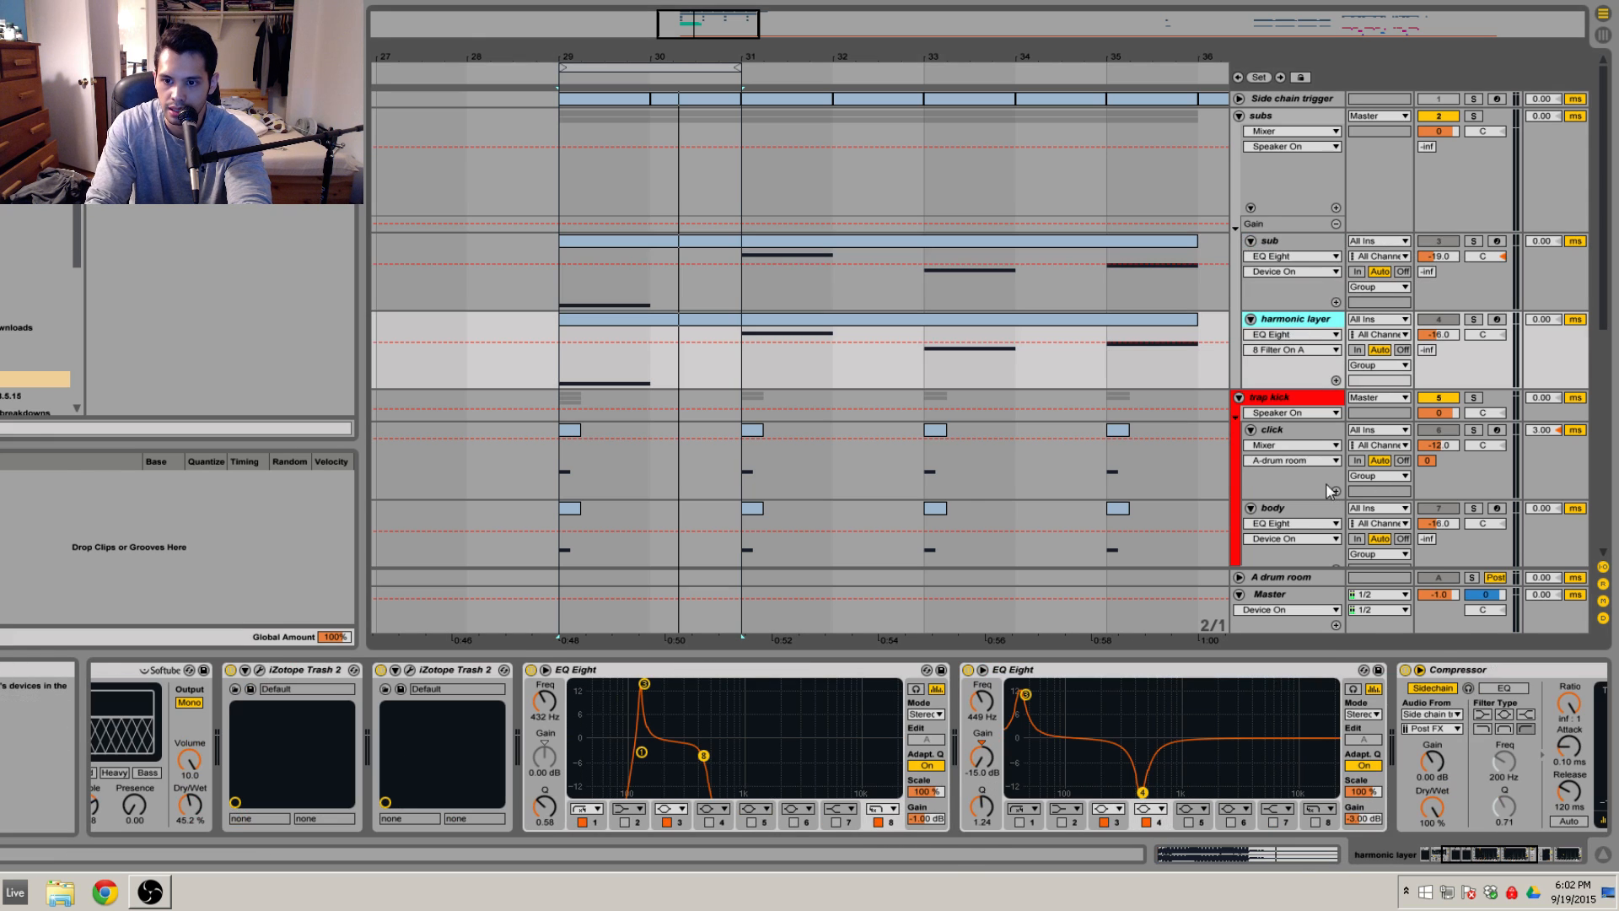
click(1280, 247)
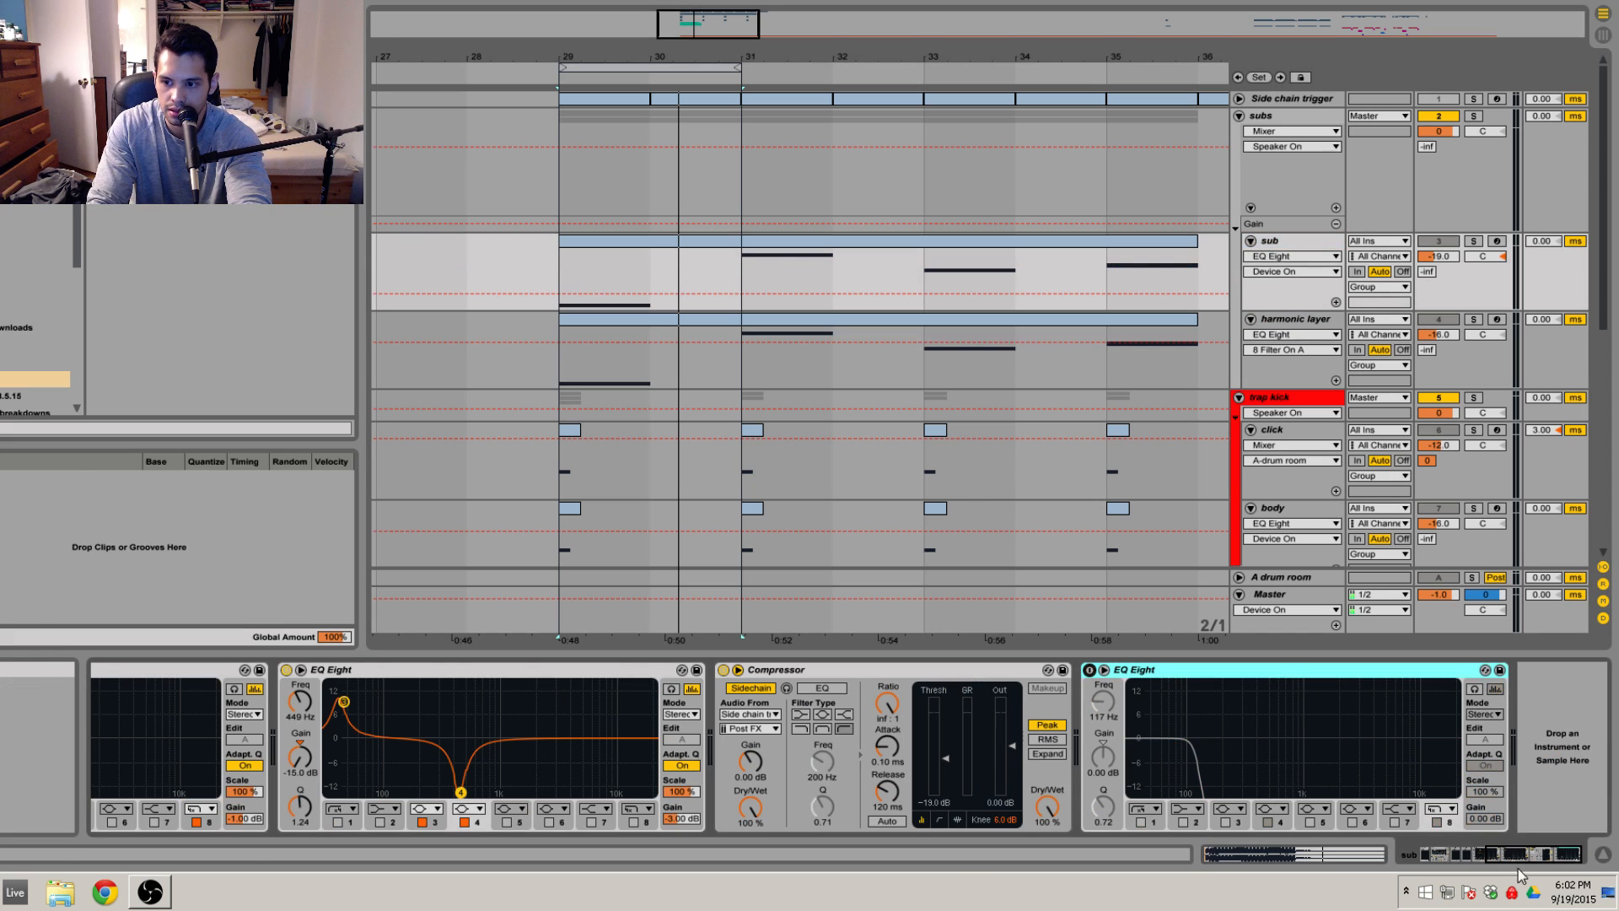
scroll(1423, 757, up, 10)
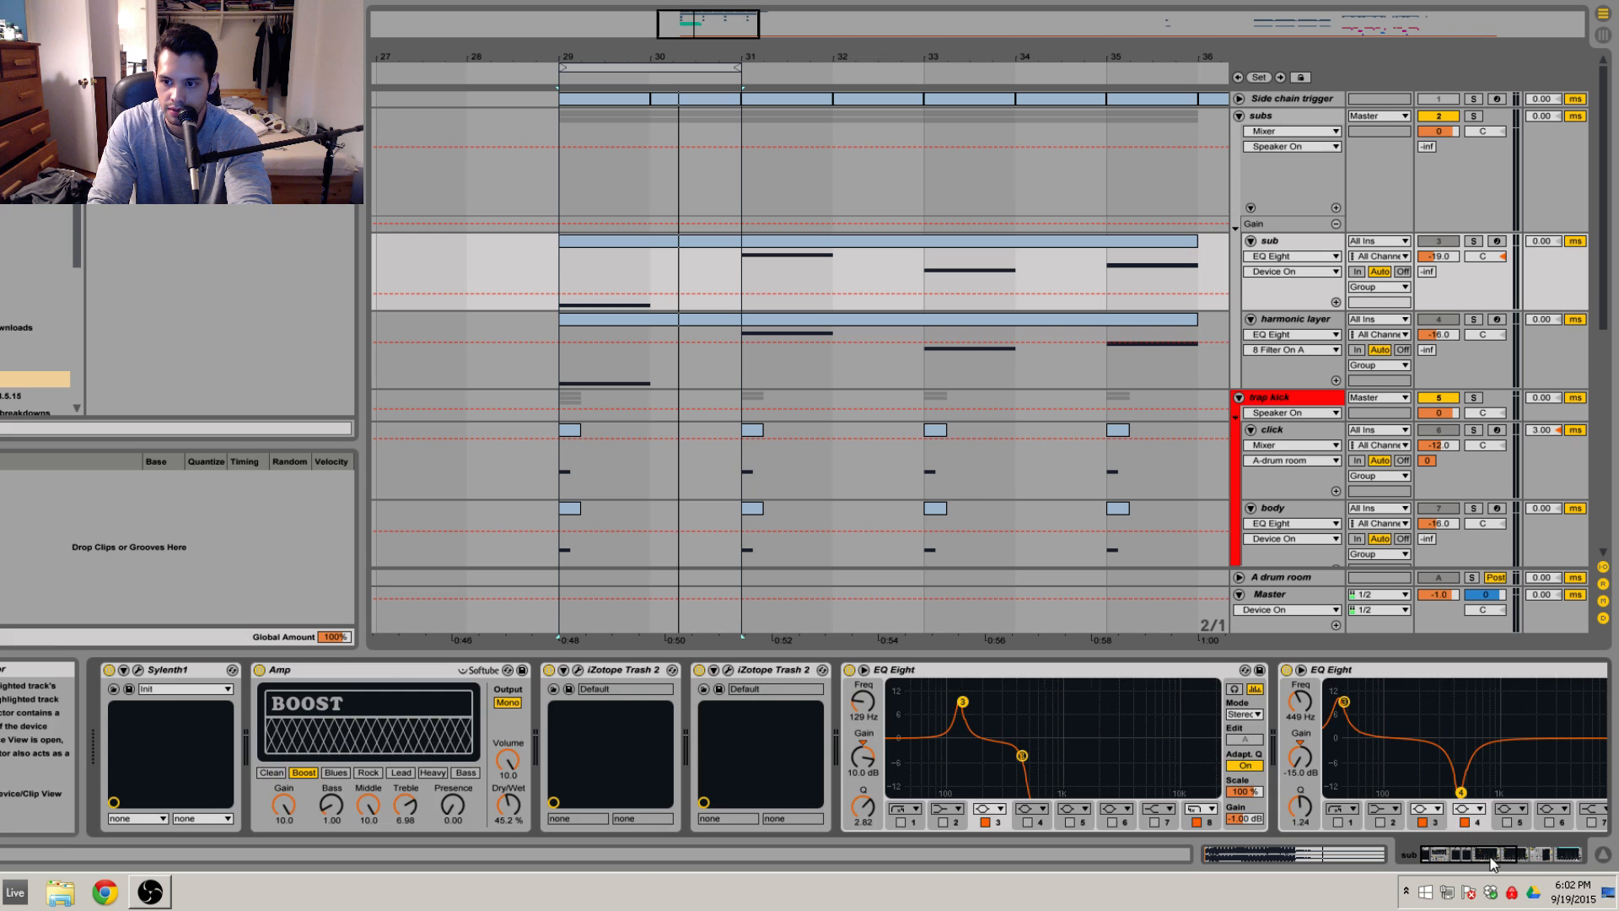
Step: Turn off the sub track's Compressor, its two remaining EQ Eights, both iZotope Trash 2 instances and the Amp, leaving only Sylenth1 active
click(1527, 855)
click(1252, 670)
click(814, 671)
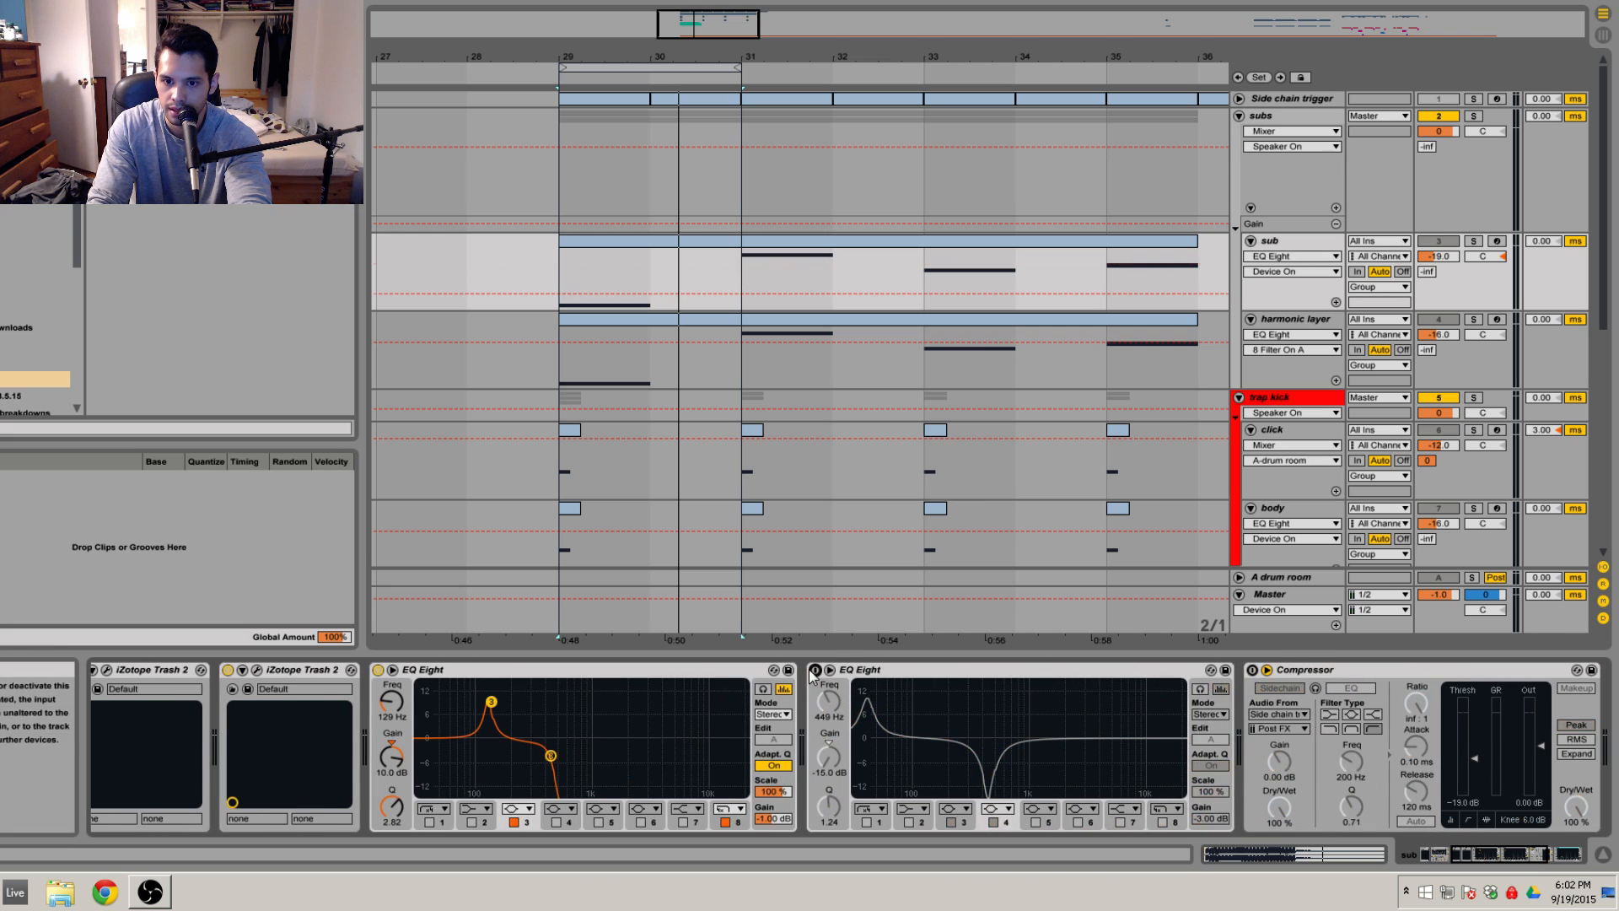
click(379, 670)
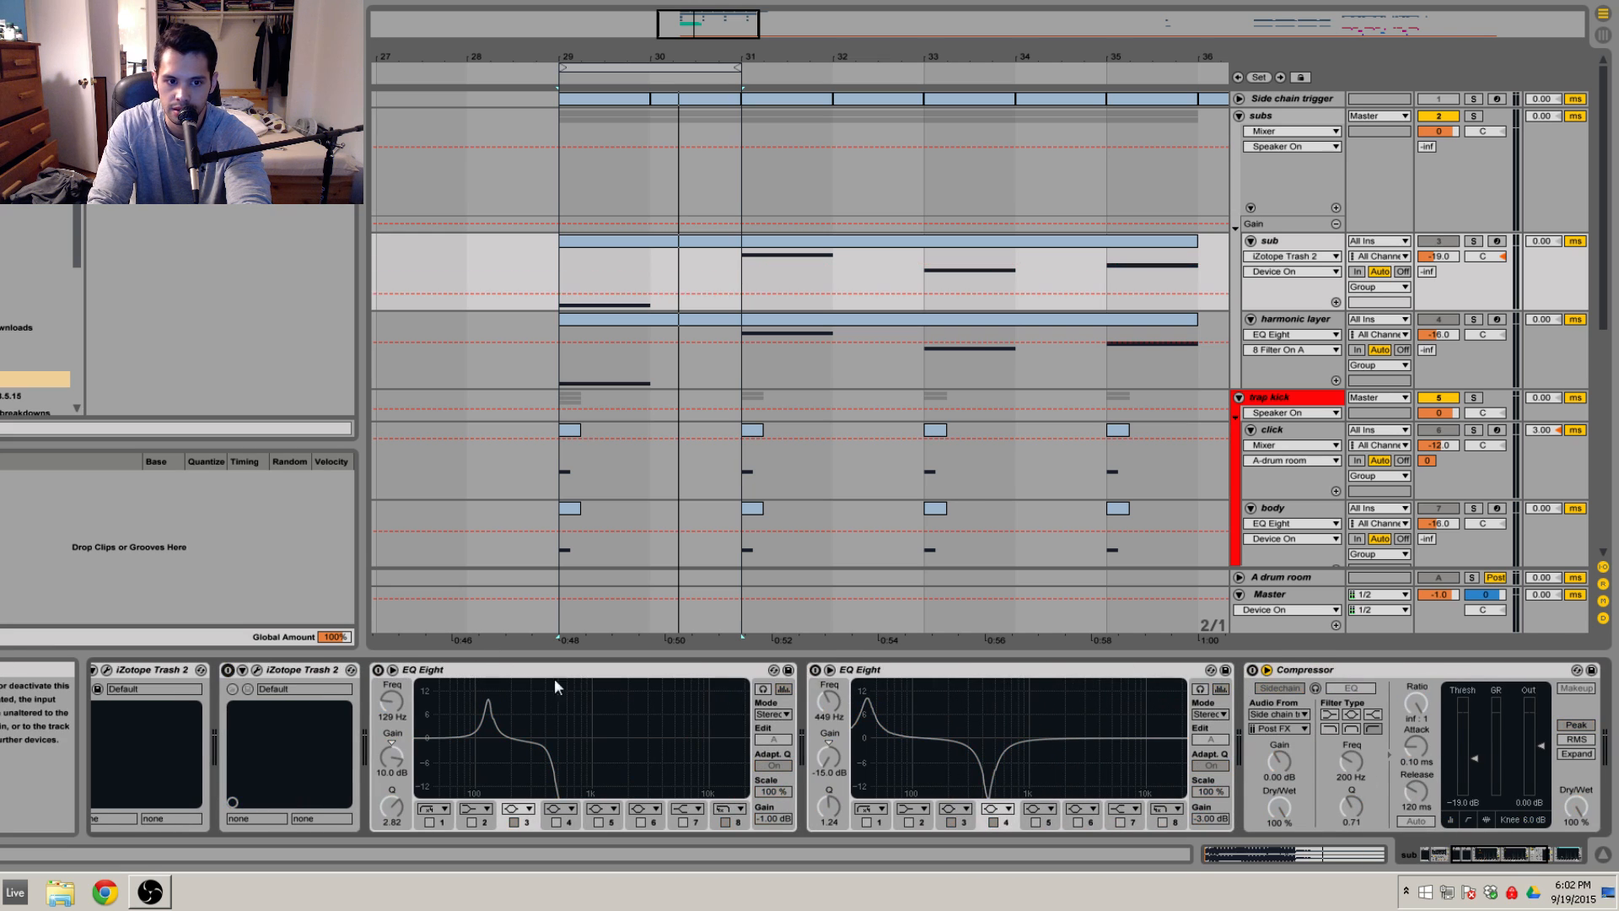
click(1480, 856)
click(1477, 855)
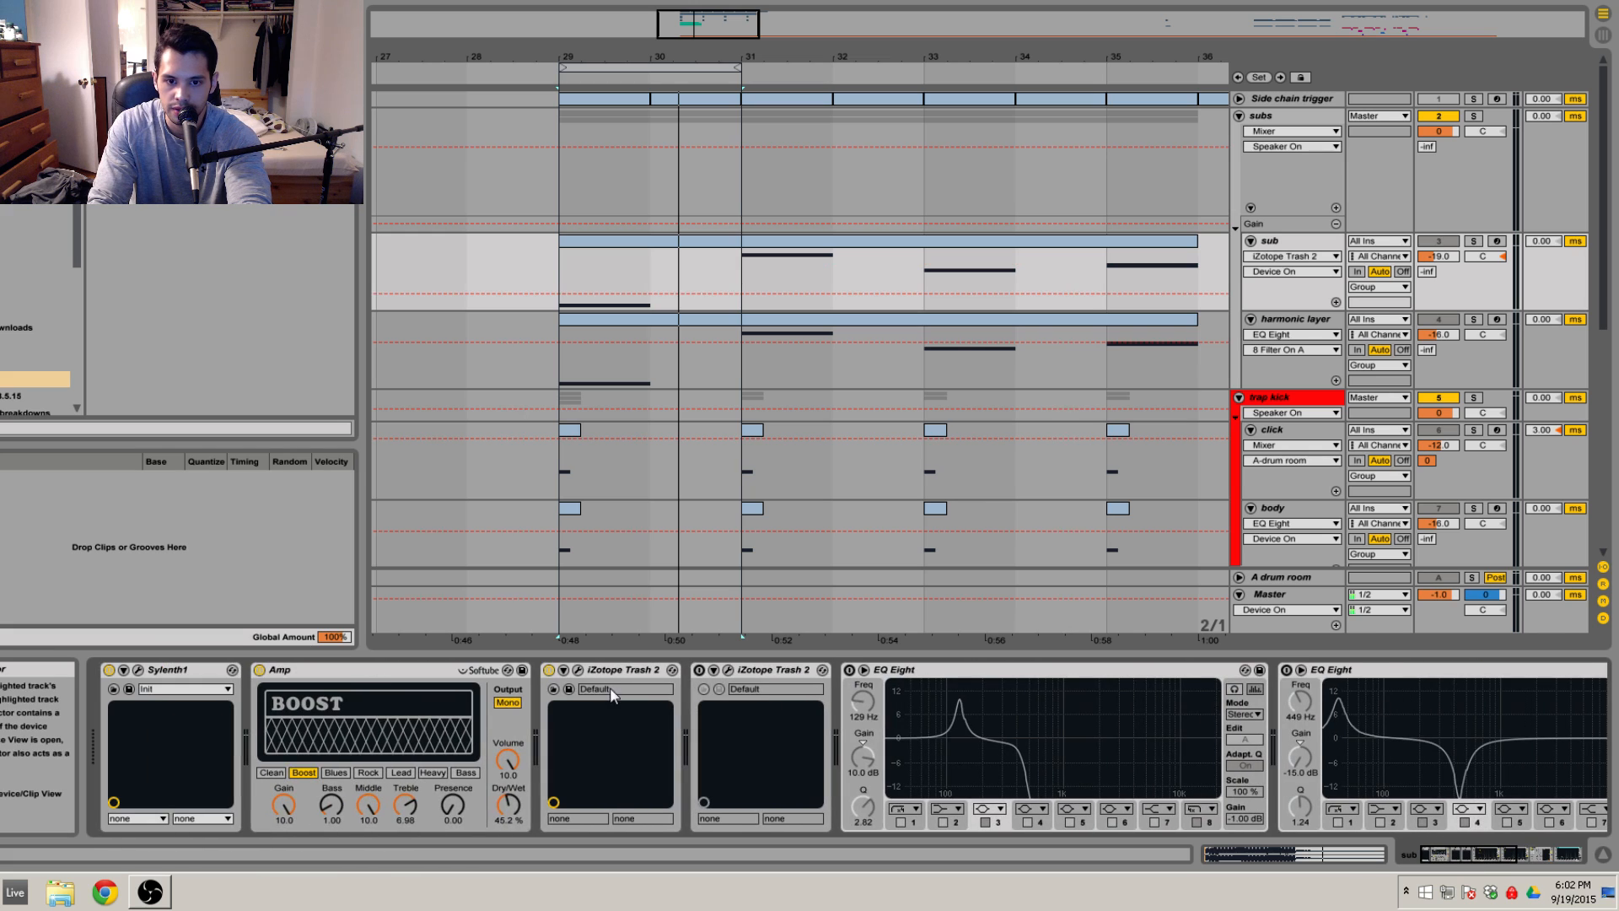
click(550, 671)
click(258, 670)
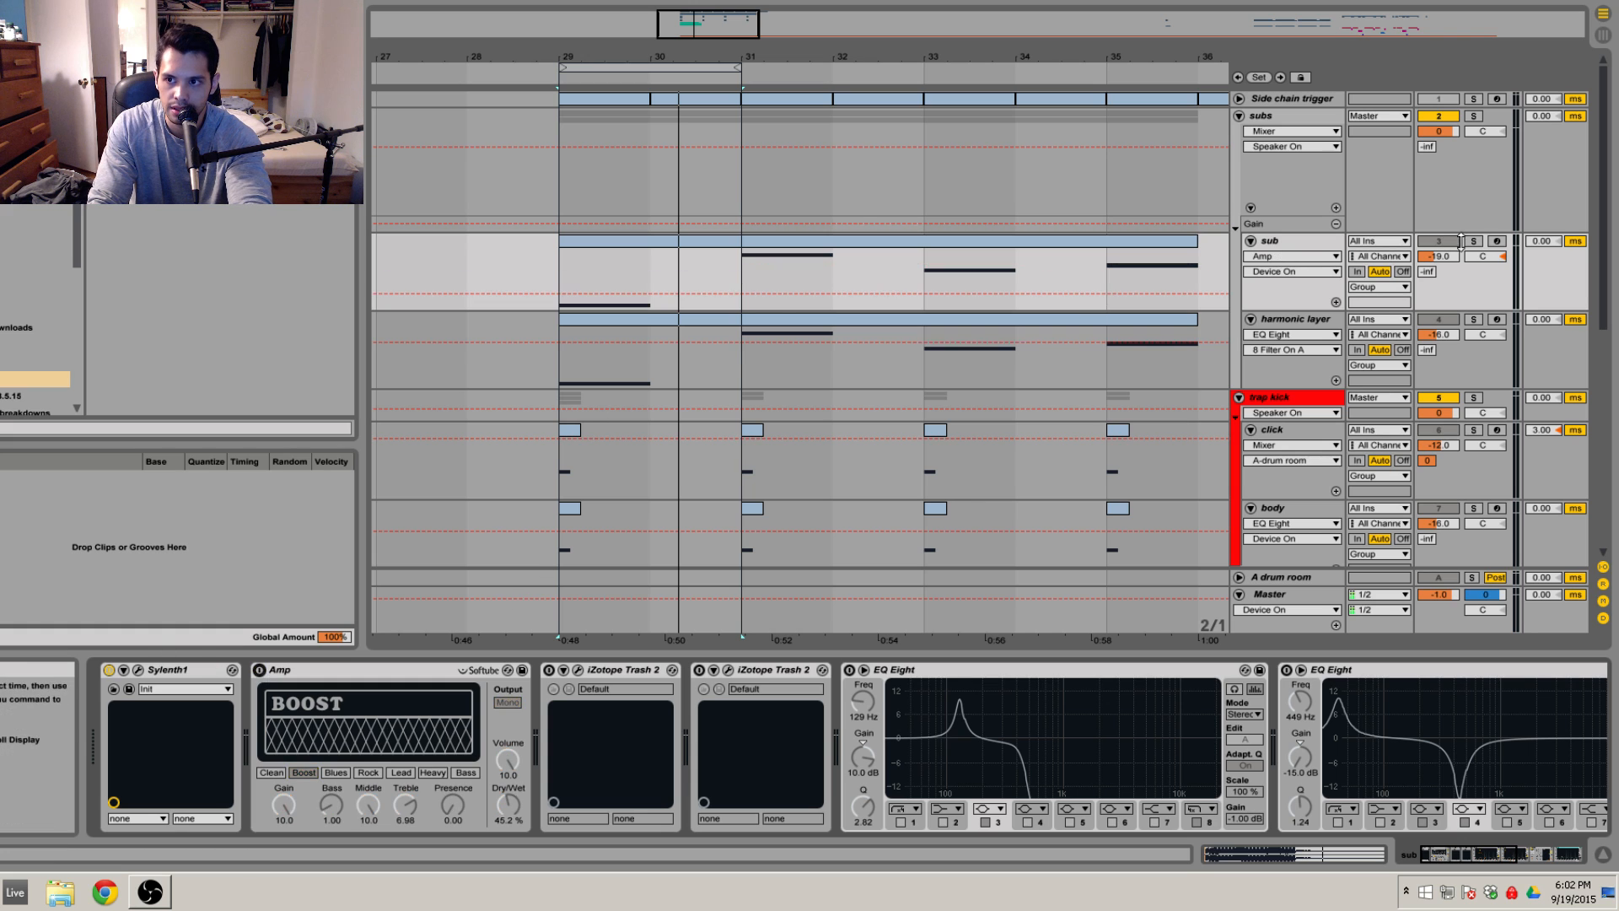
Step: Solo the sub track and inspect Sylenth1's oscillator and amp envelope settings, including the release
click(1474, 241)
click(137, 670)
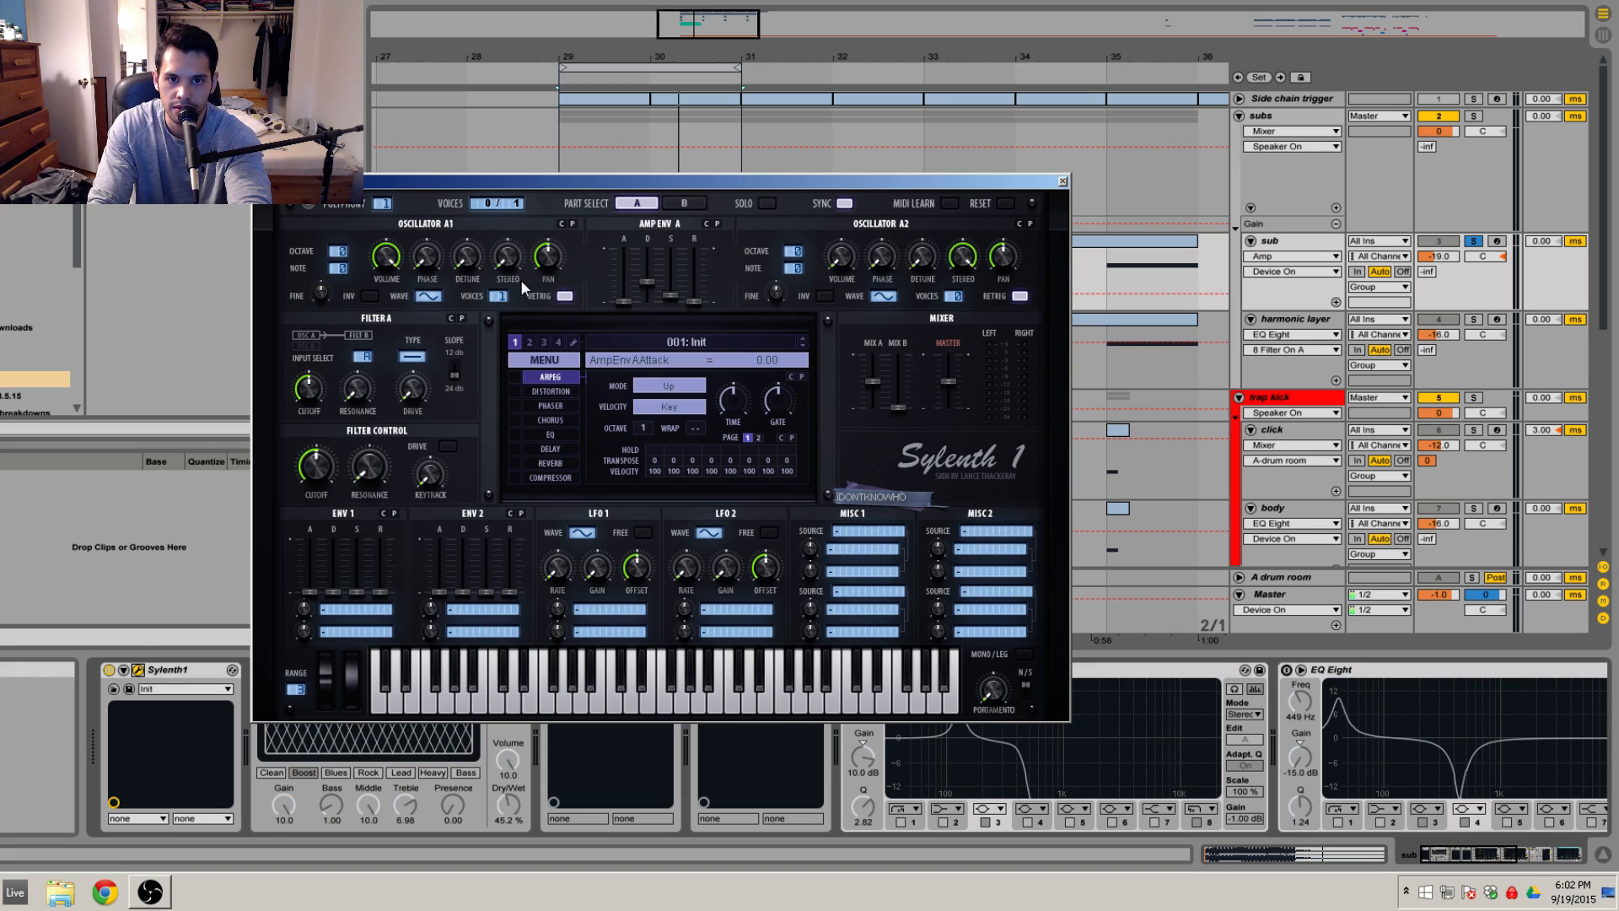
click(691, 300)
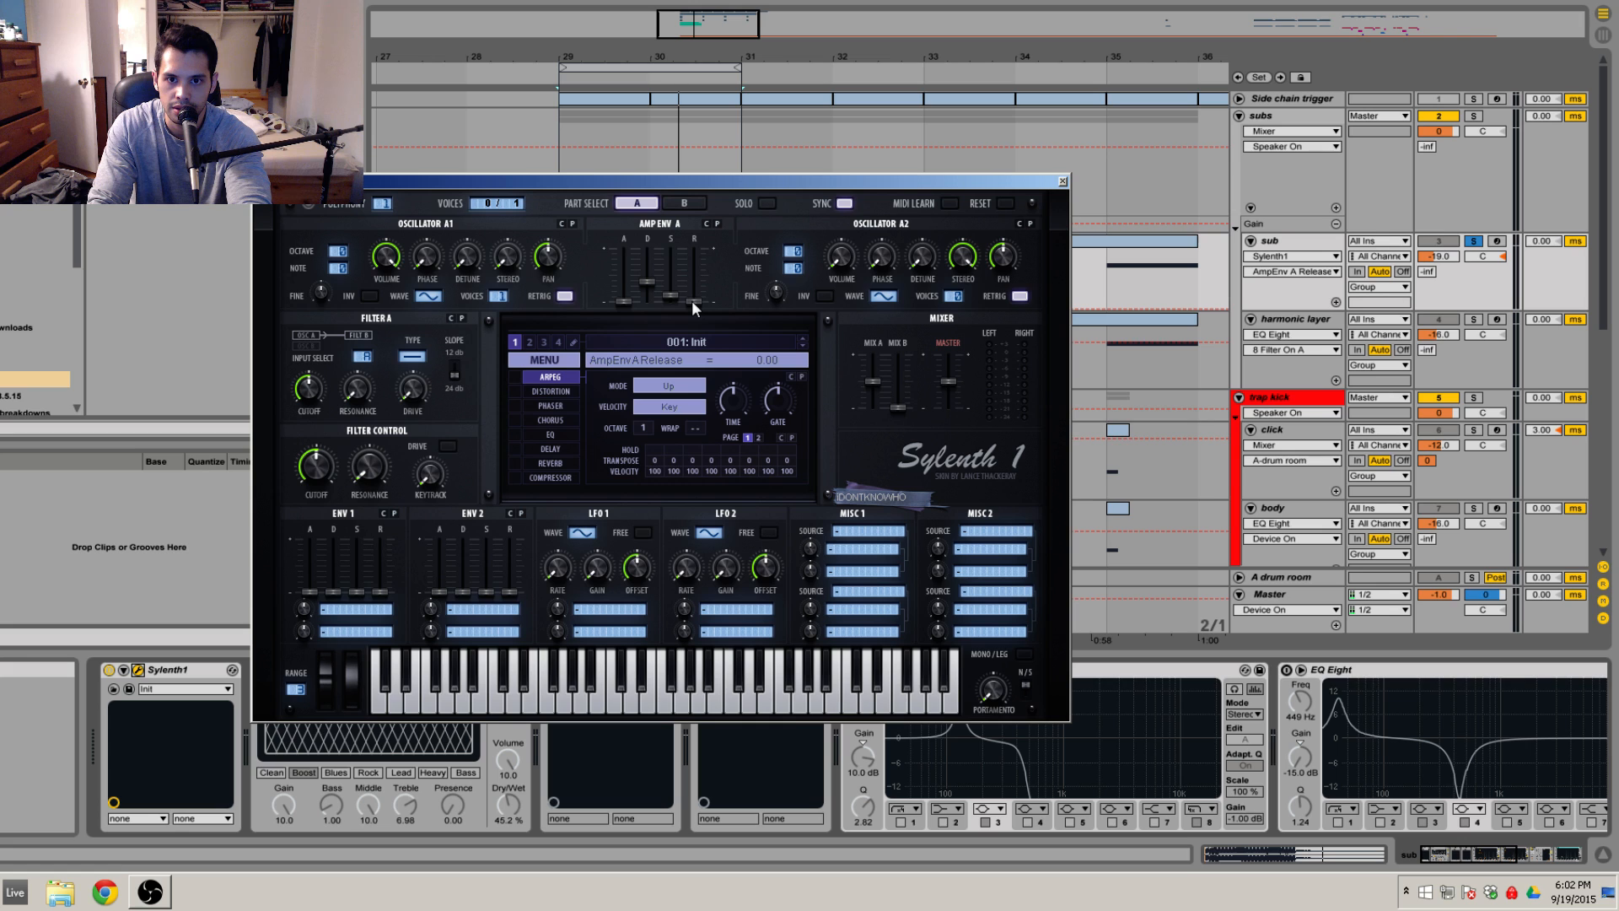
click(1064, 181)
Step: Select the sub clip starting at bar 29 and listen to the unprocessed Sylenth1 sound
click(592, 254)
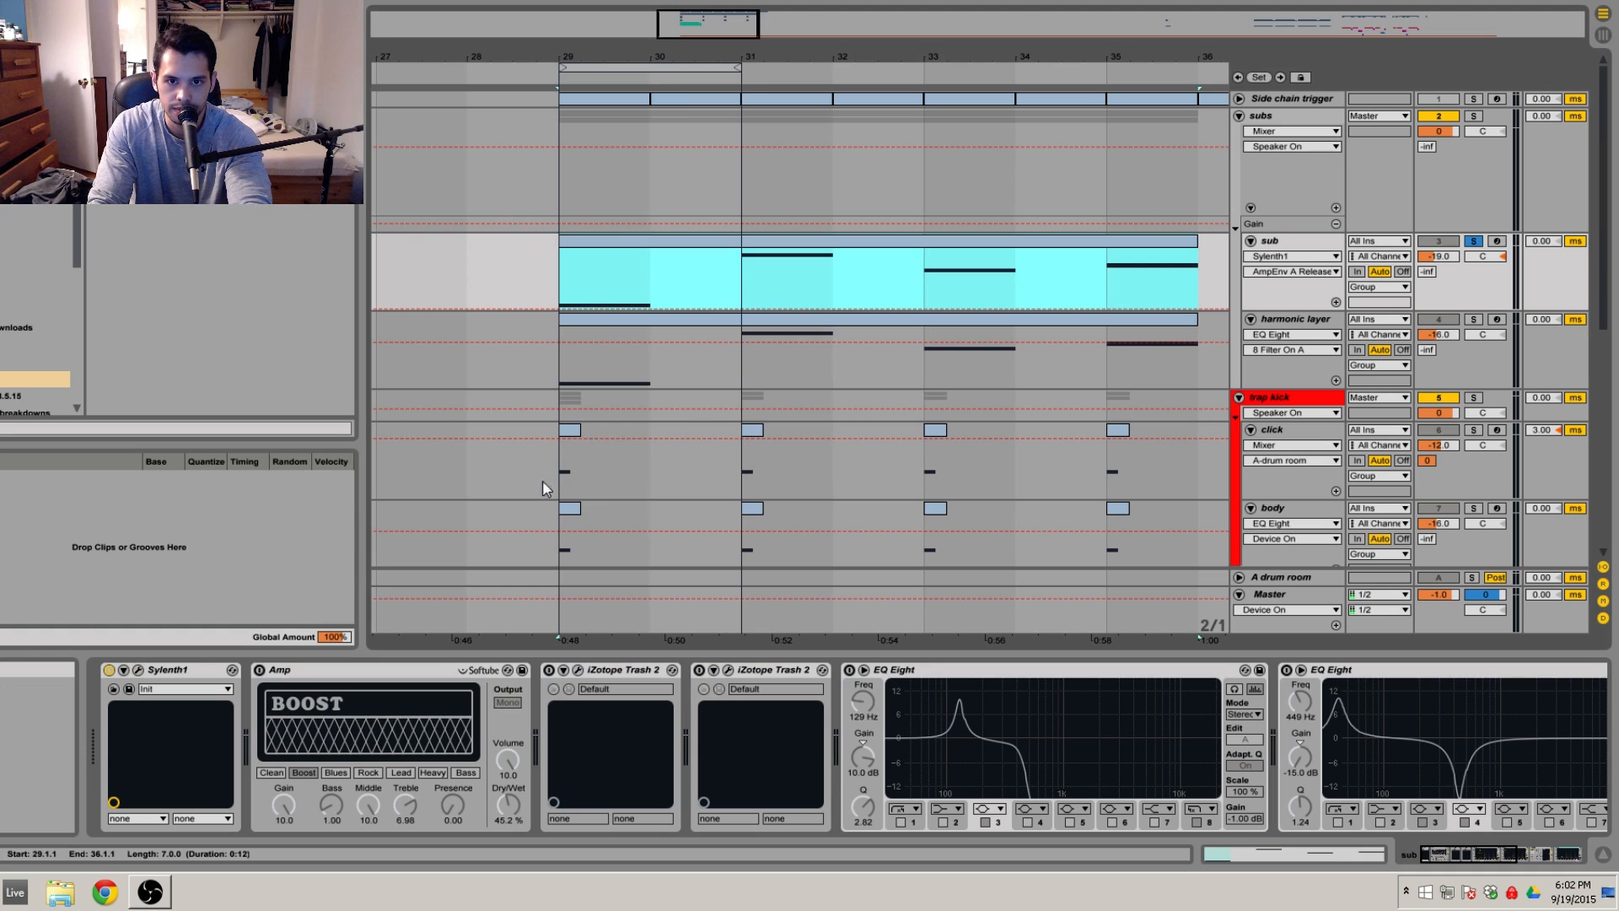
key(space)
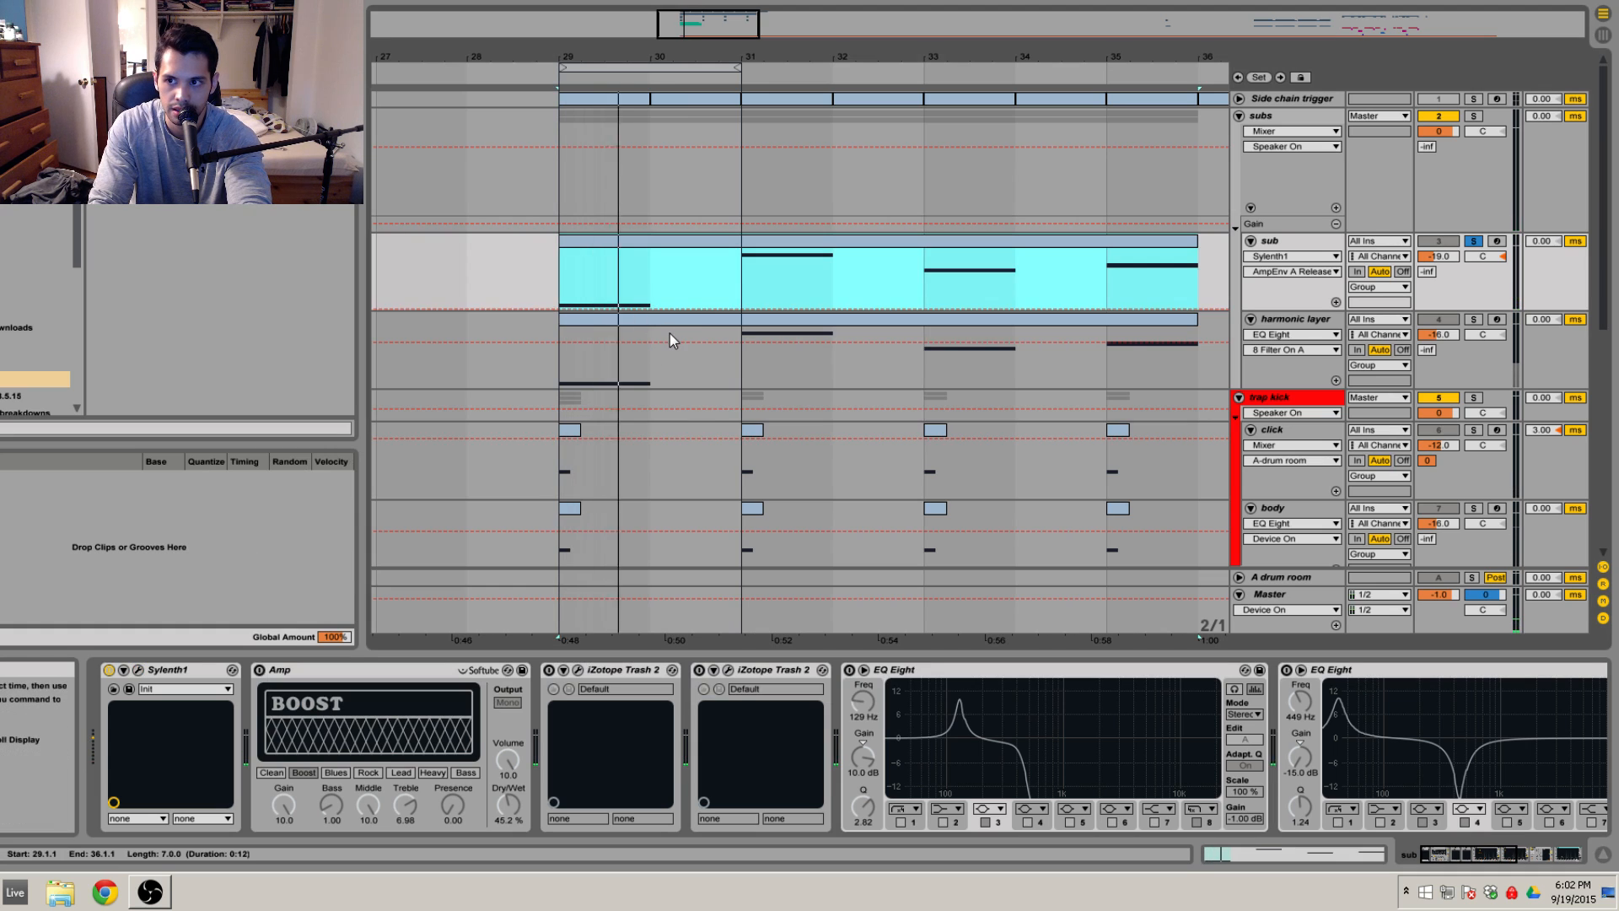
key(space)
key(space)
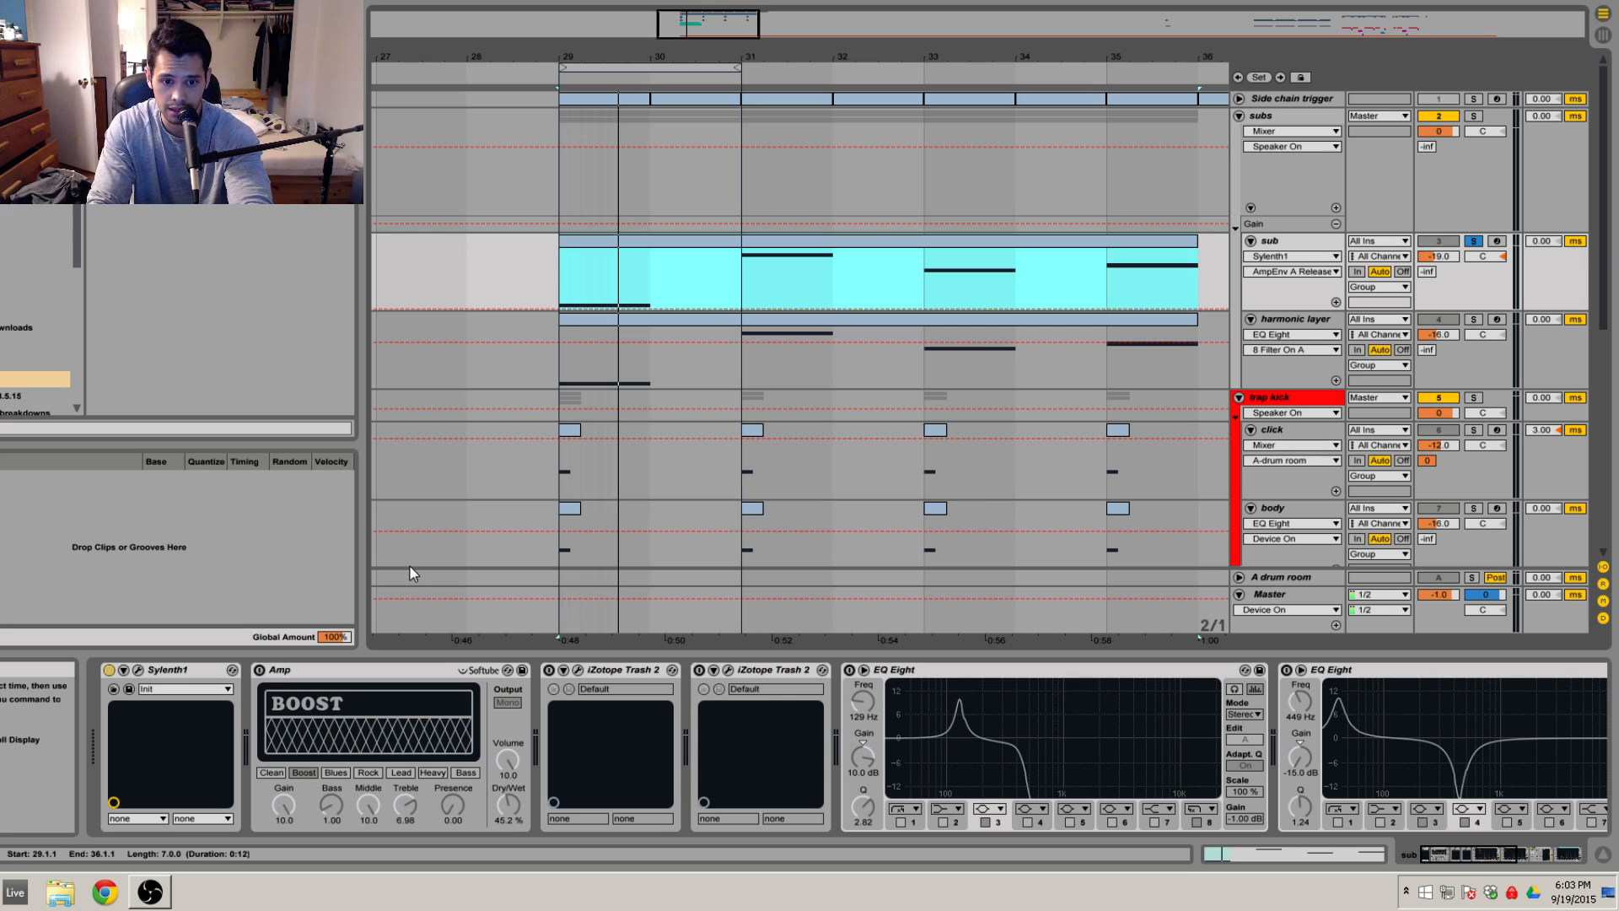
Step: Turn on the sub's Amp and first iZotope Trash 2, and review the Trash 2 distortion settings and resulting sound
click(259, 671)
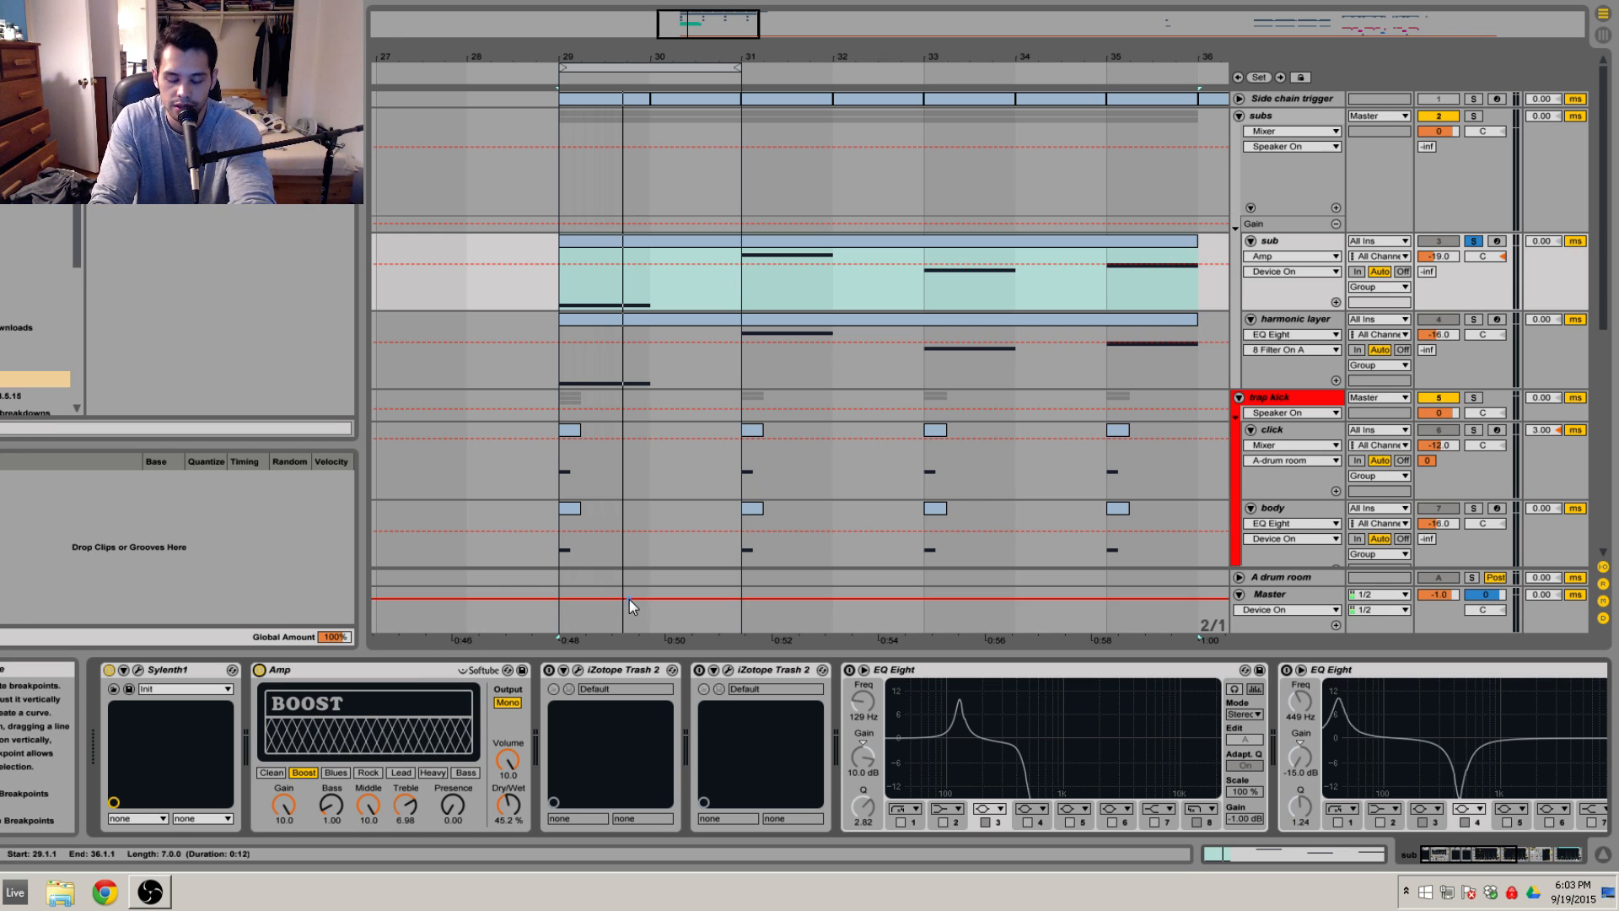
click(549, 669)
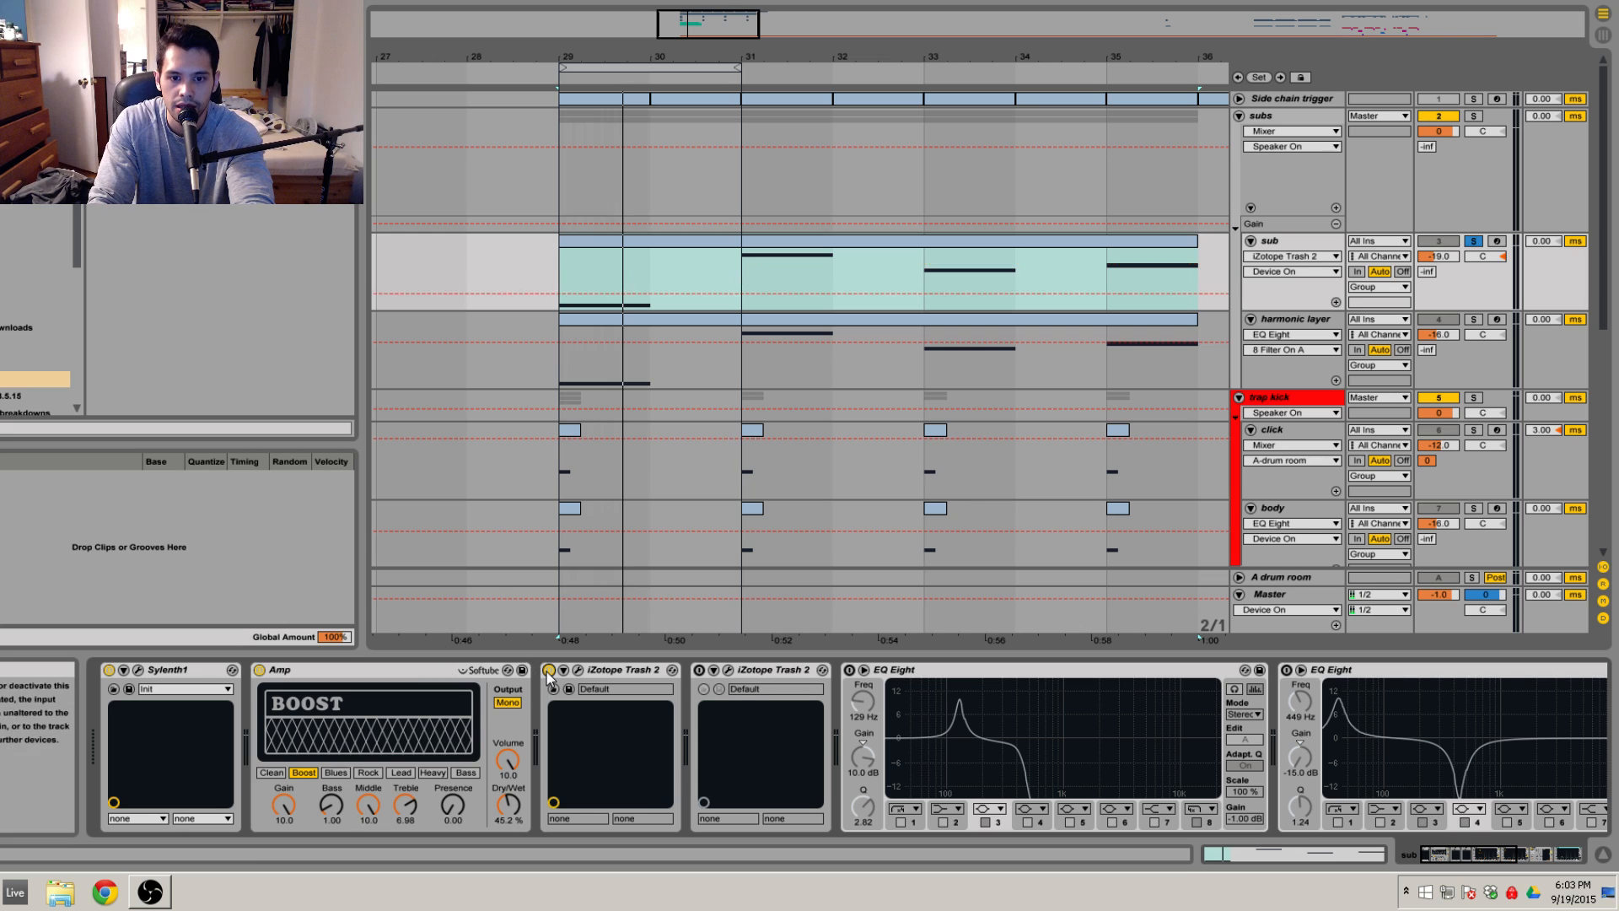
click(579, 671)
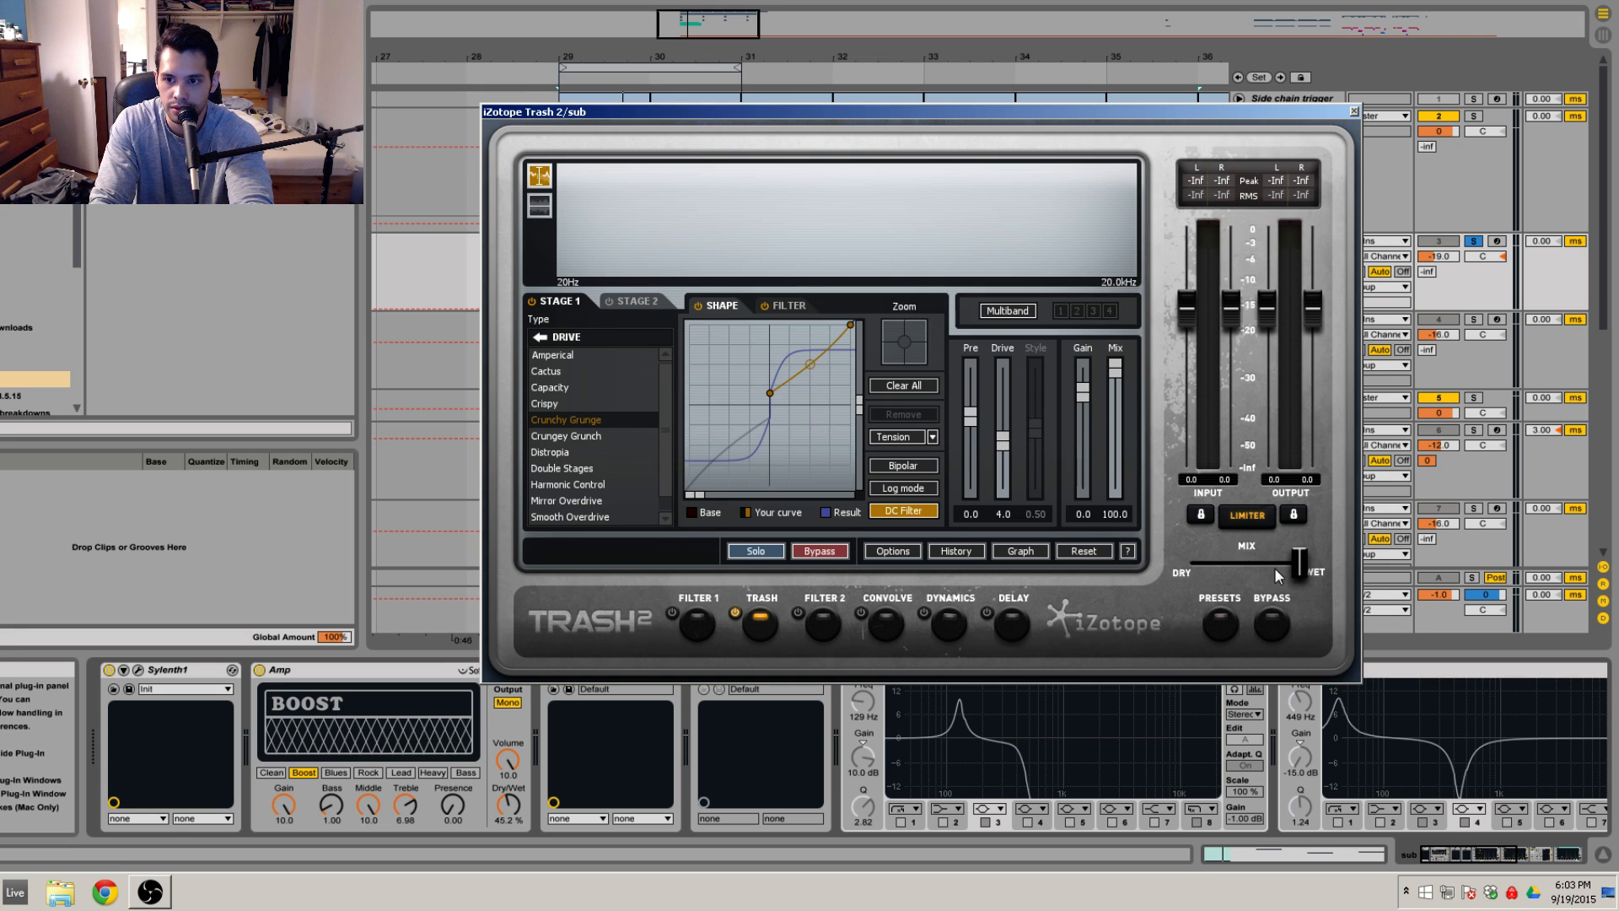
click(1353, 111)
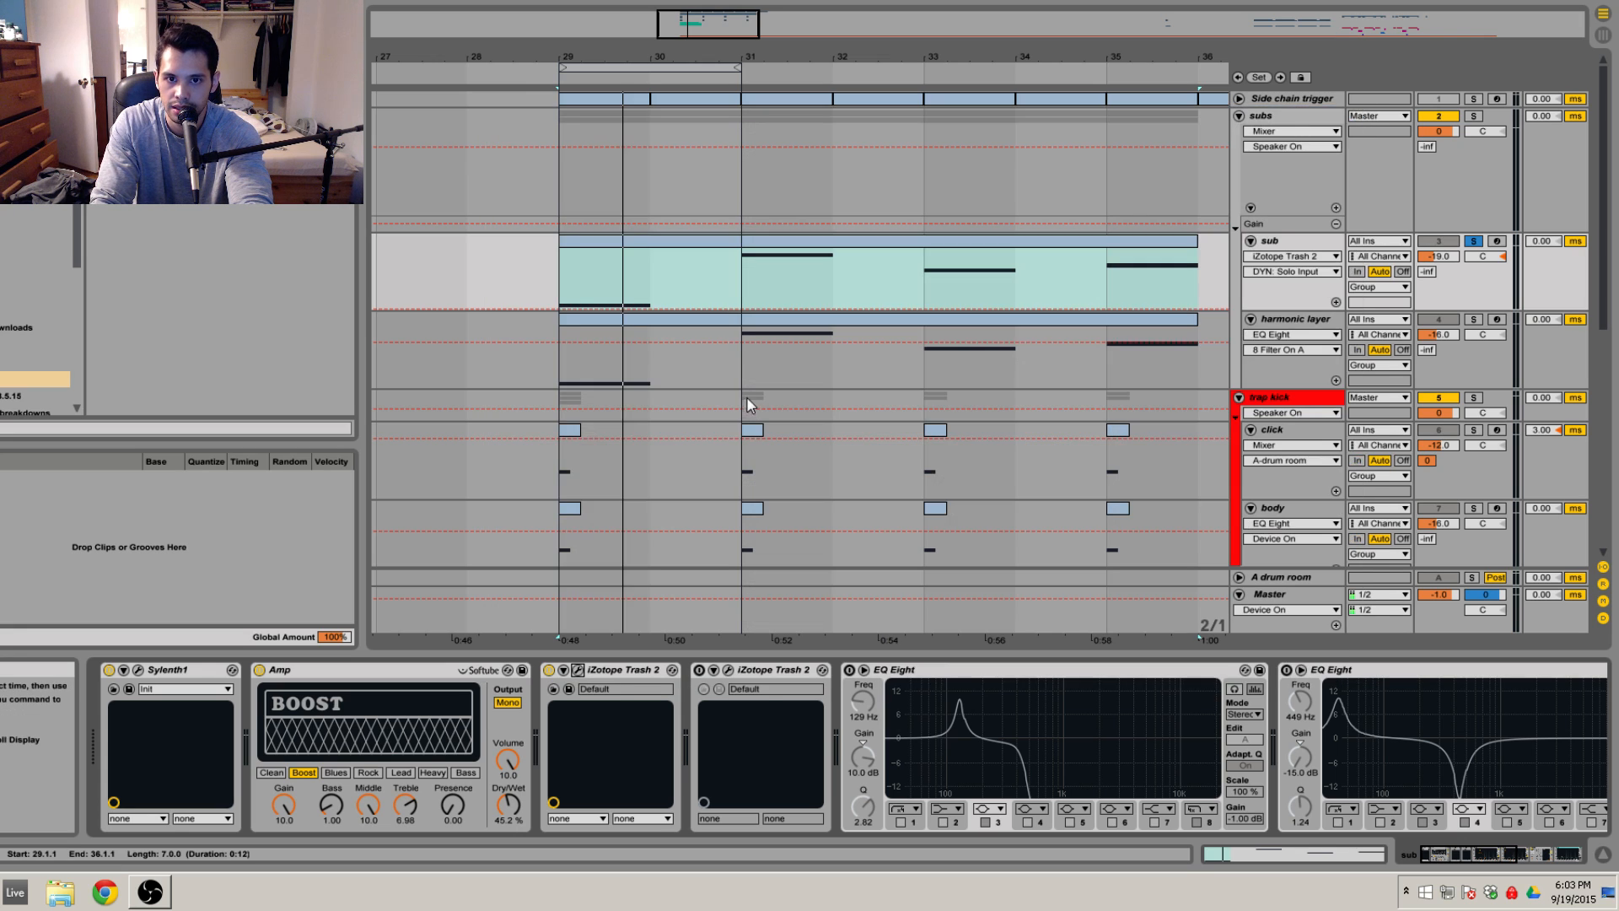
key(space)
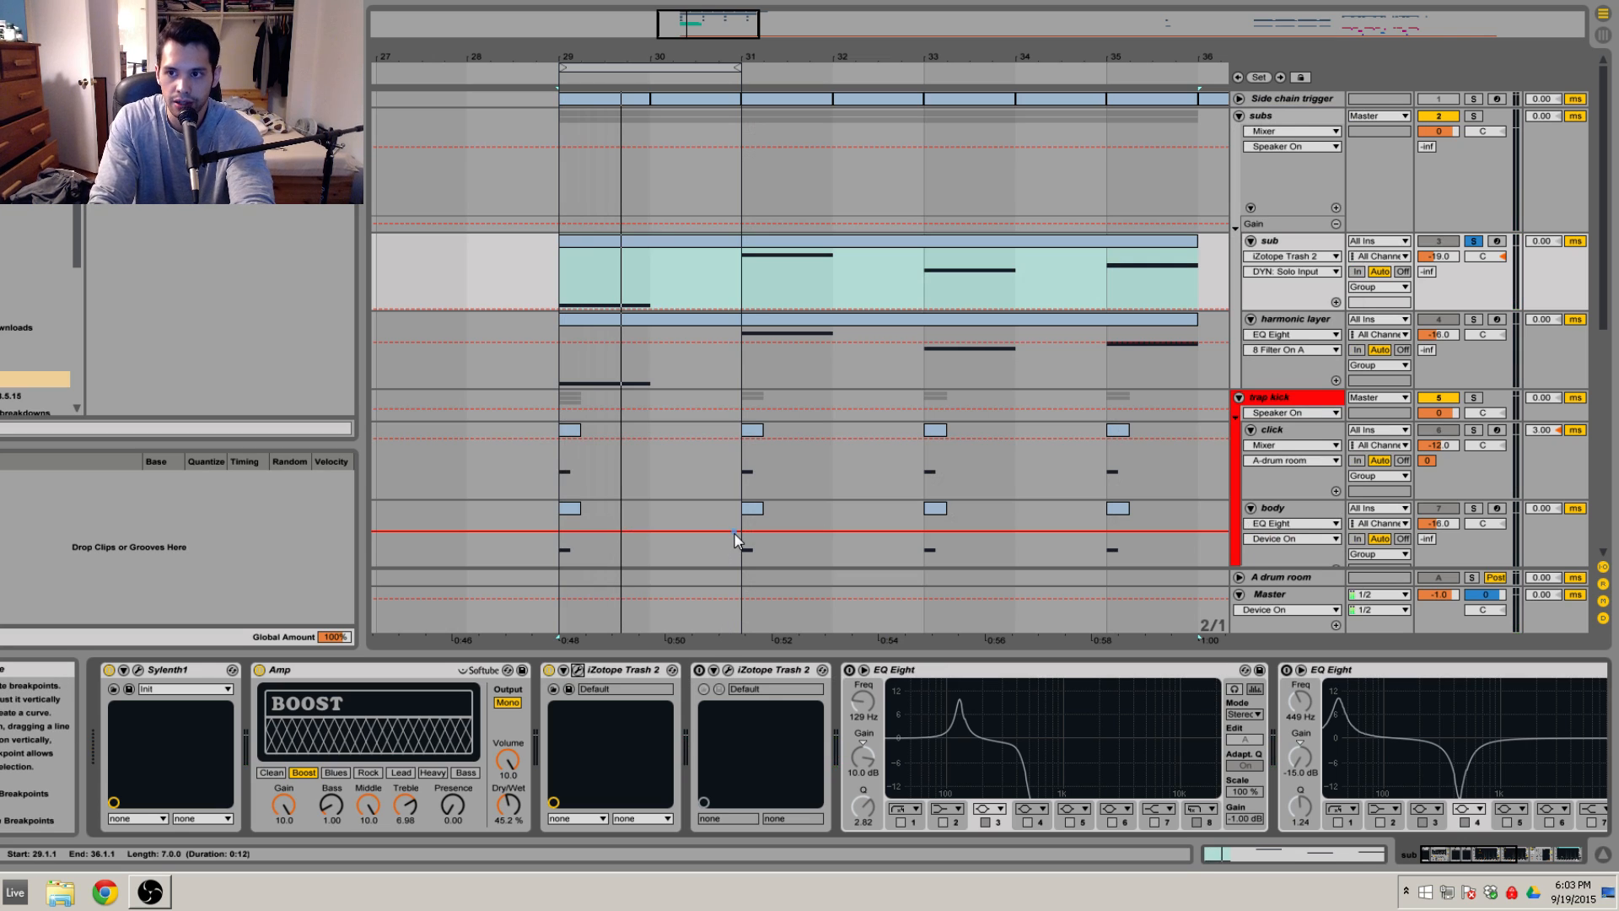
Step: Turn on the second iZotope Trash 2 and check its Harmonic Control drive settings while playing the sub
click(699, 669)
click(723, 670)
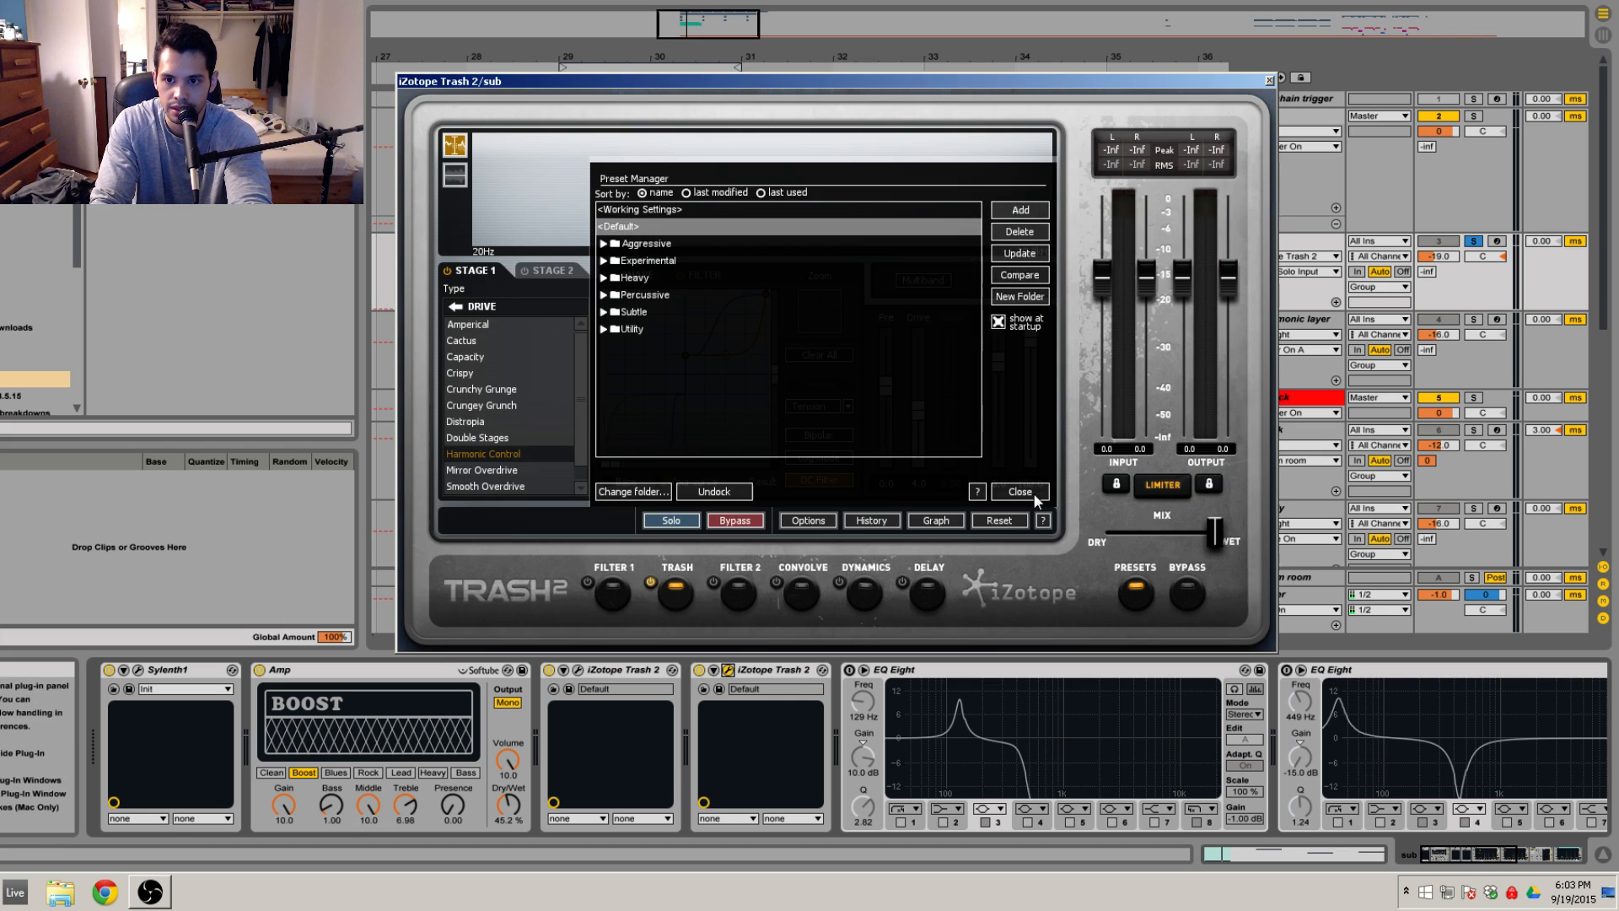
click(1035, 496)
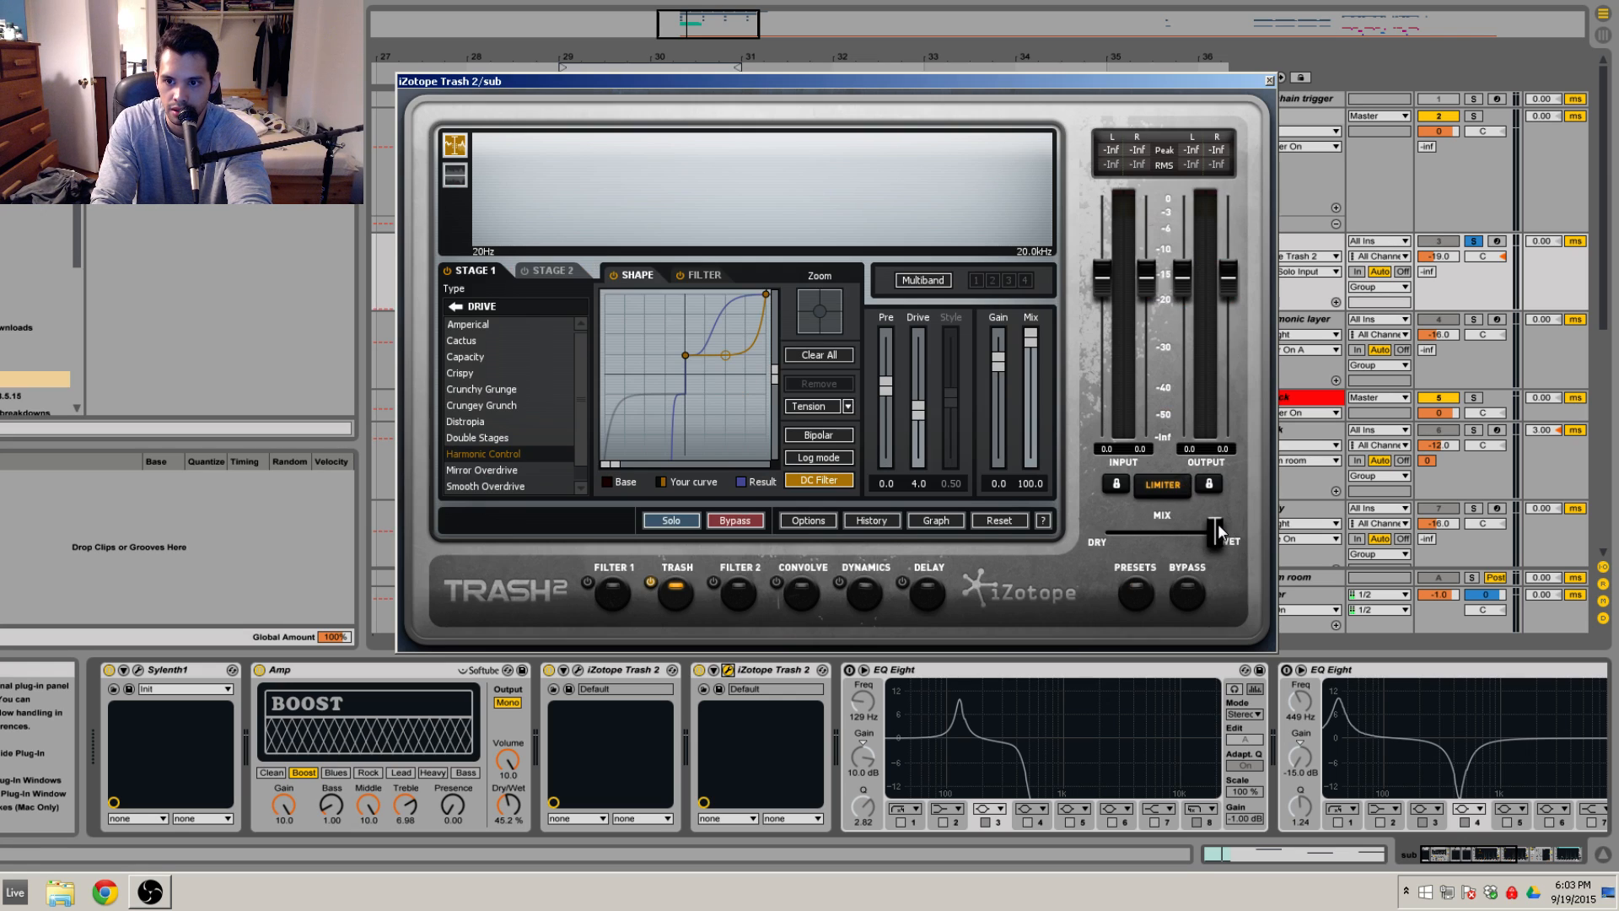
key(space)
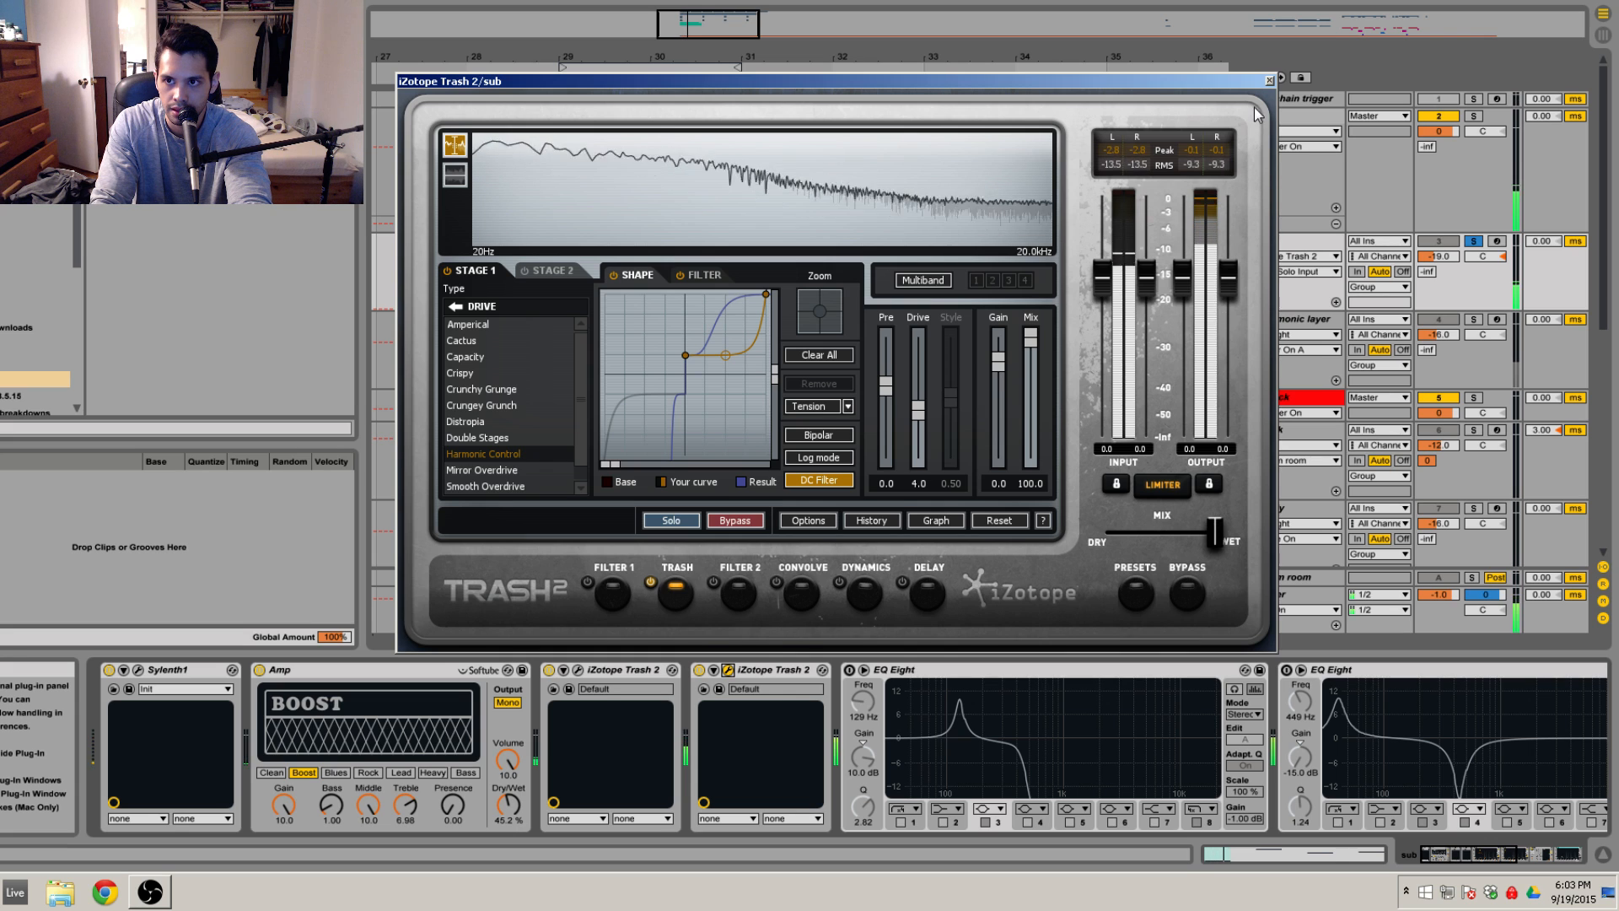
click(1269, 80)
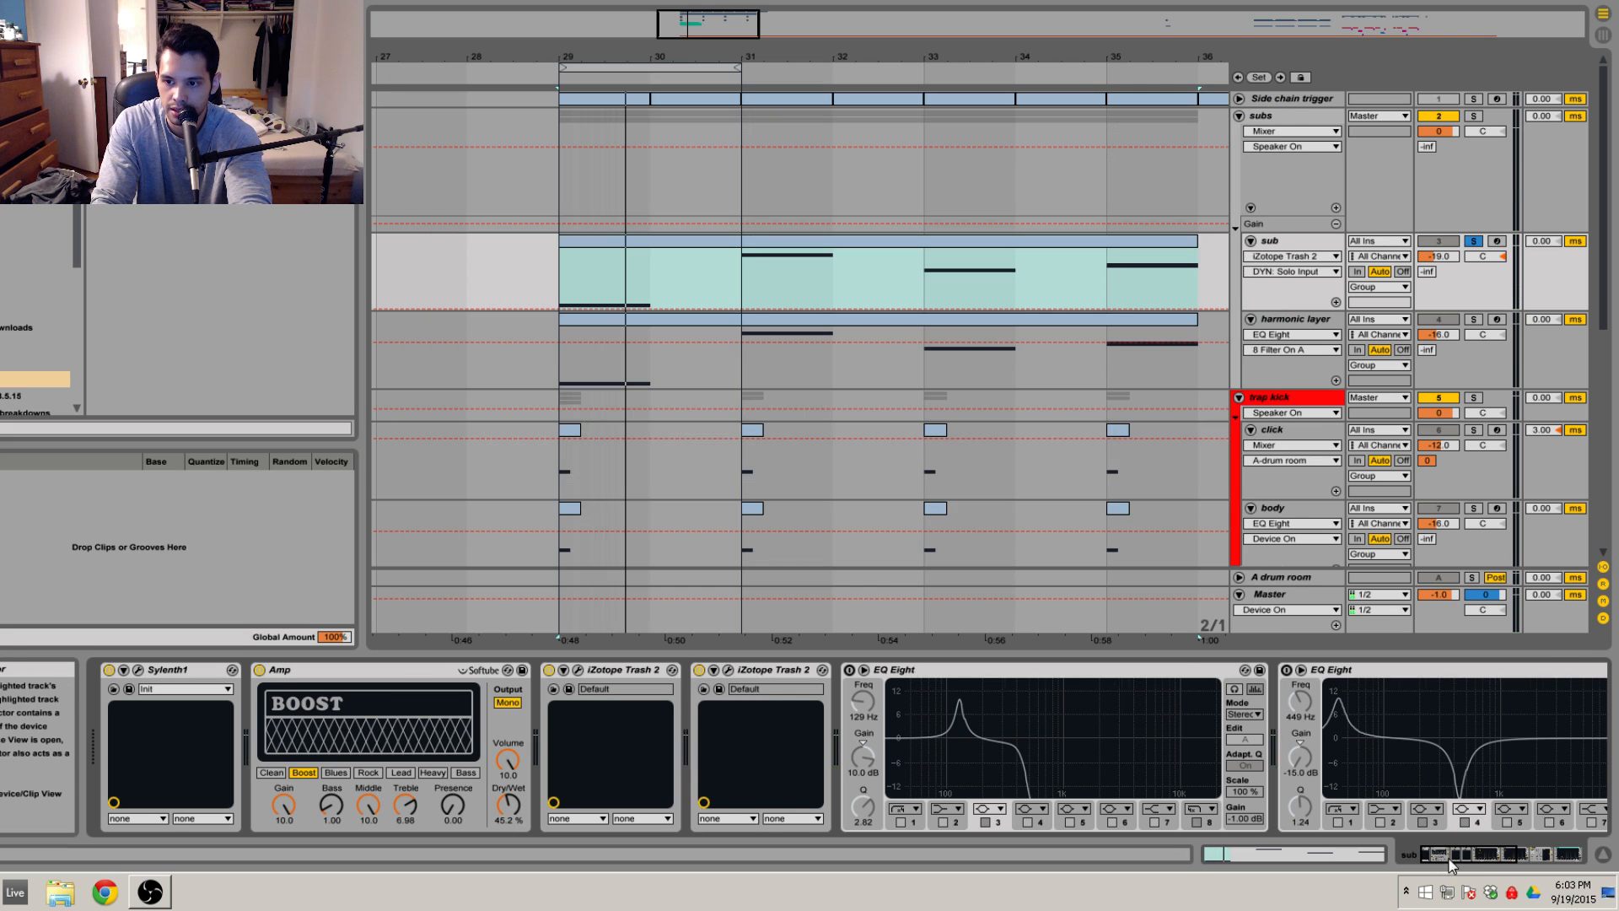
Step: Turn on the first EQ Eight after the Trash 2 devices, toggle its band 3 boost off and on, and play the sub
drag(1450, 862, 1464, 863)
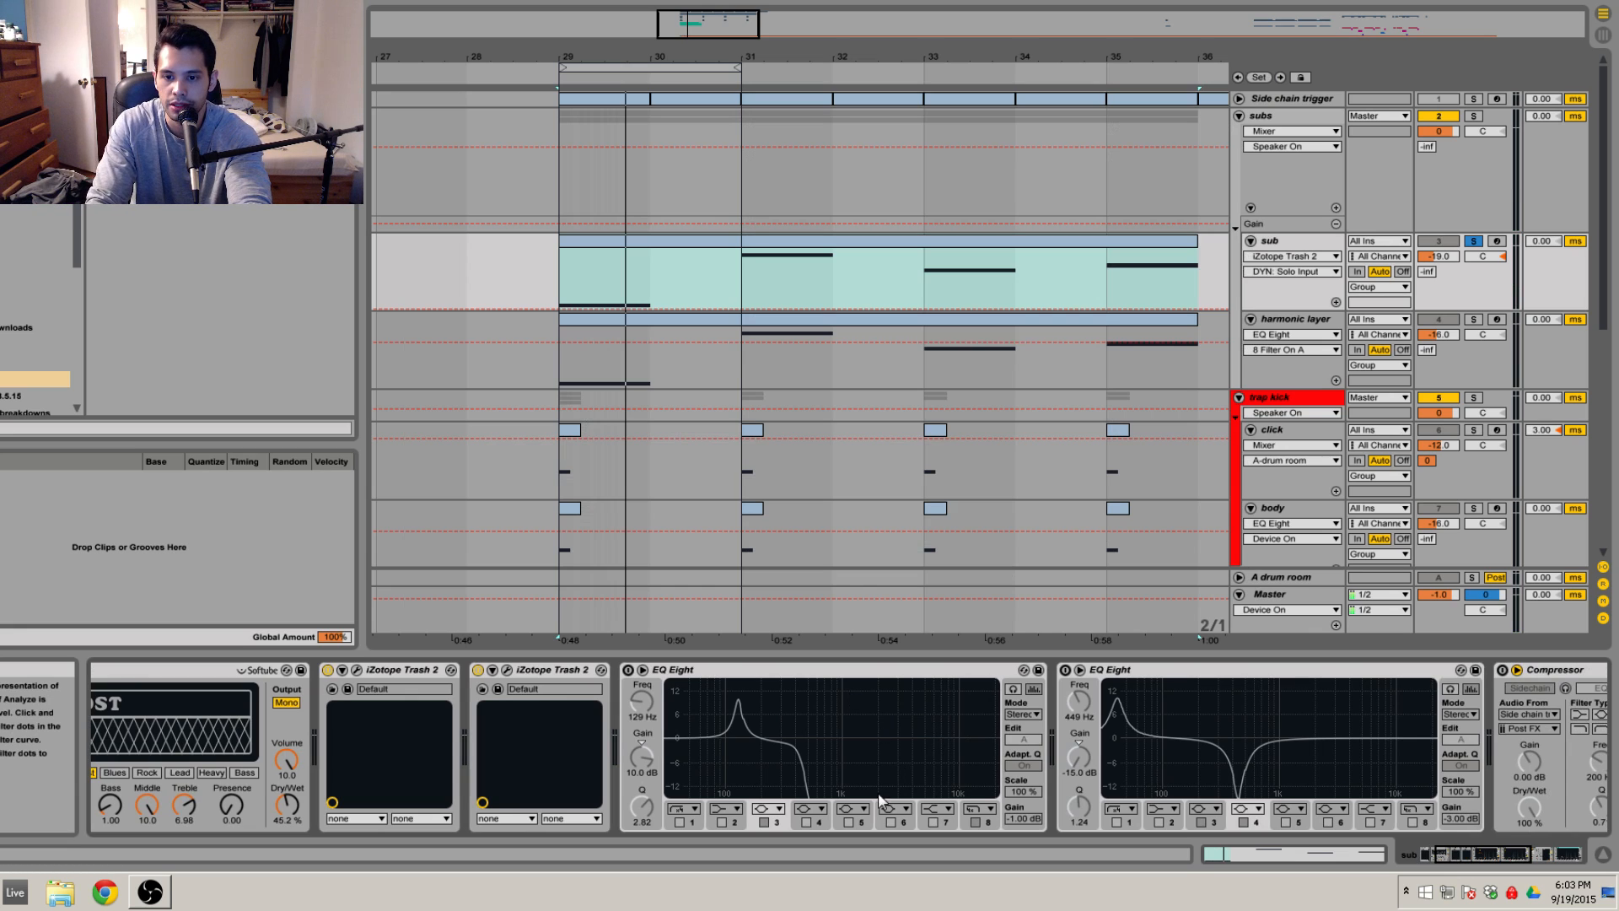
click(651, 674)
click(763, 821)
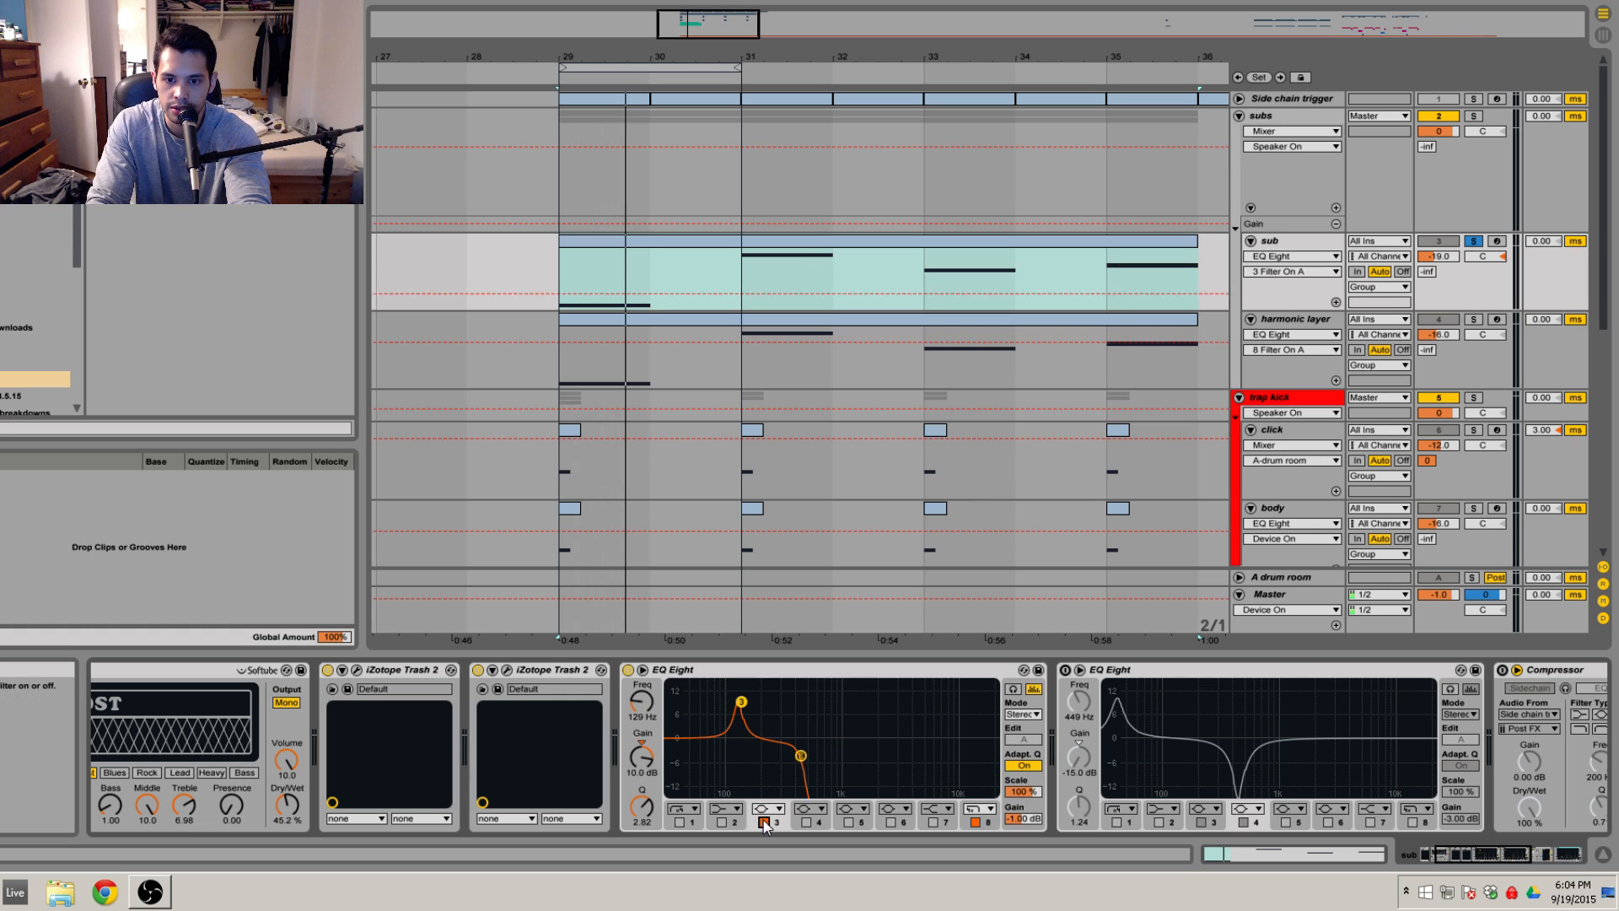
click(763, 821)
drag(637, 714, 641, 701)
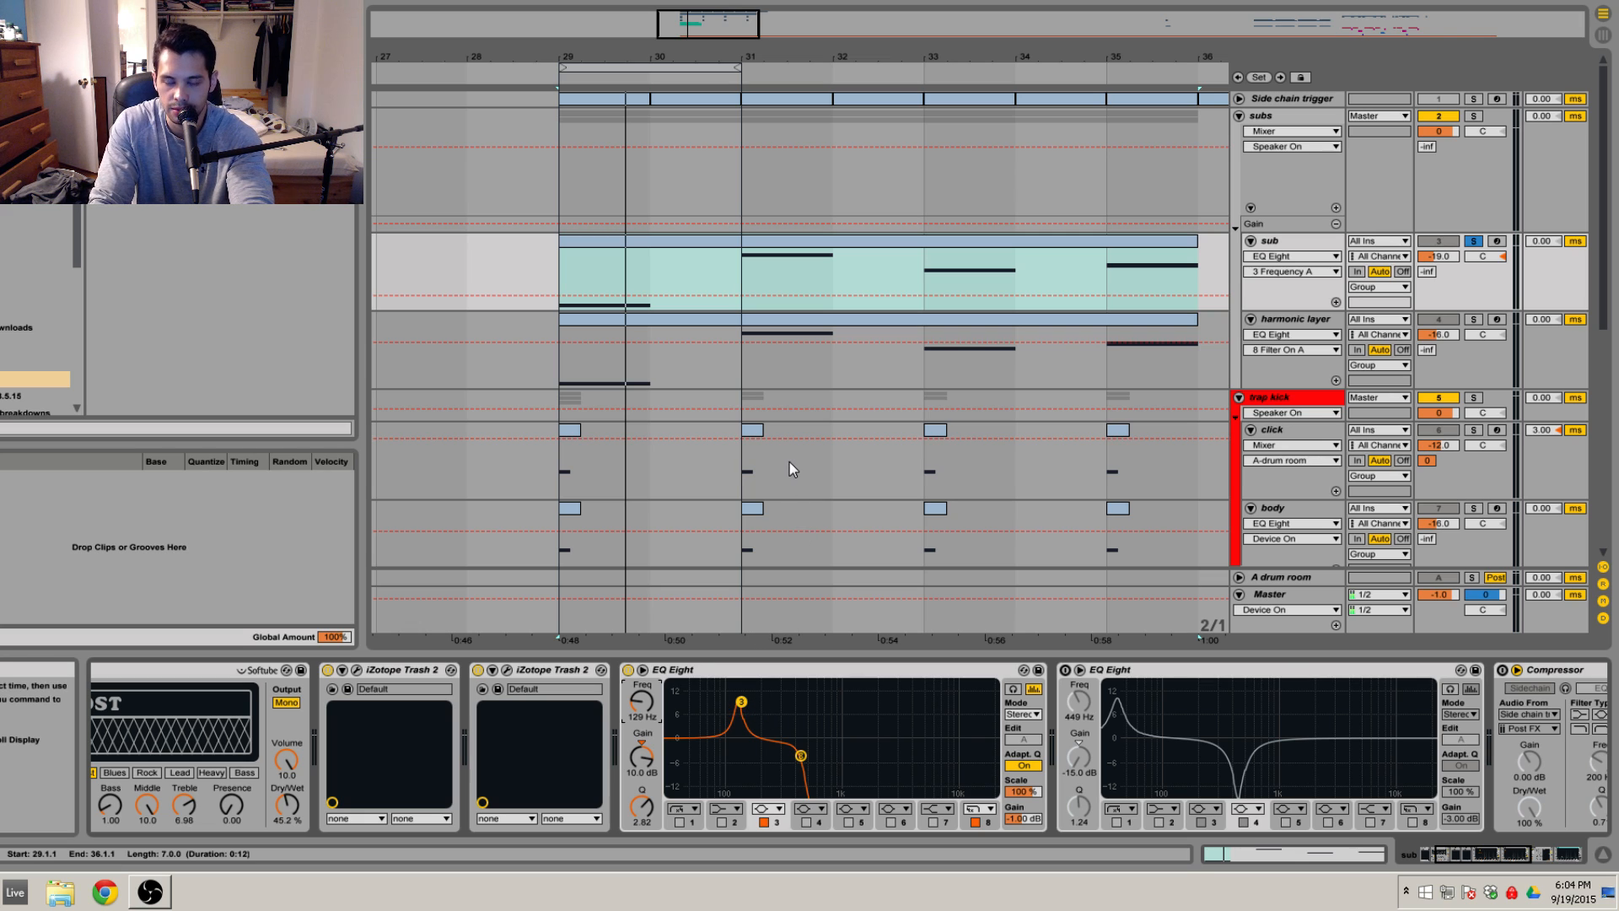
key(space)
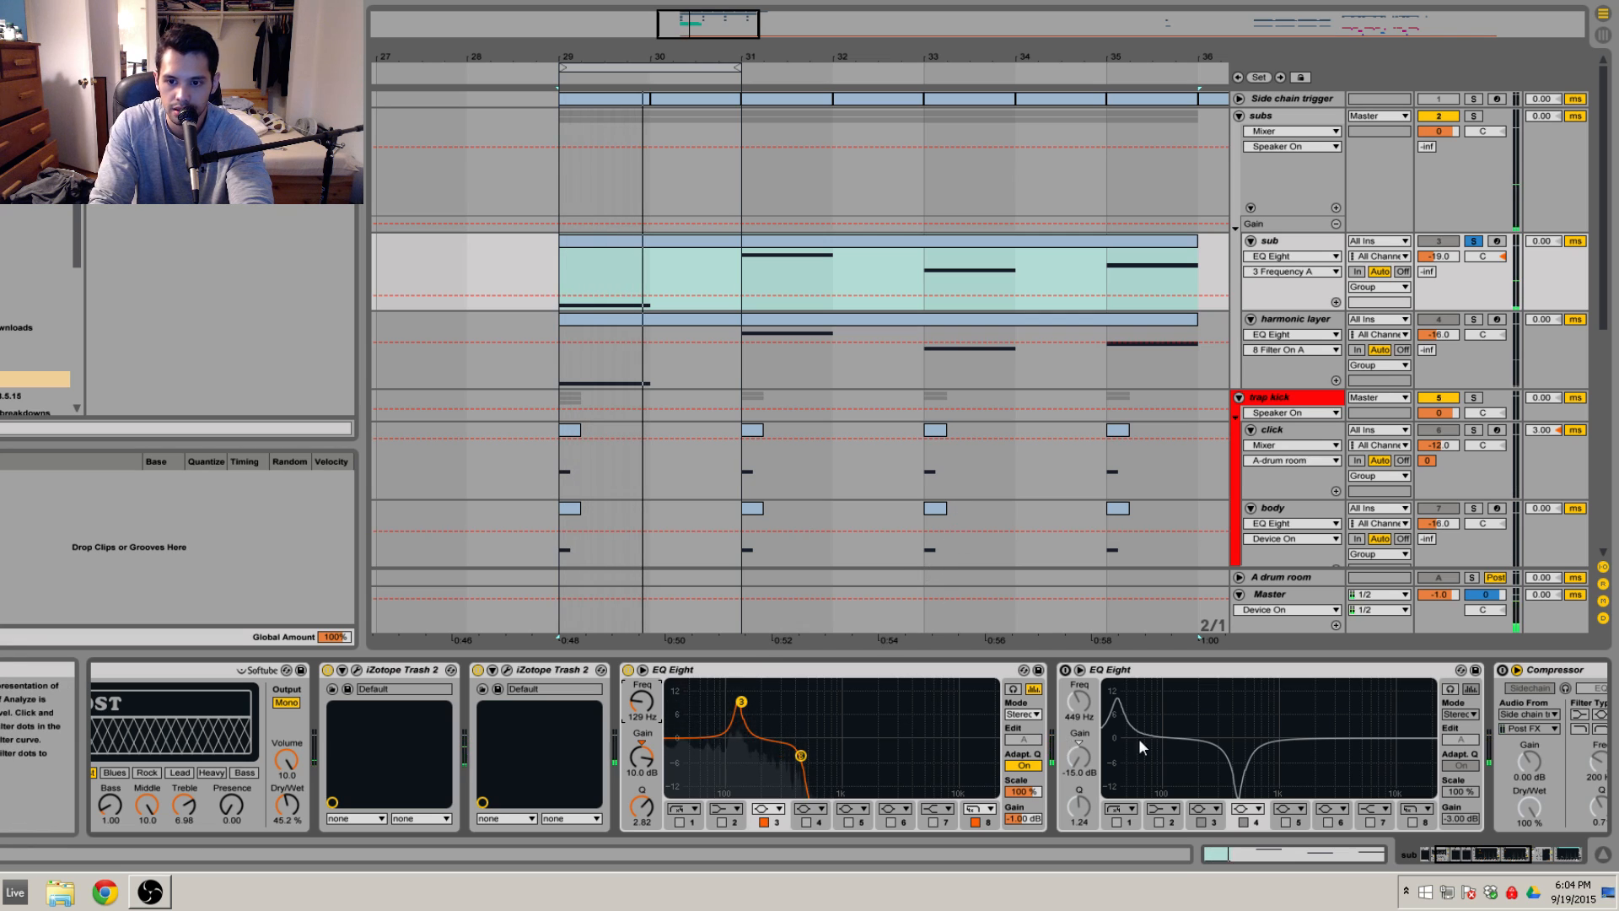
Step: Turn on the second EQ Eight and compare the sub with its band 4 cut off and on during playback
drag(1470, 854, 1487, 854)
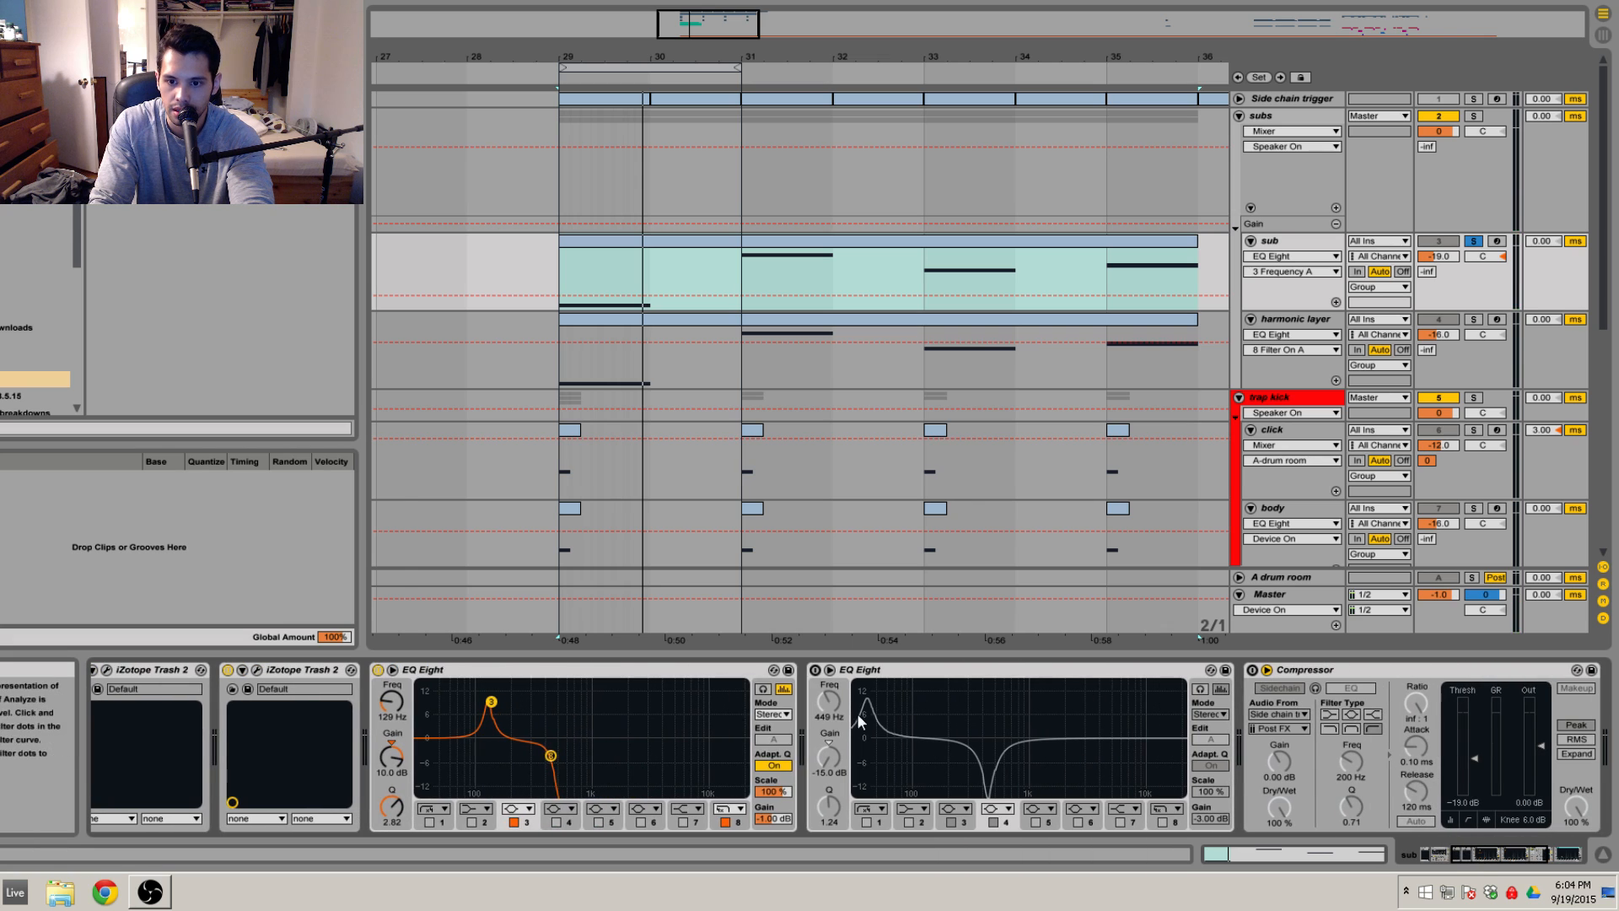
click(815, 670)
scroll(1359, 822, down, 1)
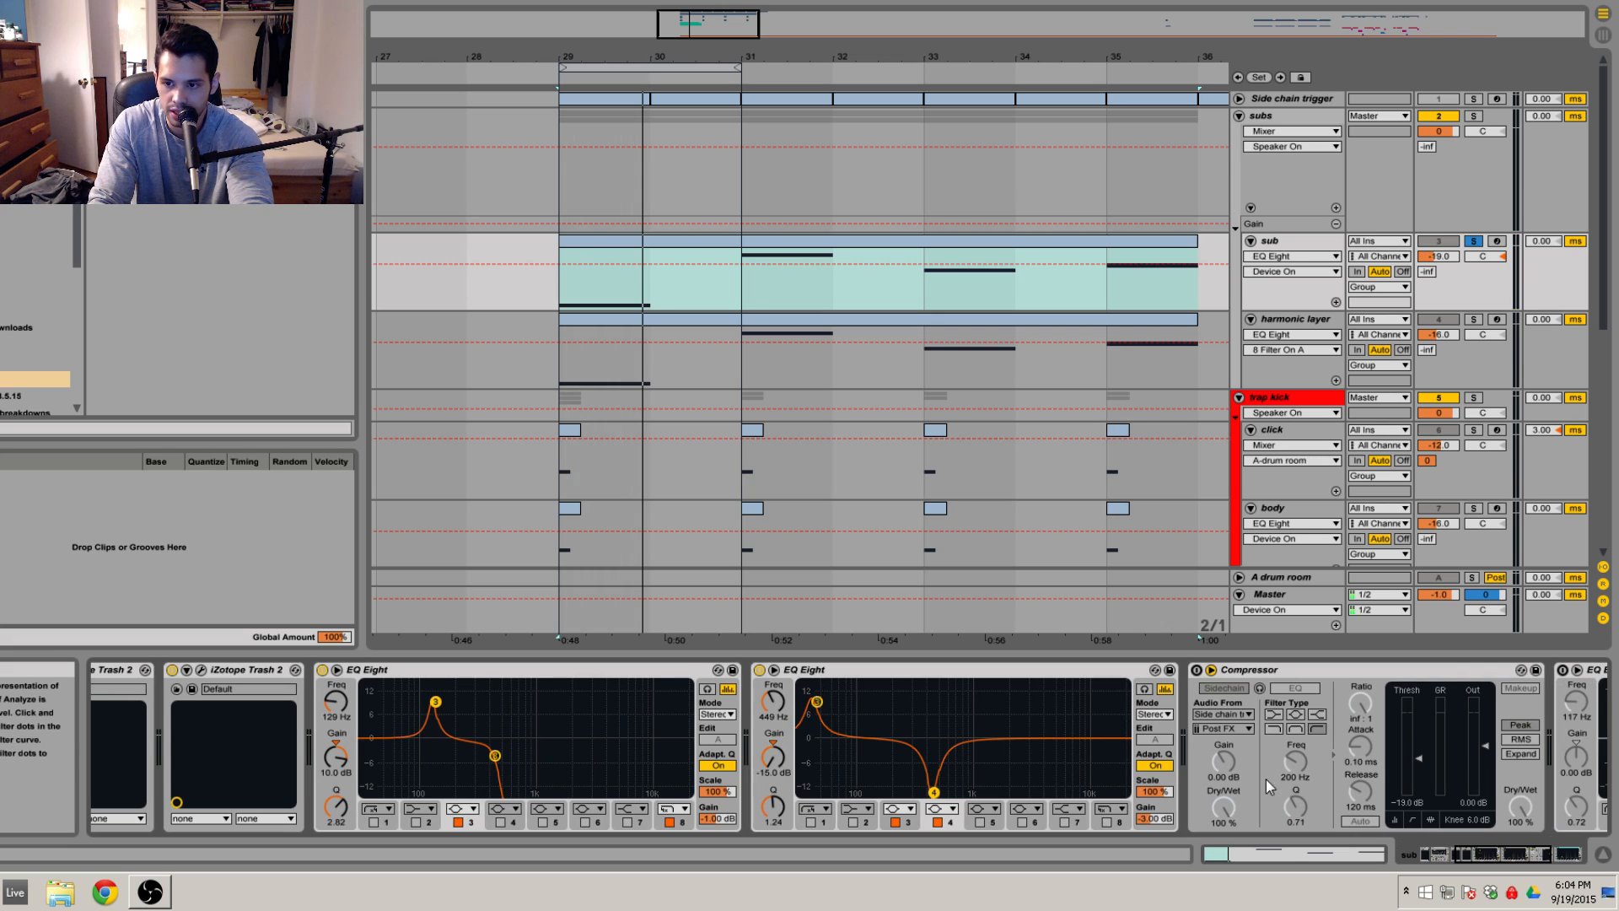
drag(1490, 854, 1495, 856)
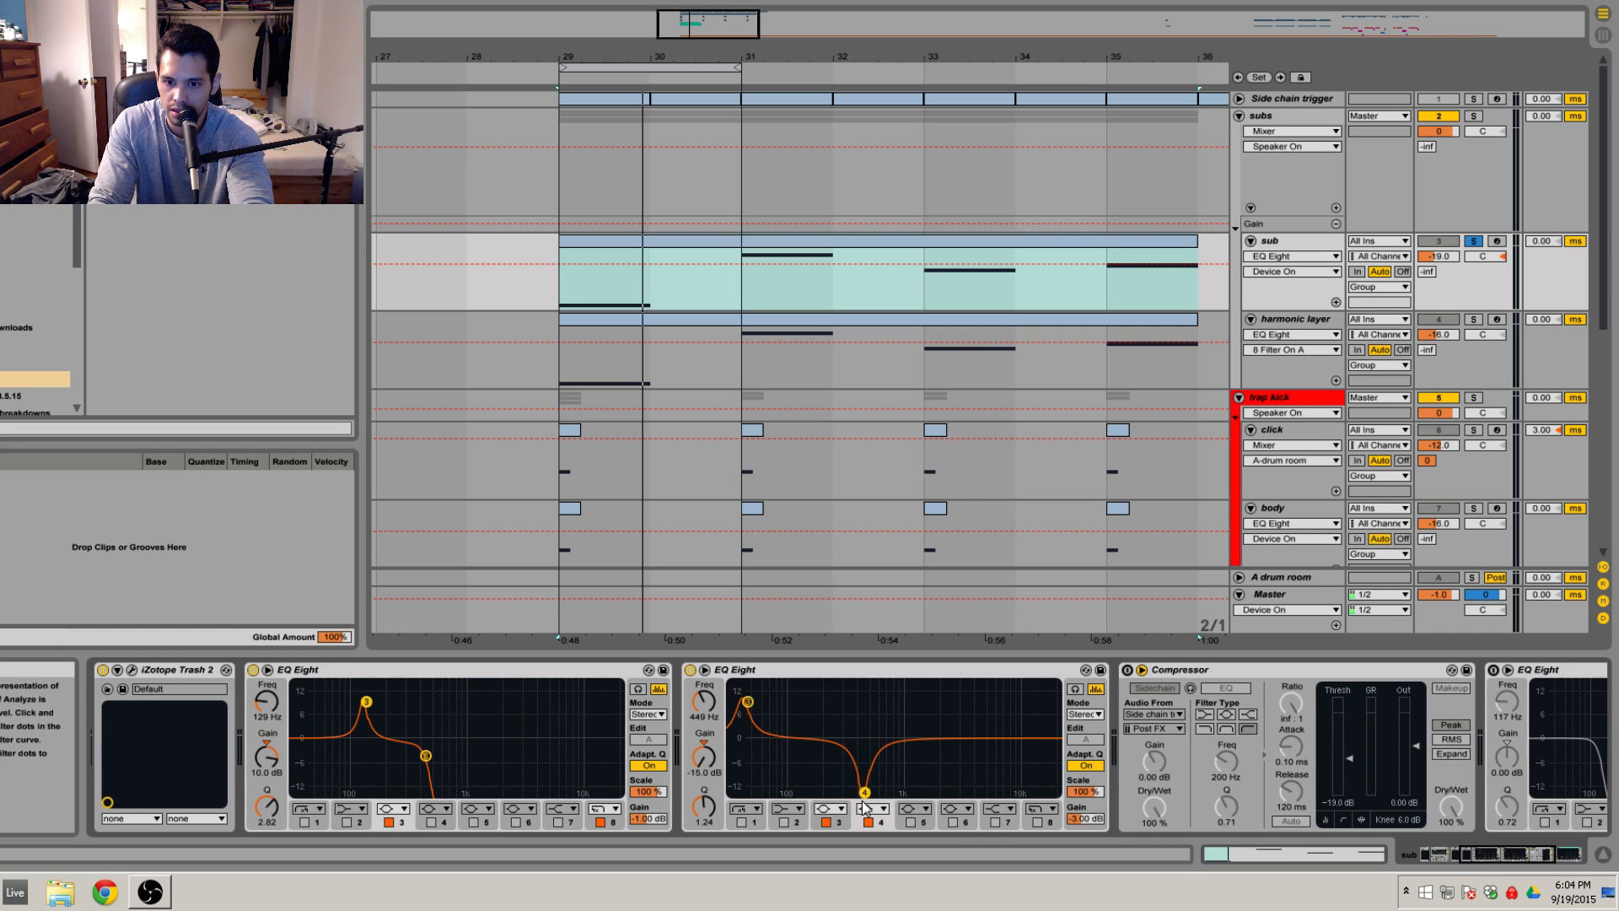
drag(1479, 853, 1493, 854)
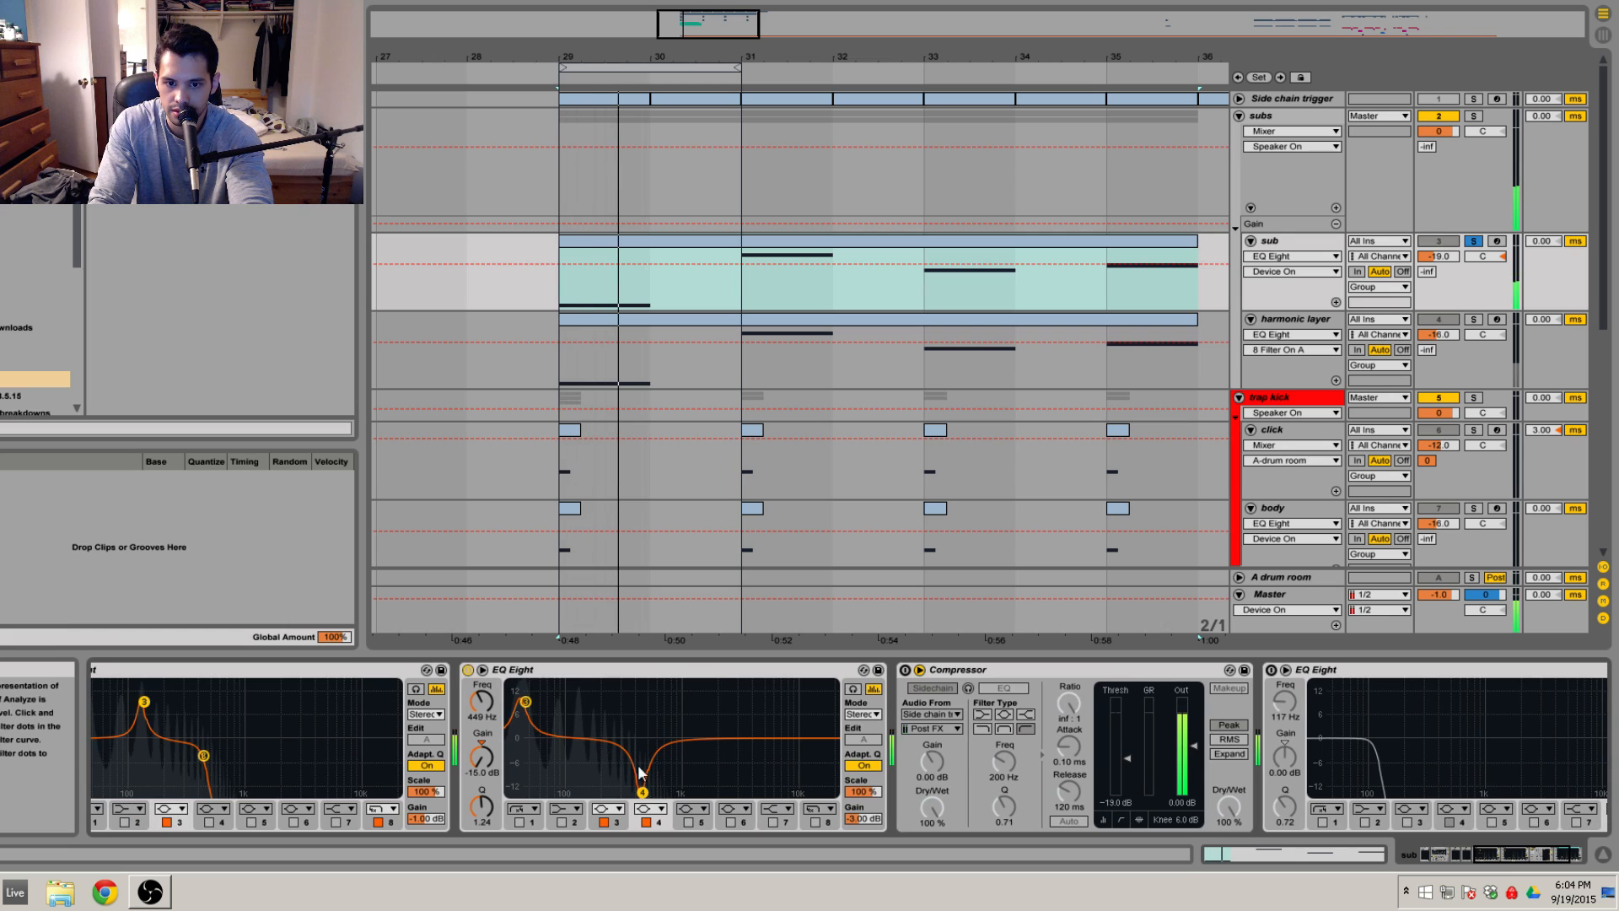
click(645, 822)
click(645, 823)
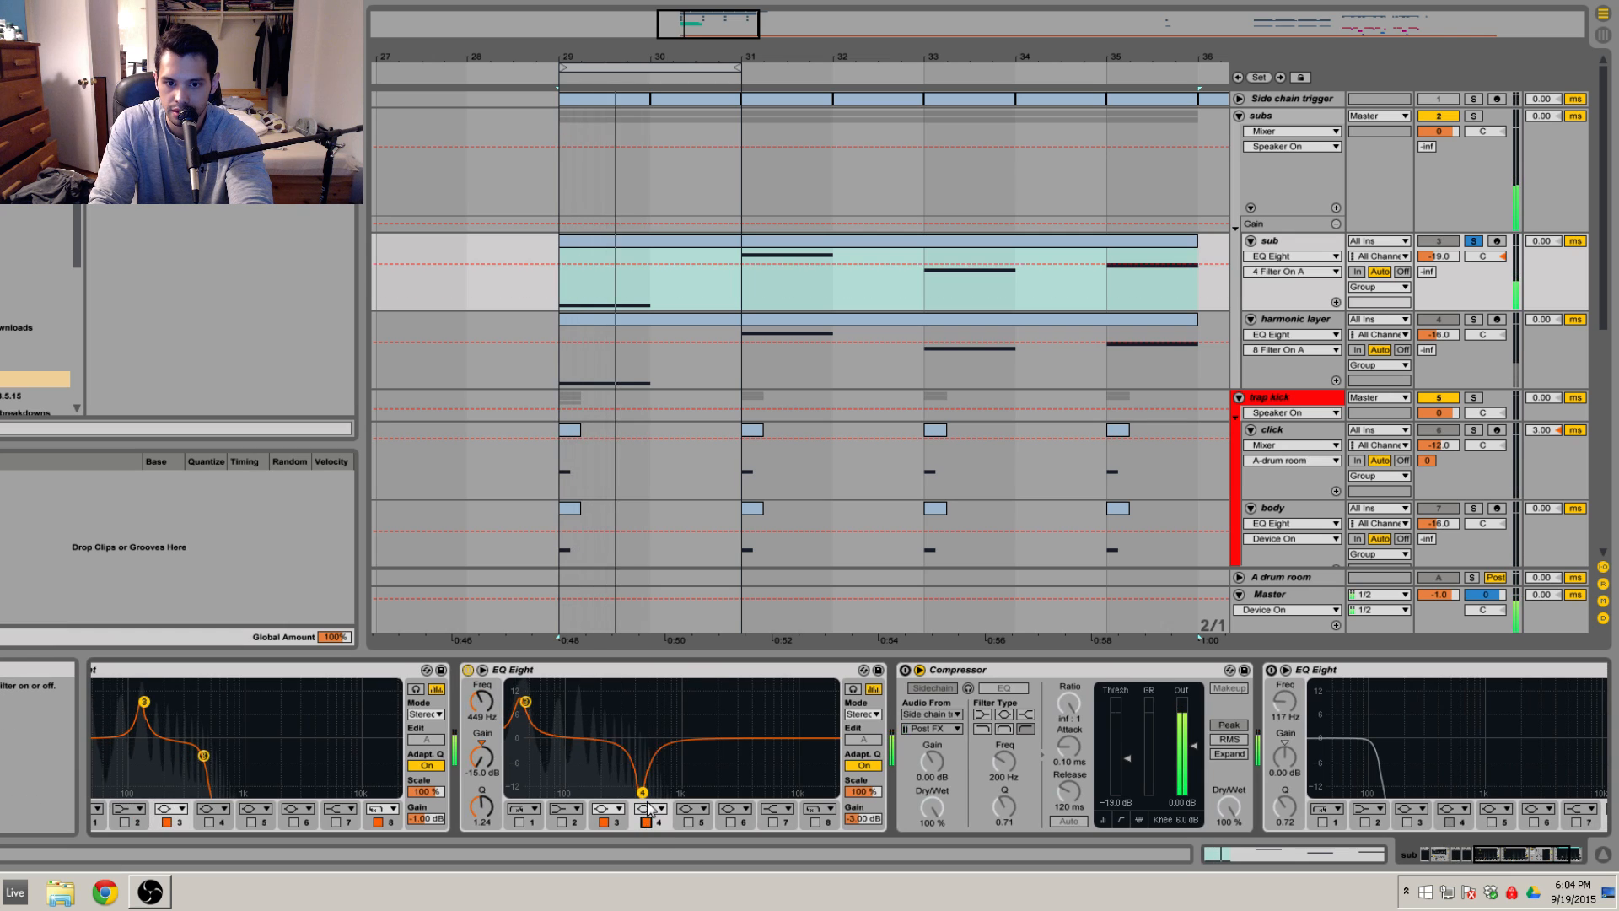
key(space)
Step: Turn on the sidechain Compressor and the final EQ Eight at the end of the sub's device chain
drag(1496, 855, 1512, 859)
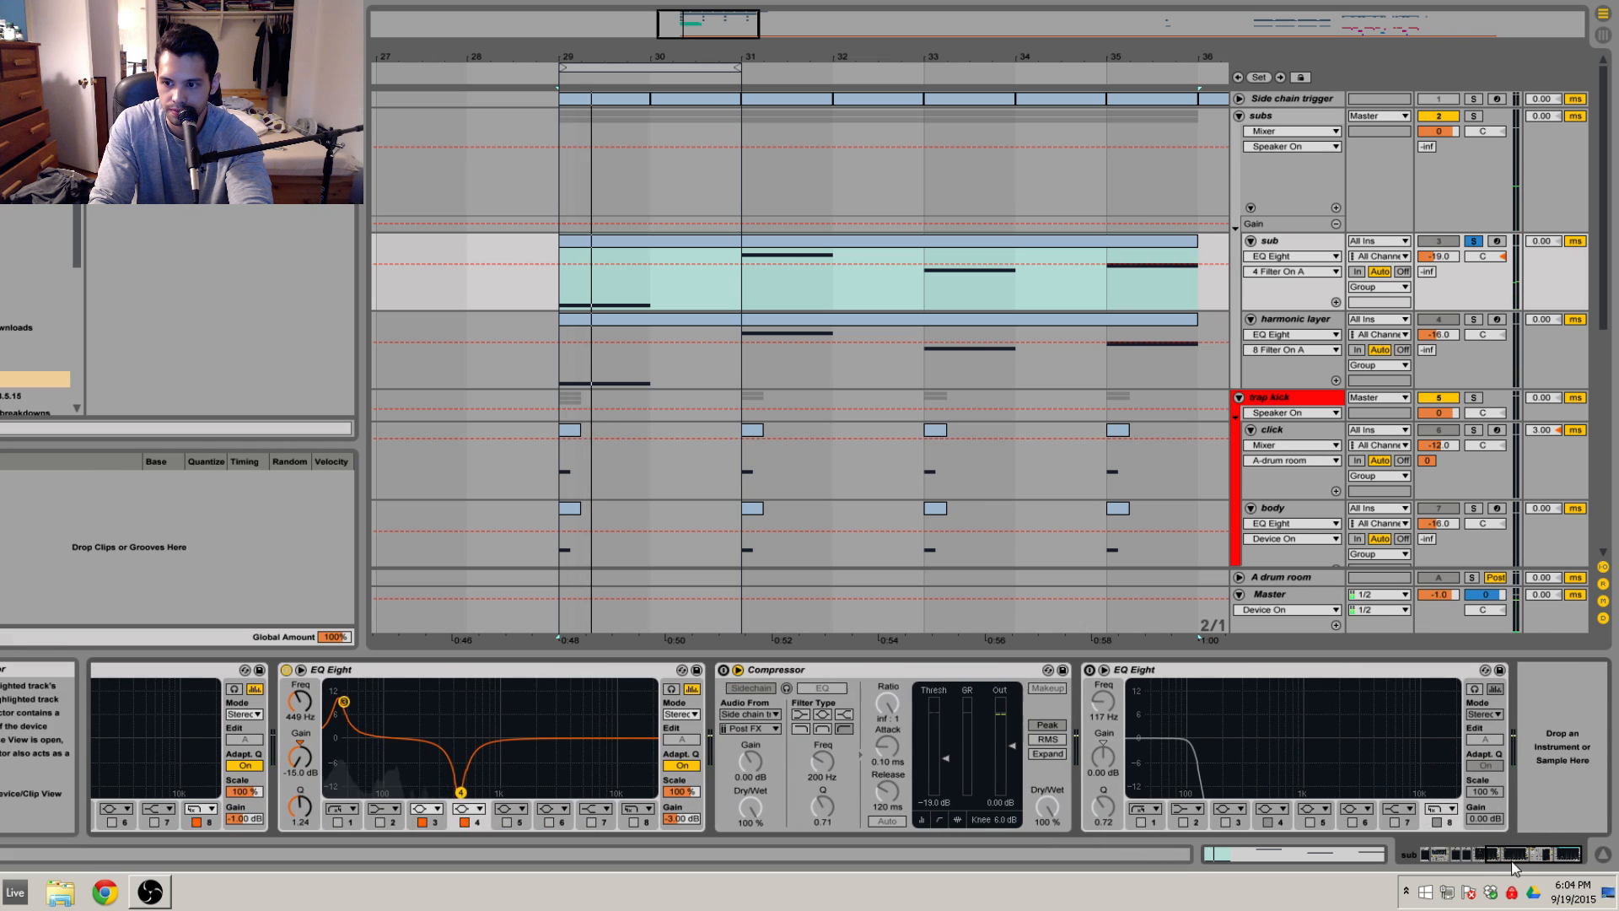
click(723, 670)
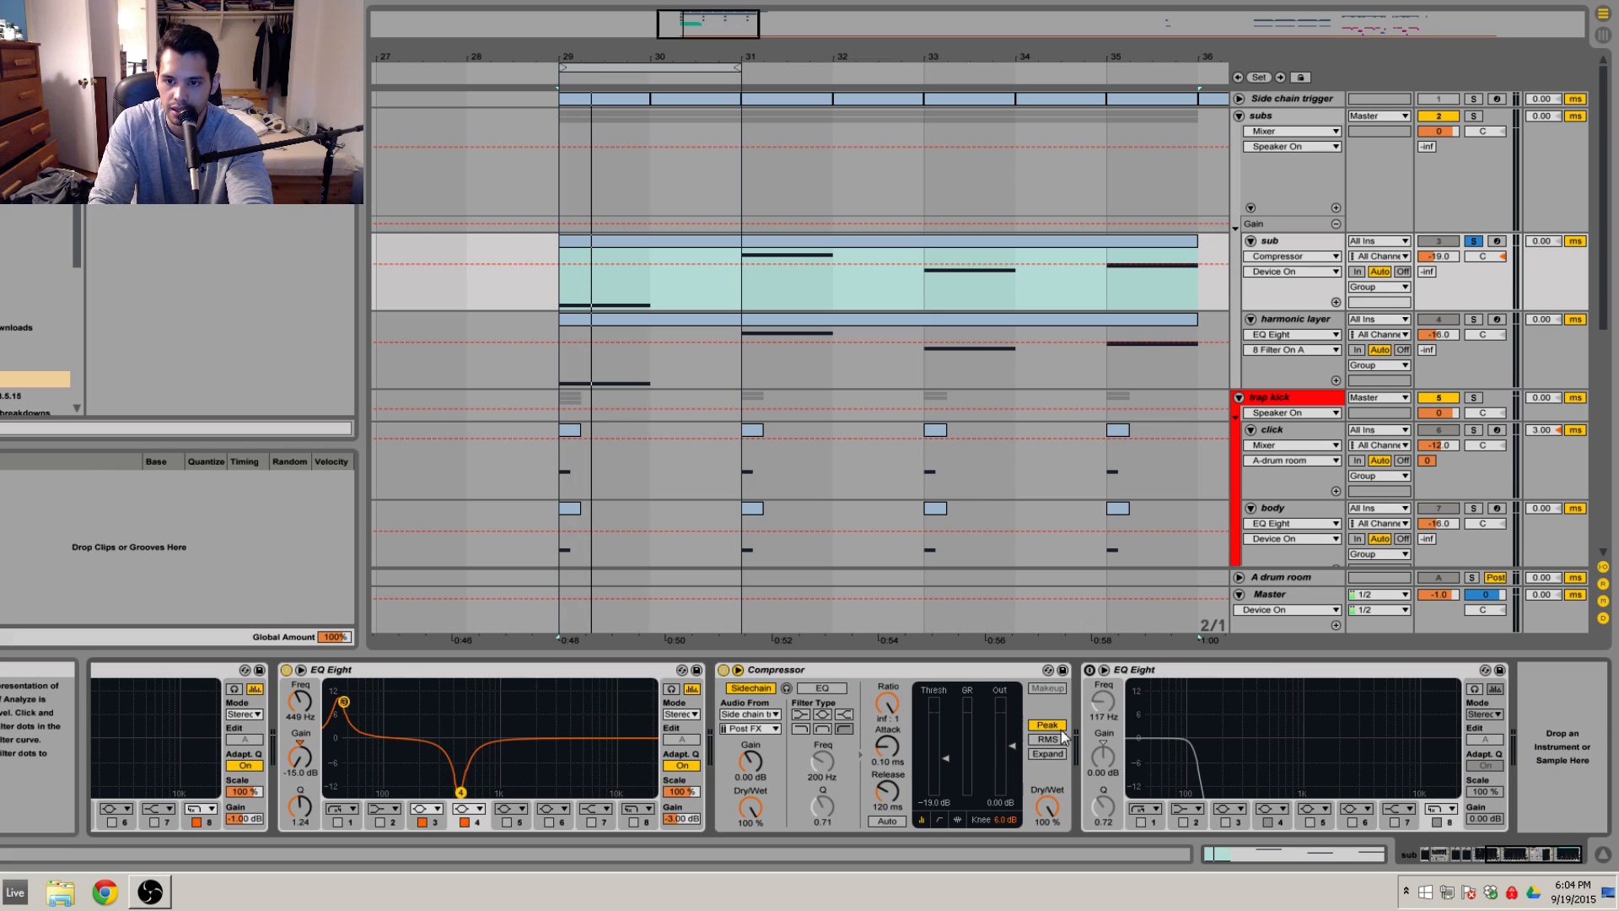
click(1089, 670)
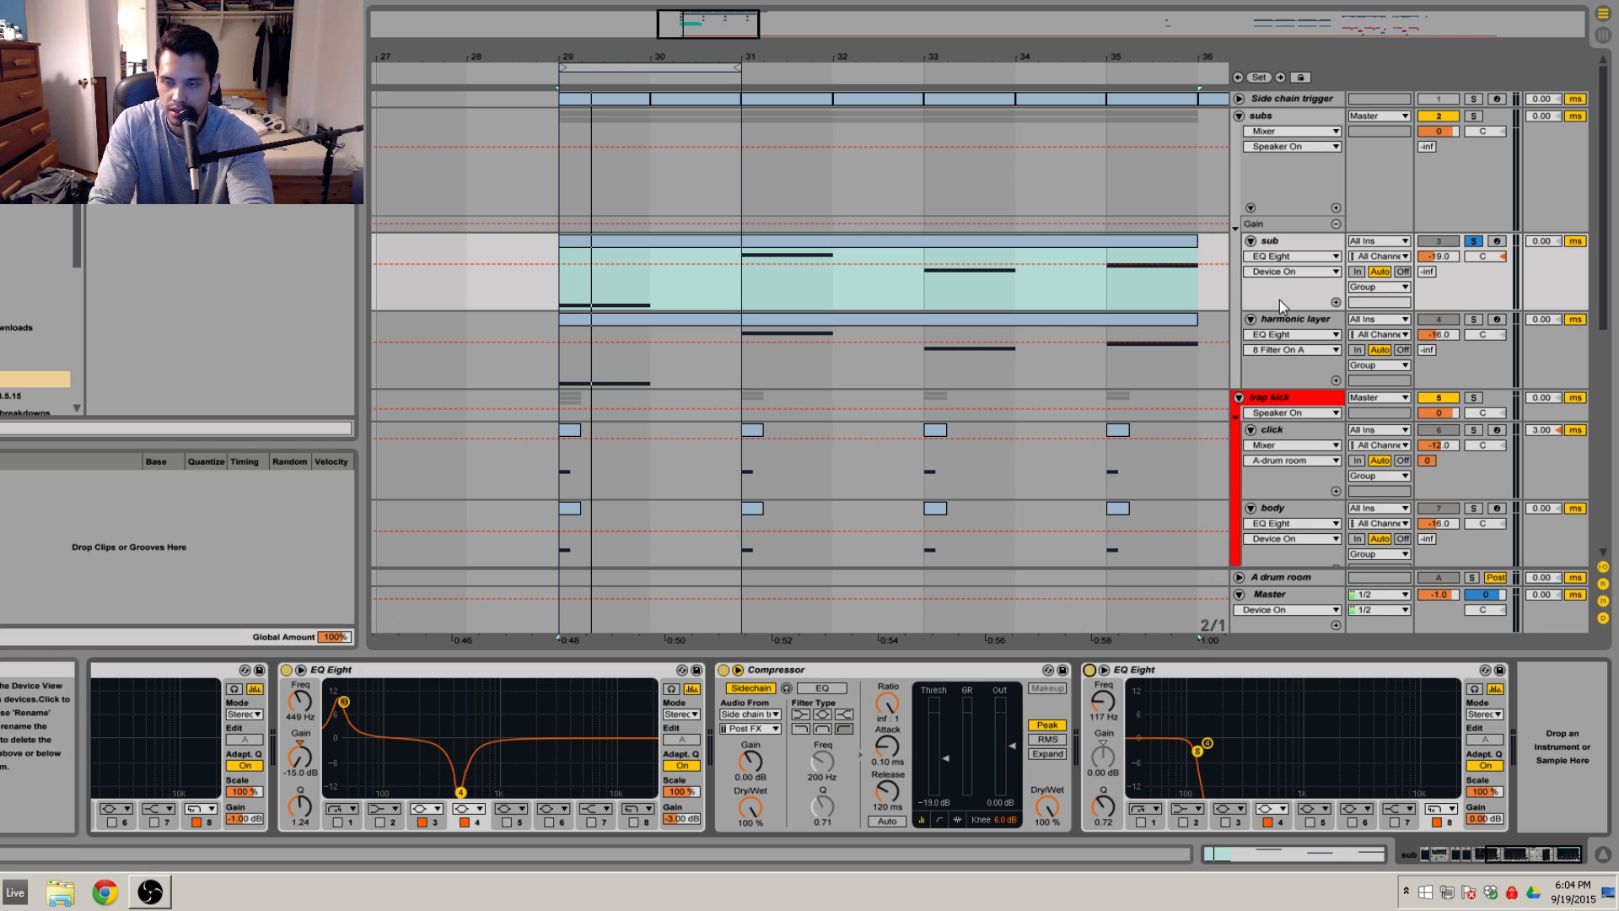
click(1498, 857)
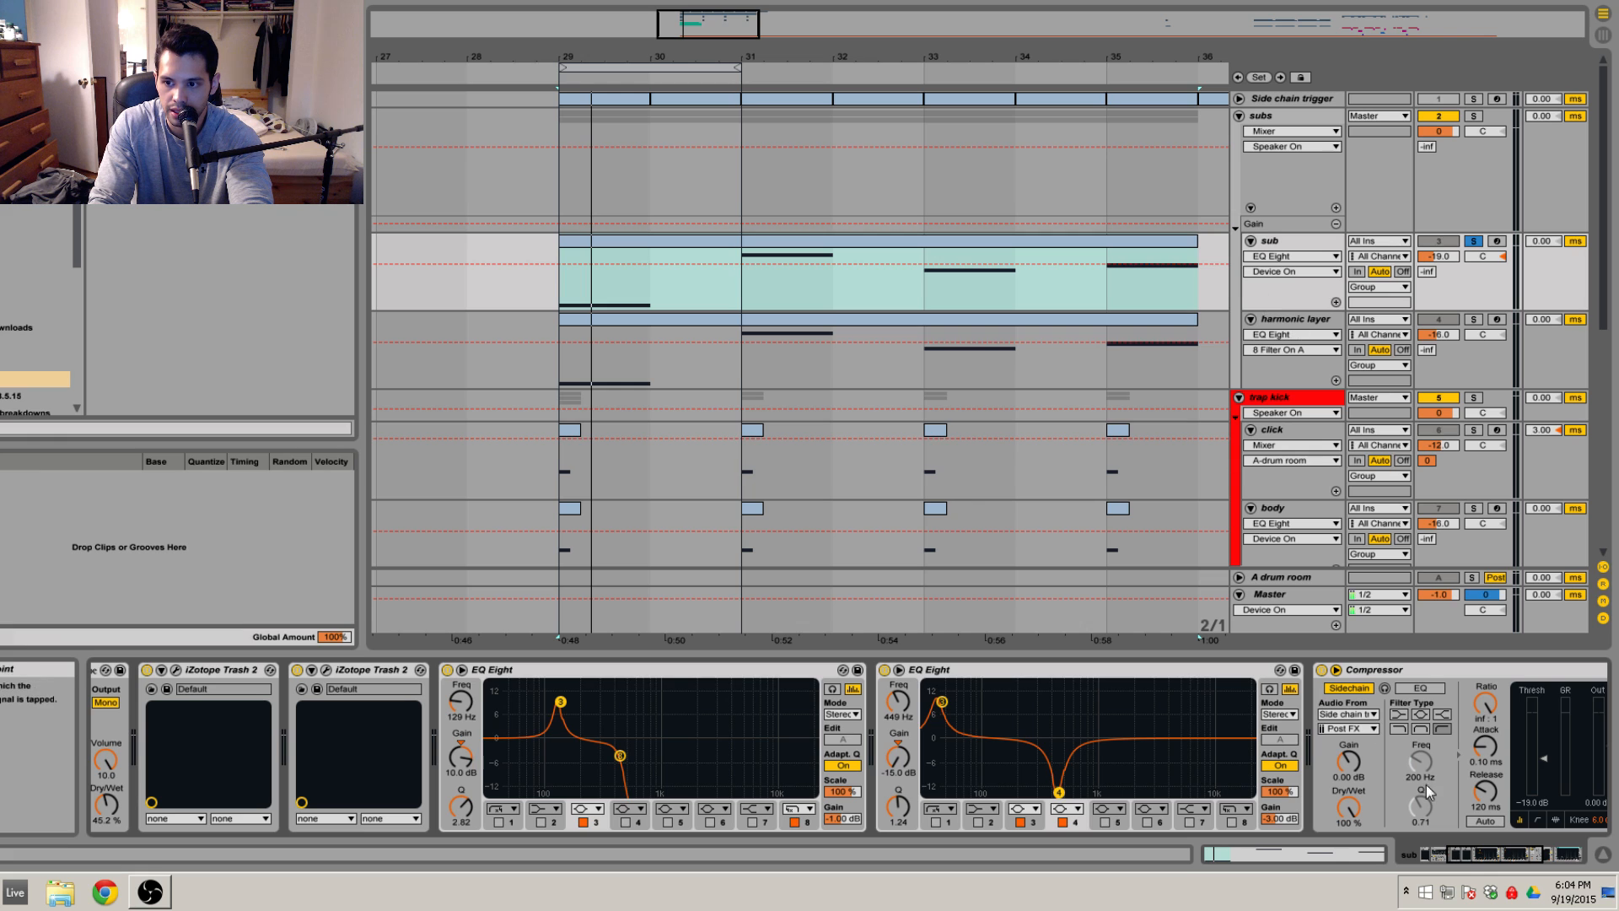
click(1478, 858)
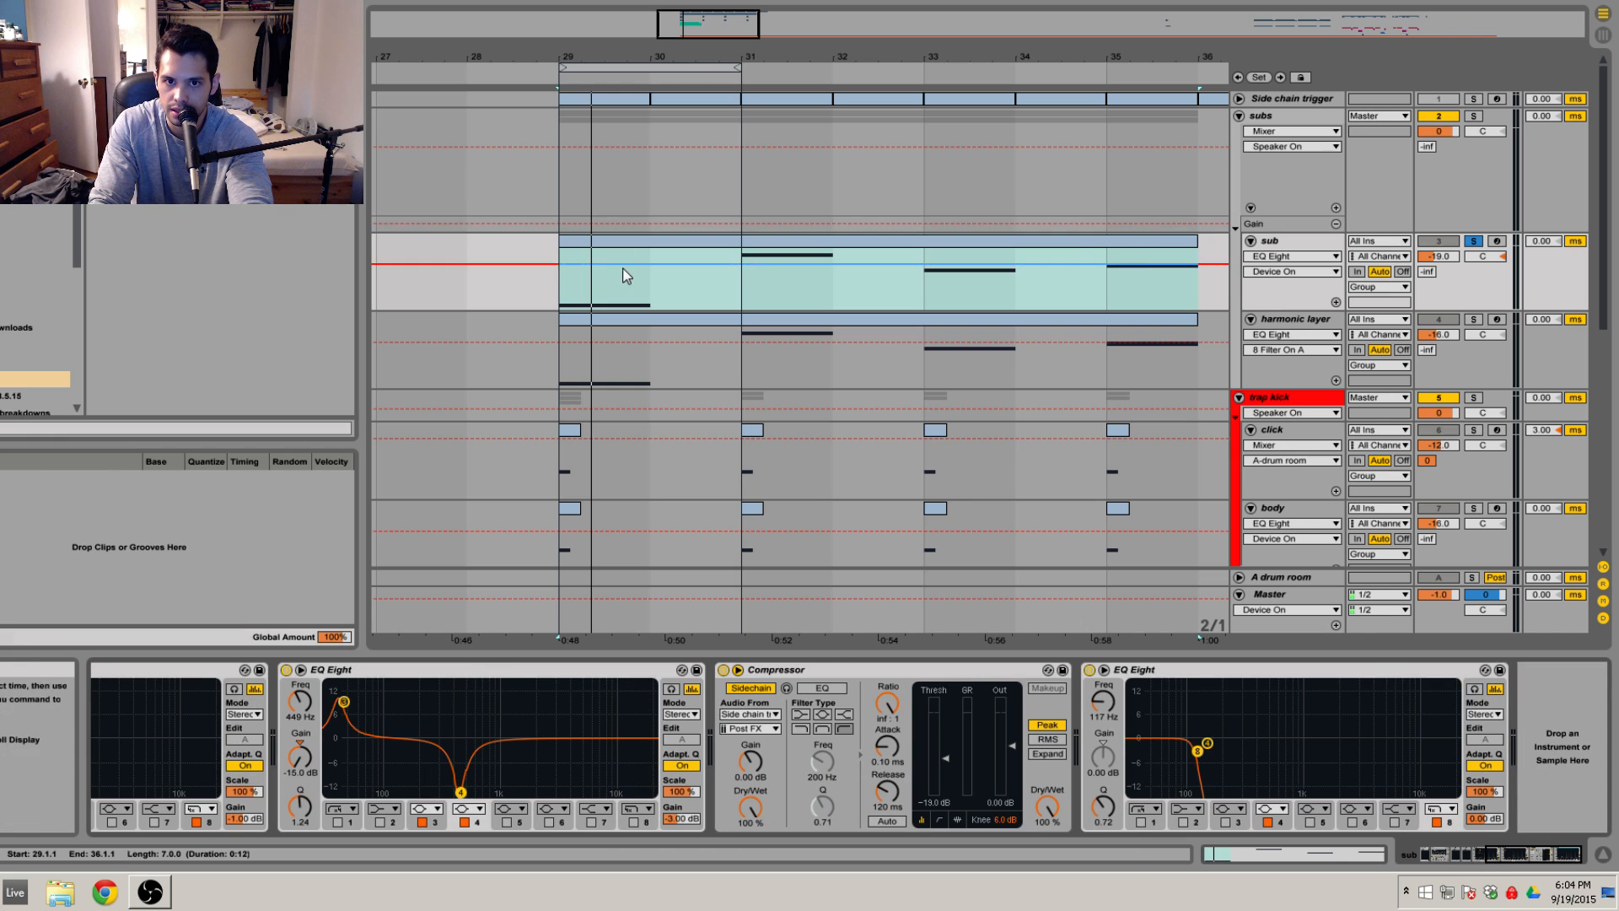
Step: Listen to the soloed sub with its full device chain active, then clear the solo and select the track
key(space)
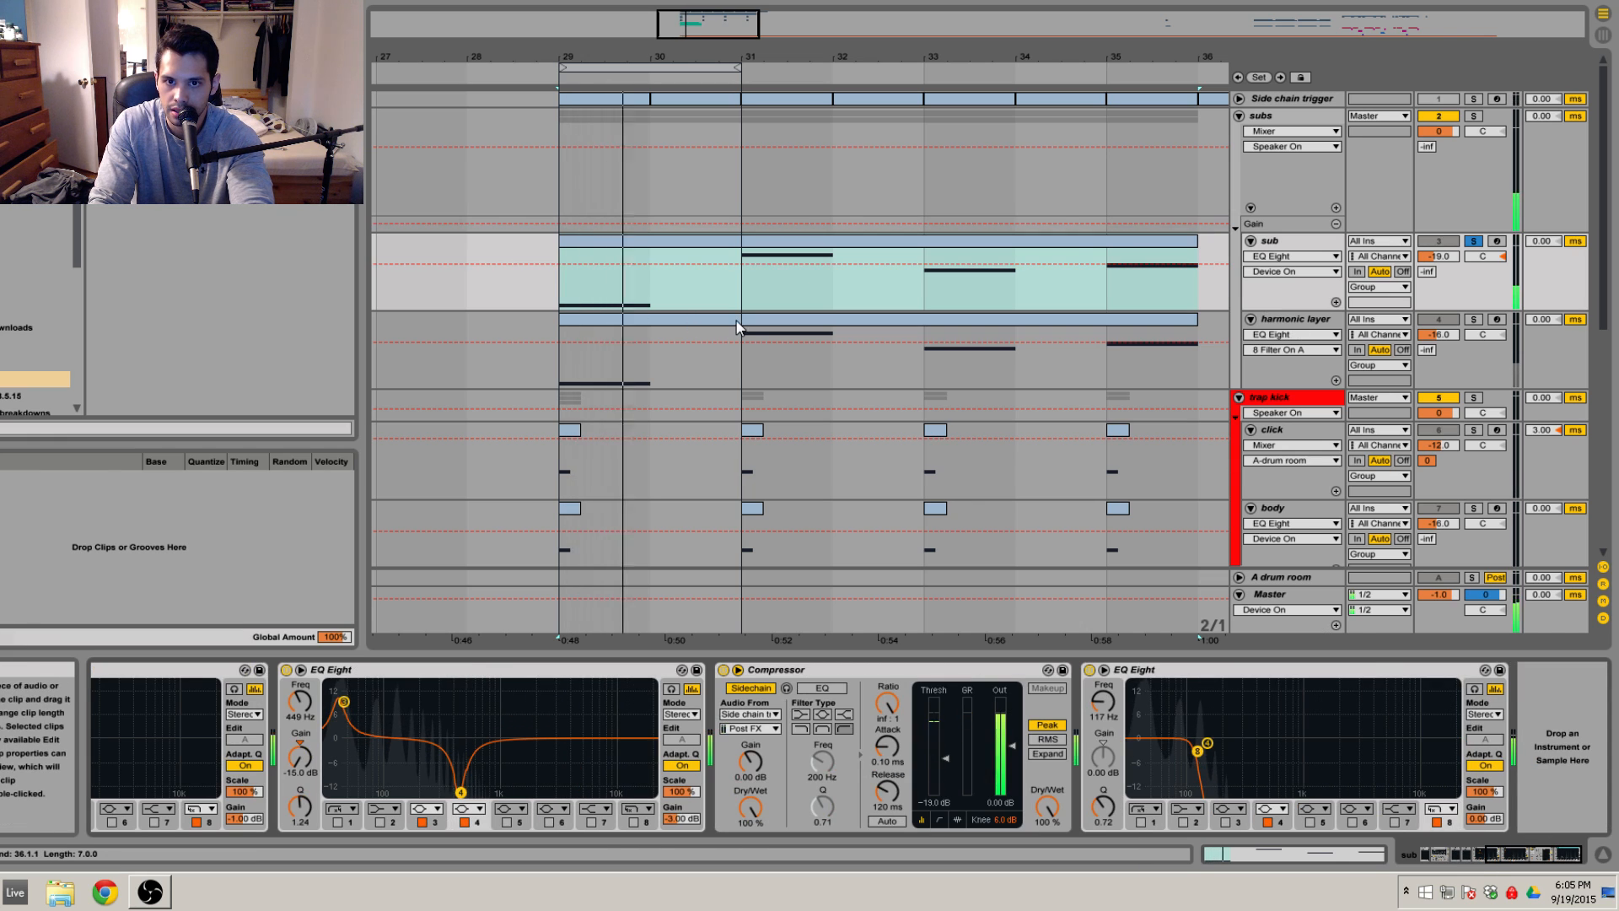
key(space)
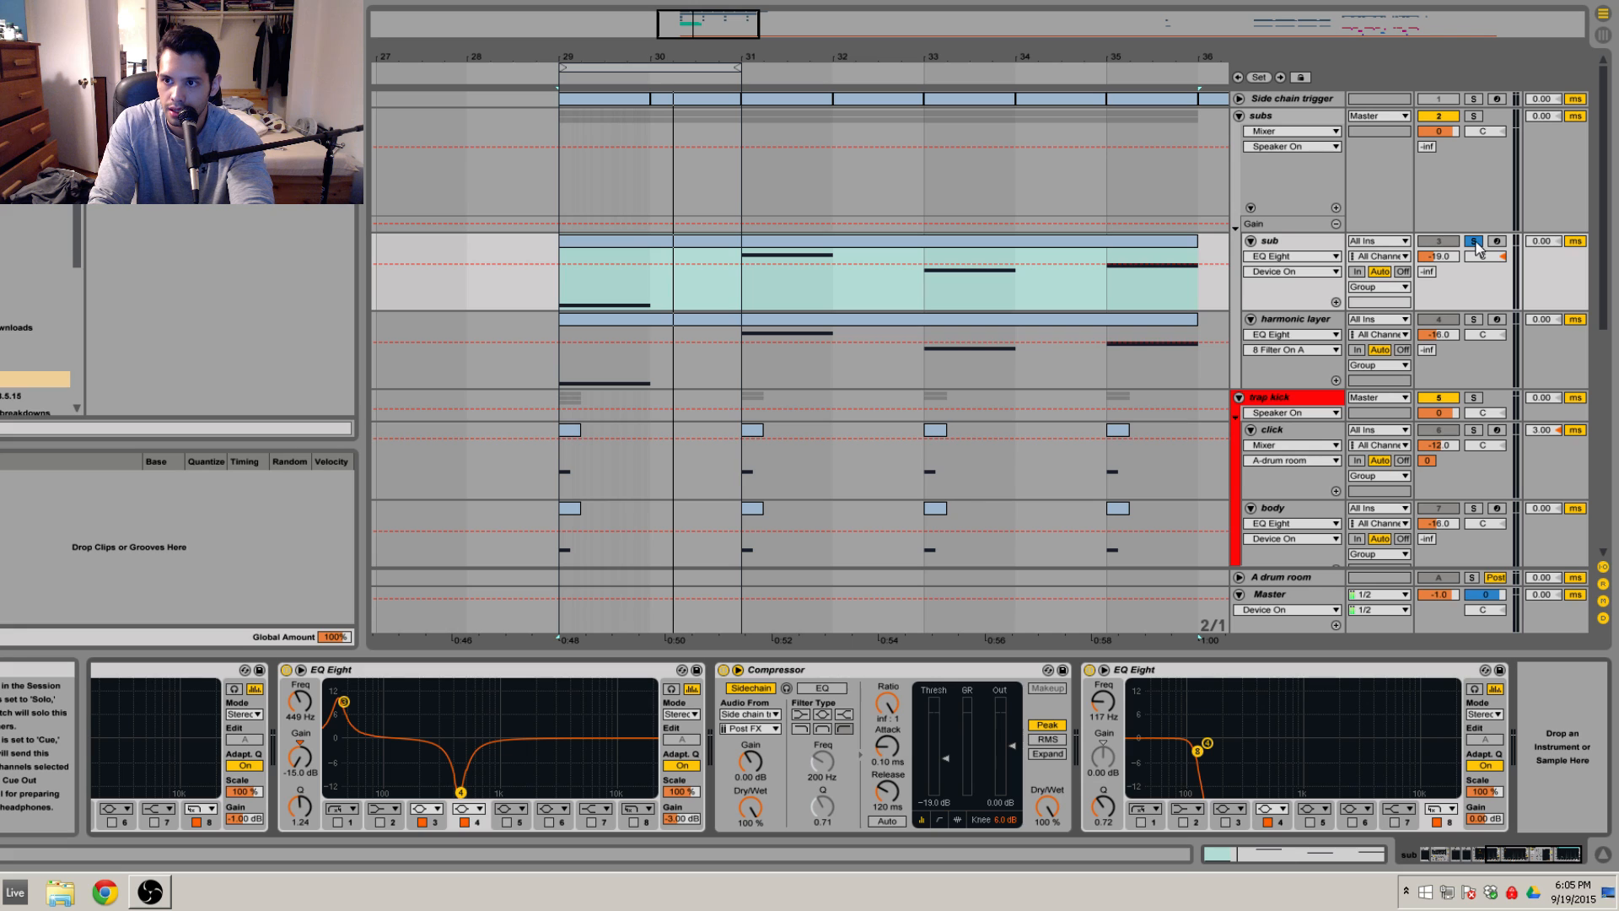
click(1276, 245)
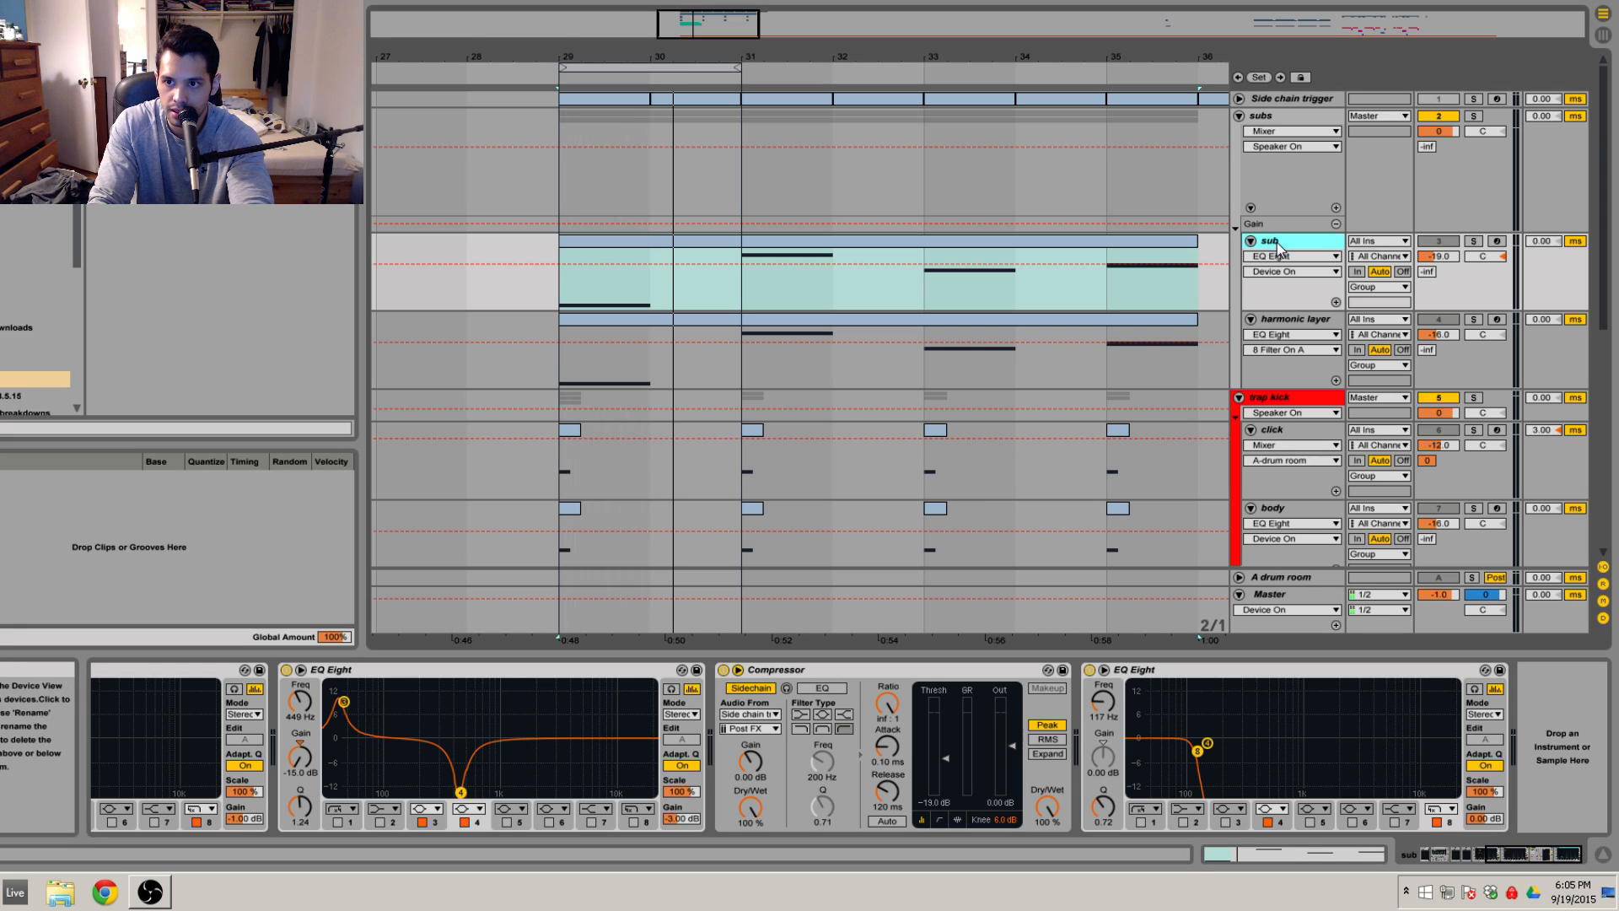
Step: Solo the harmonic layer track, view the end of its device chain and play it
click(1300, 319)
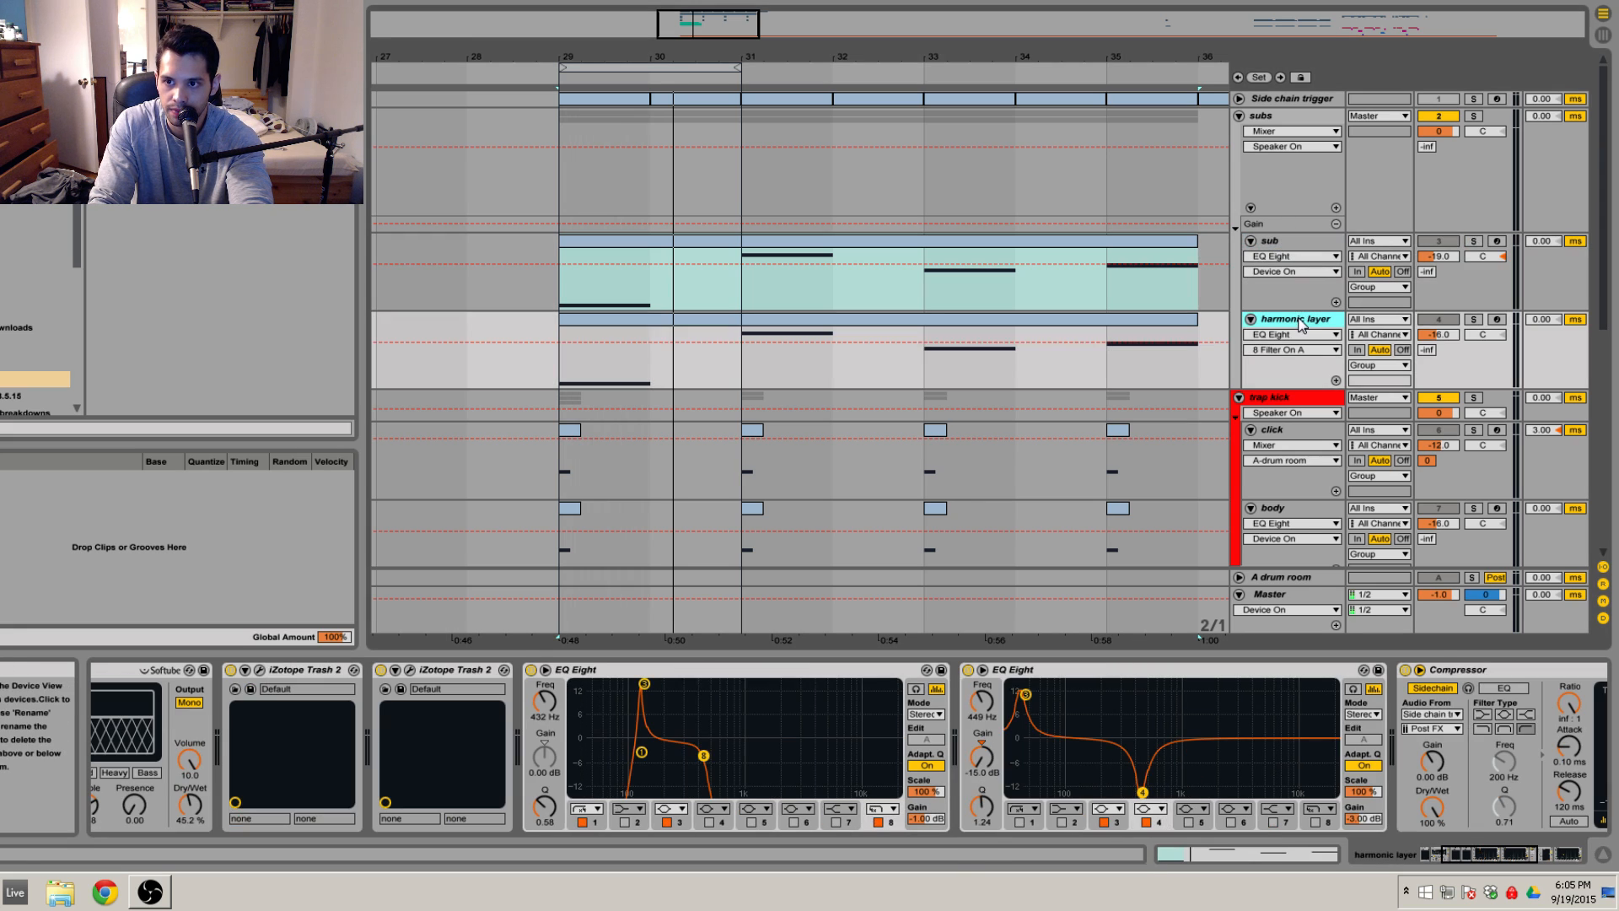
click(1473, 319)
scroll(1167, 788, left, 4)
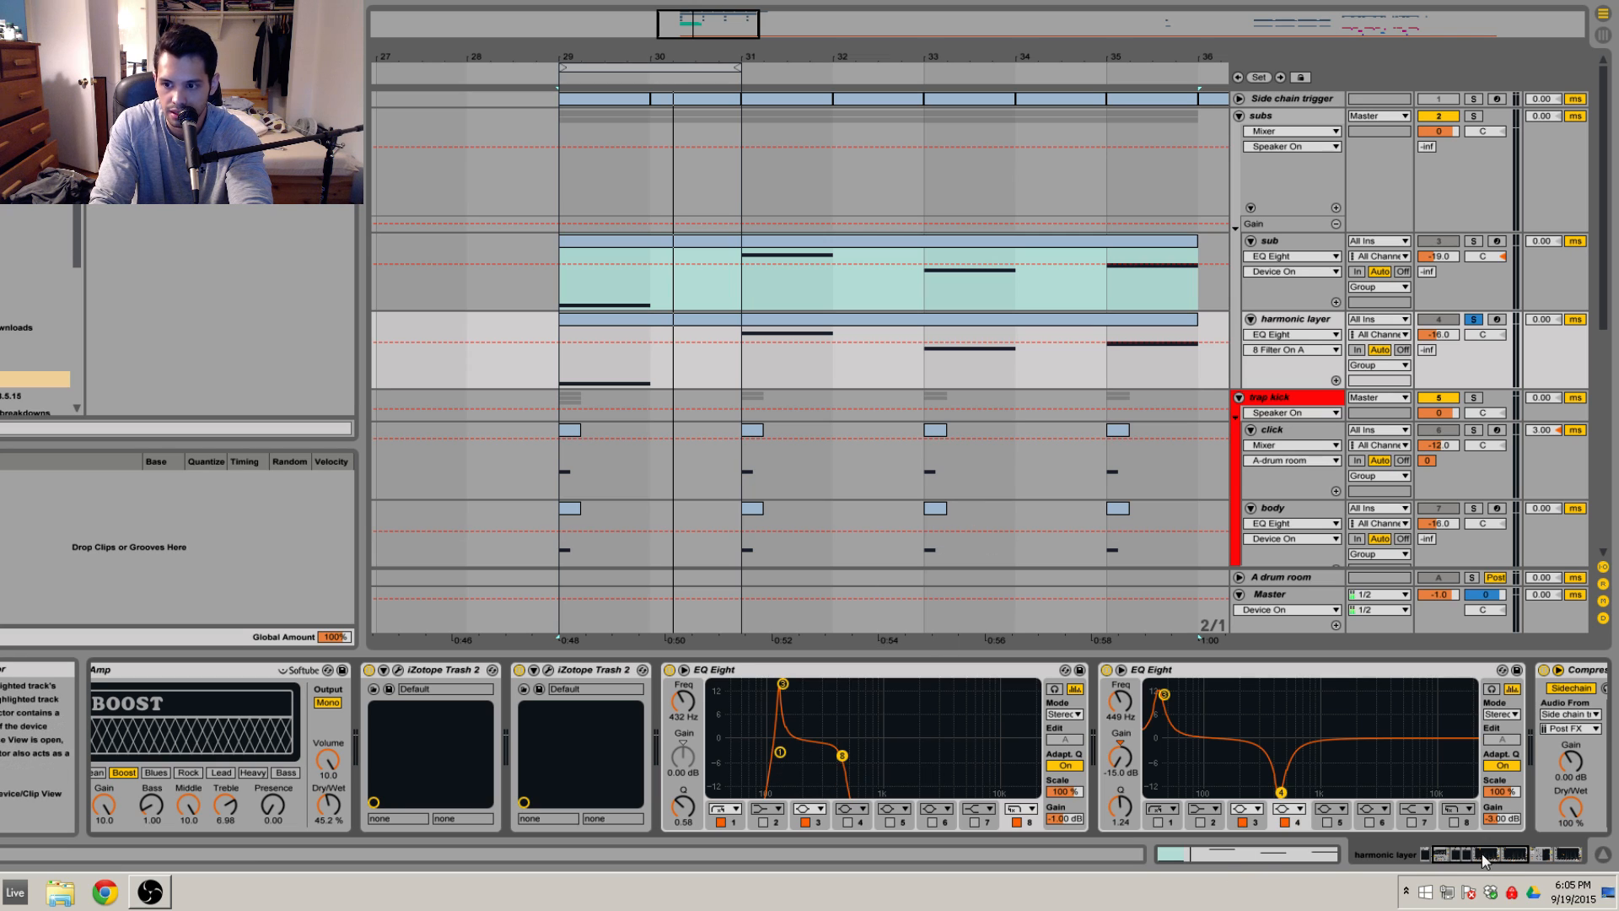
drag(1470, 850, 1513, 853)
key(space)
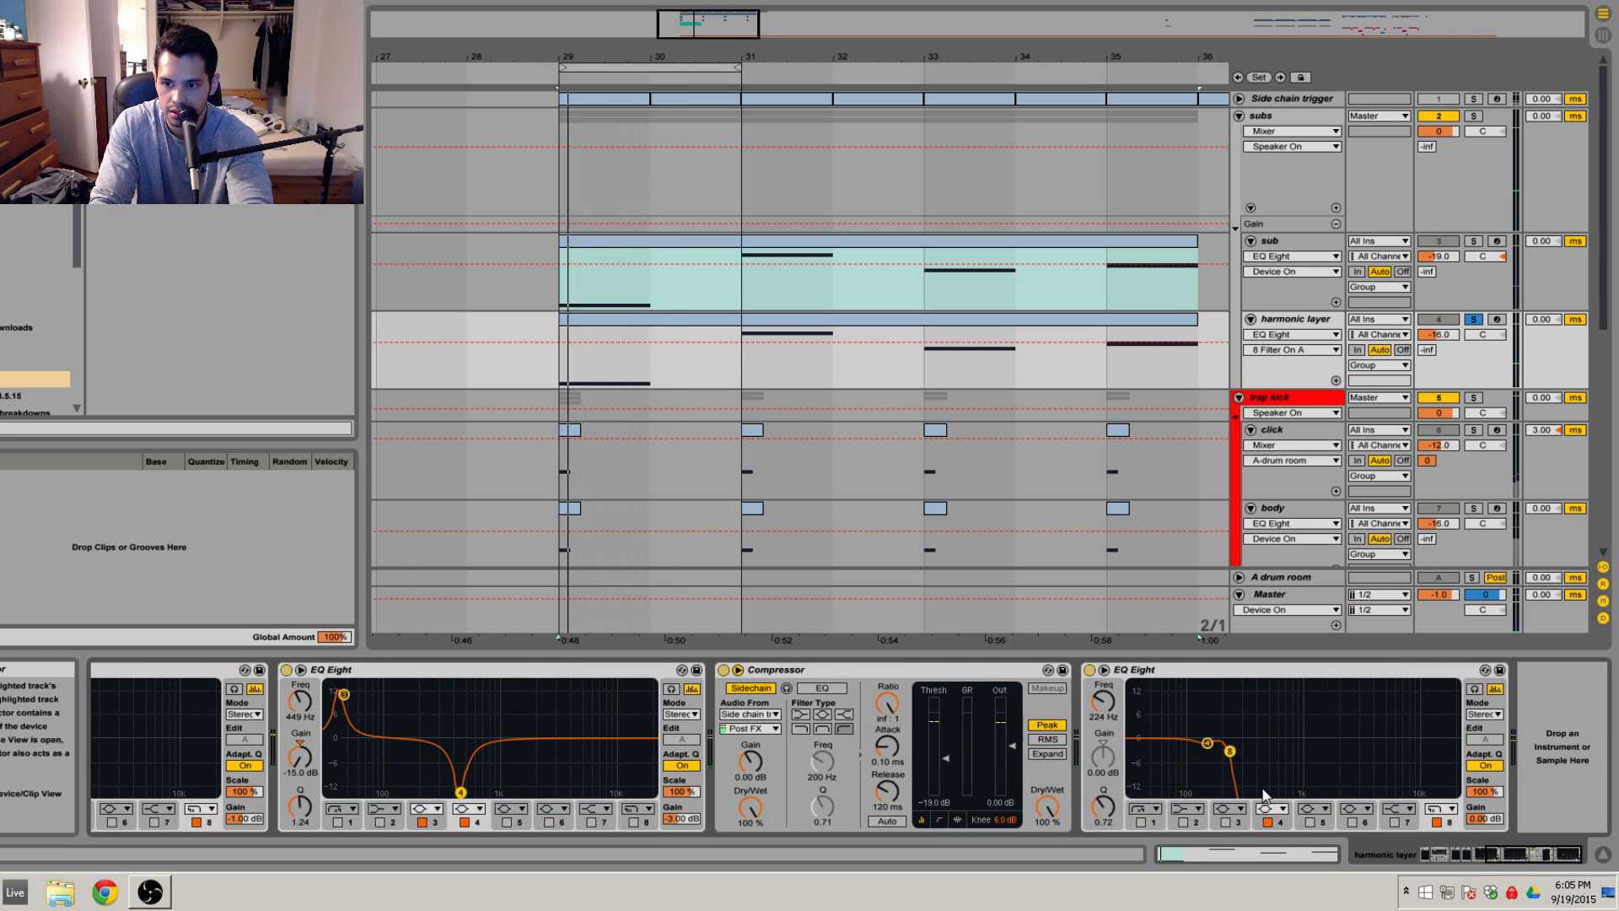
key(space)
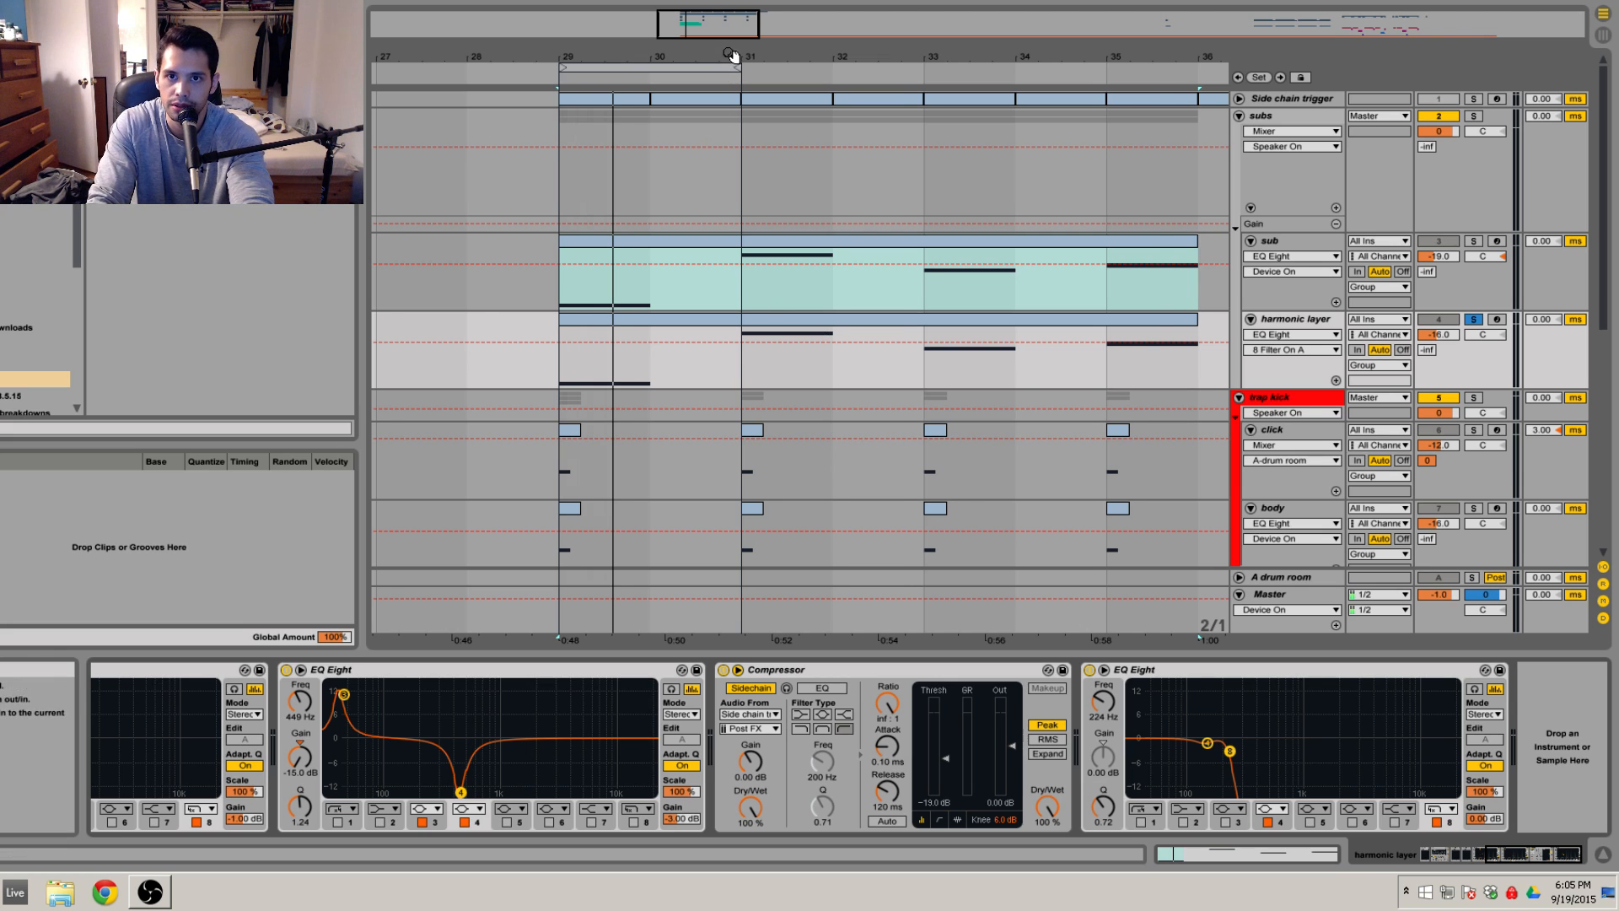
Step: Solo the subs group and play the sub and harmonic layer together
drag(737, 57, 737, 49)
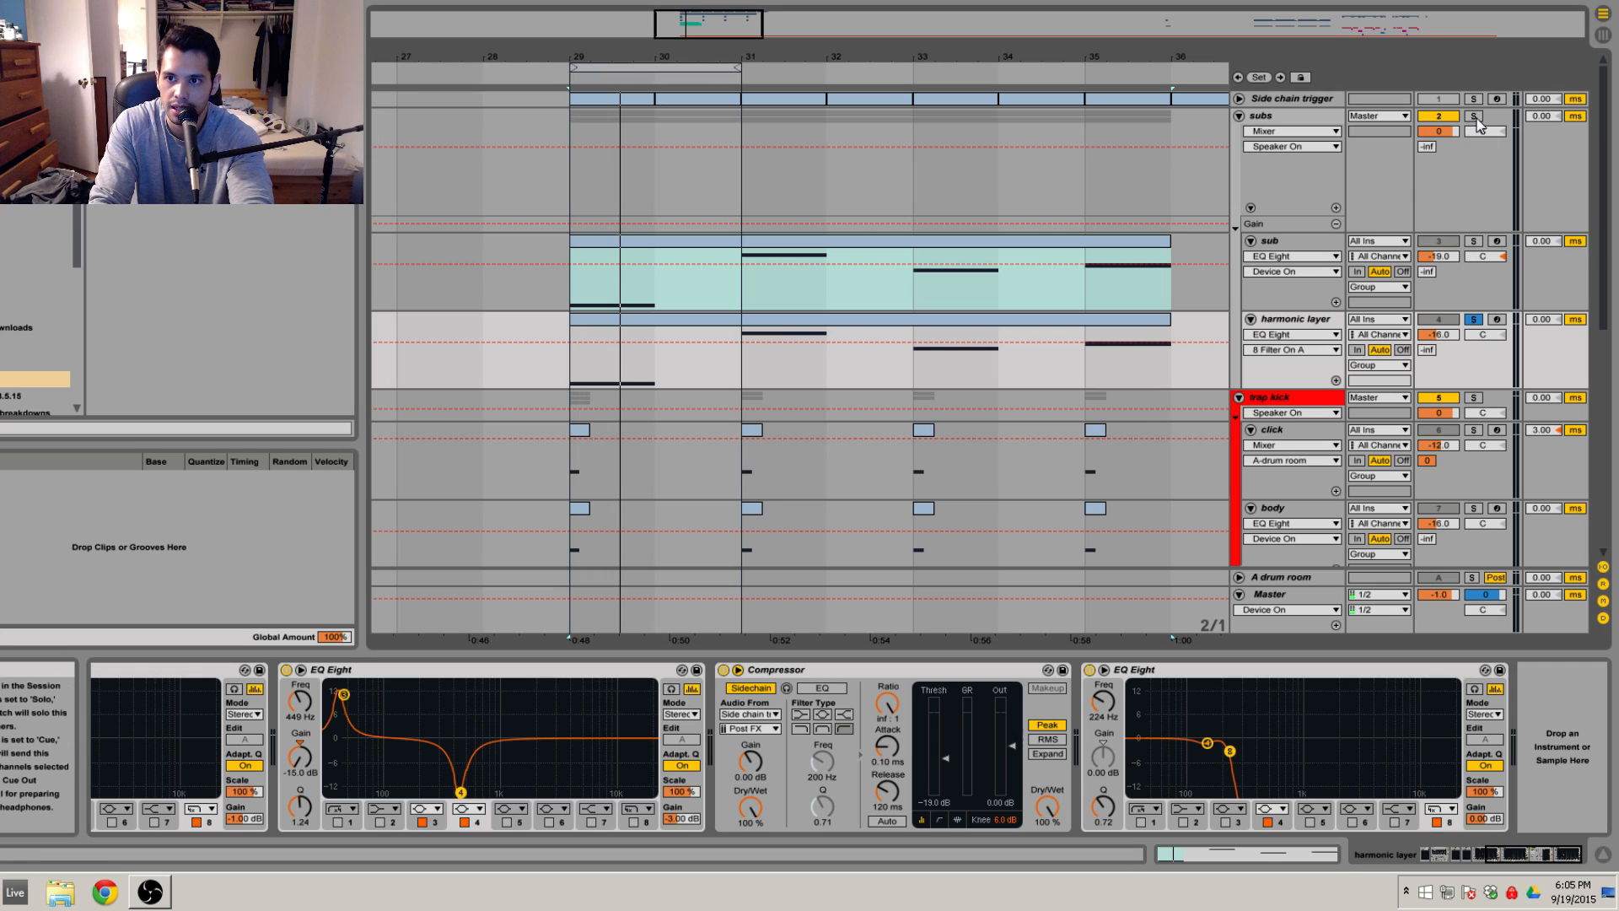
click(1475, 119)
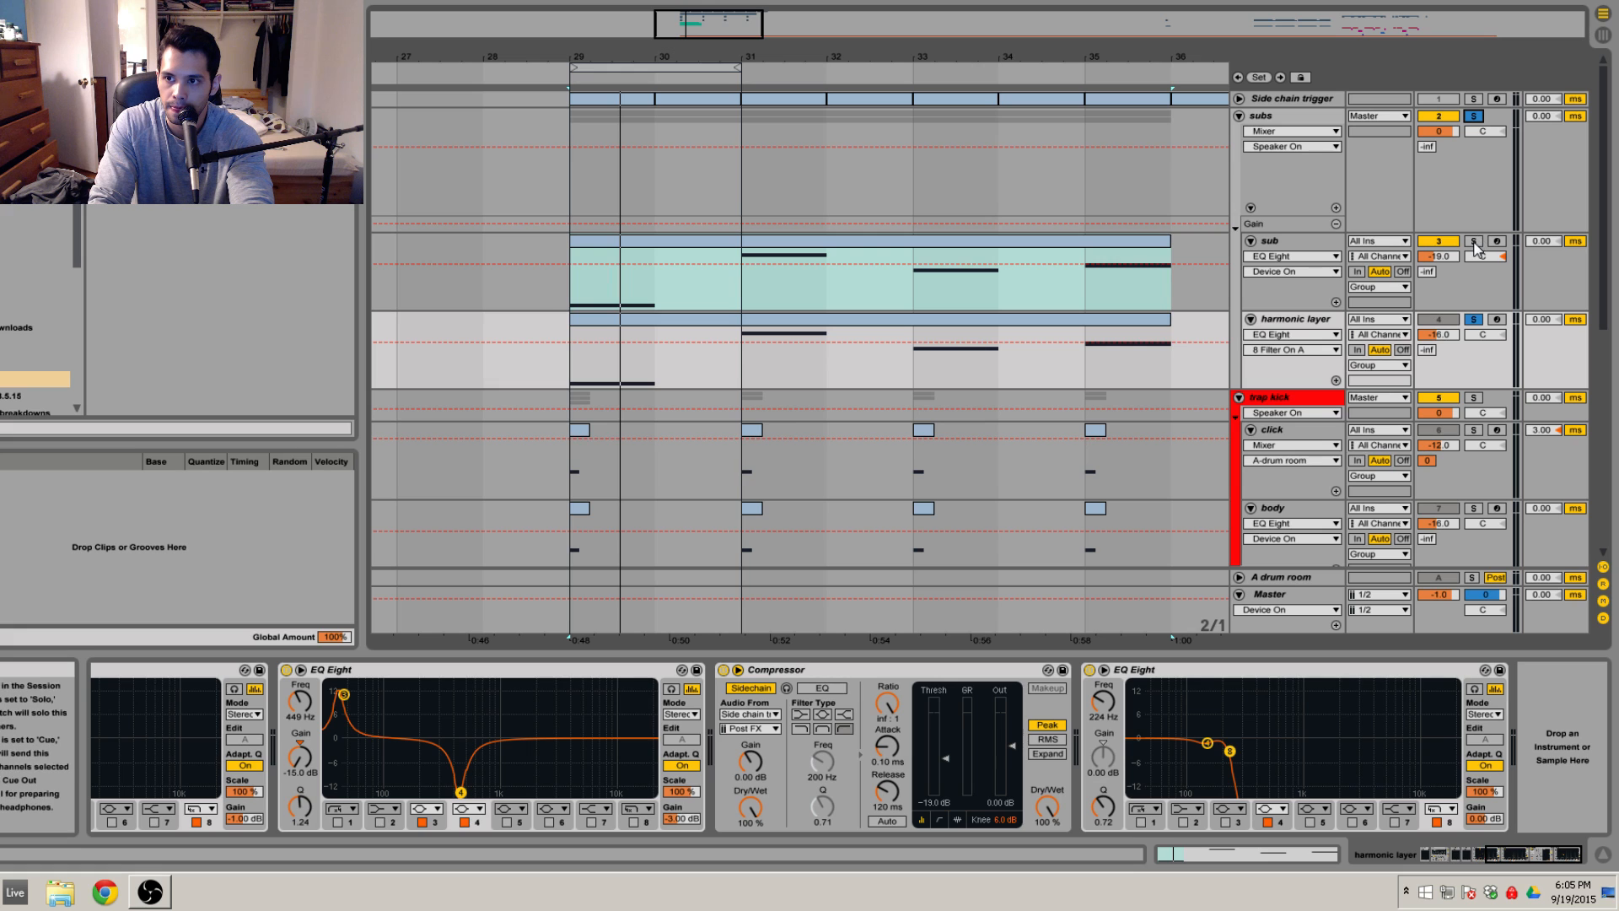
key(space)
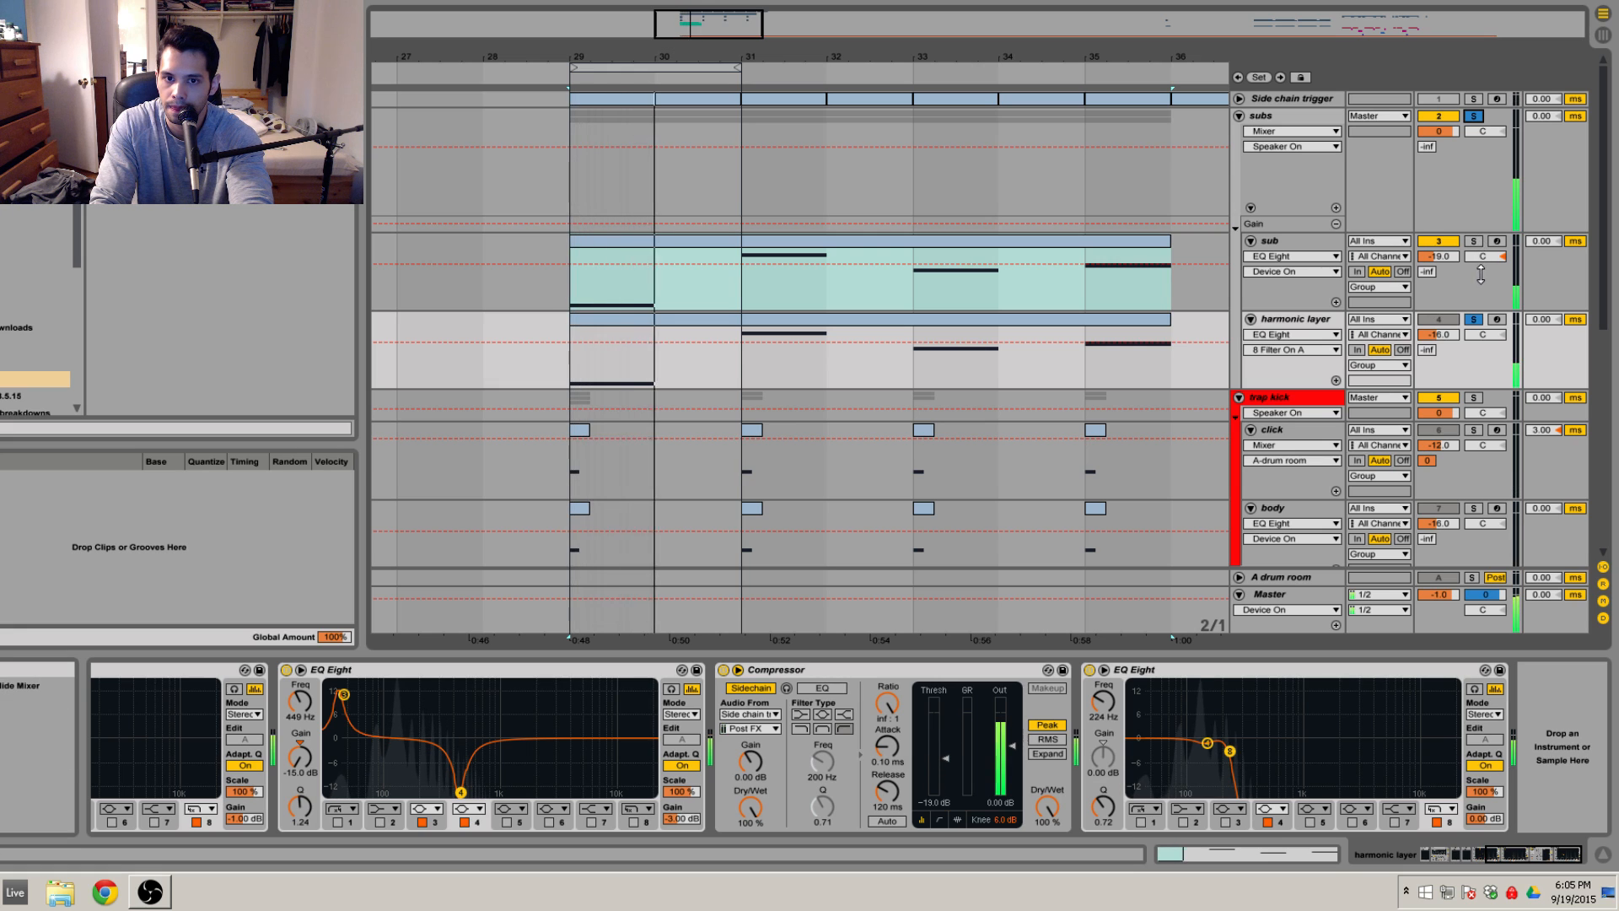
key(space)
key(space)
key(space)
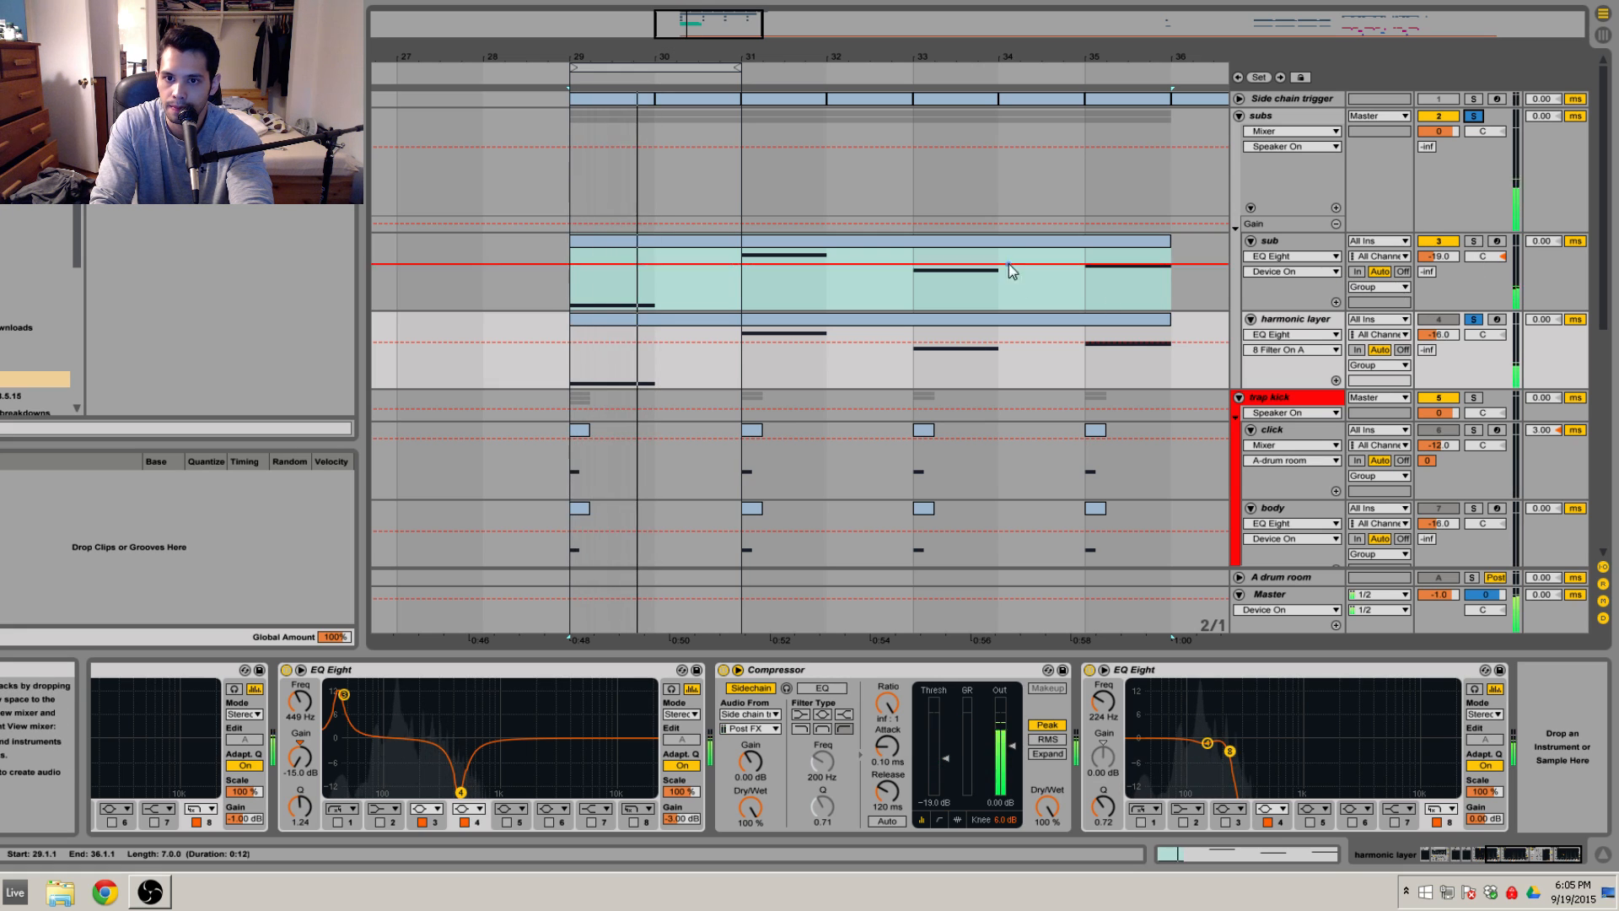
Step: Play the subs from the notes at bars 31, 33 and 35, and clear the harmonic layer's solo
click(737, 372)
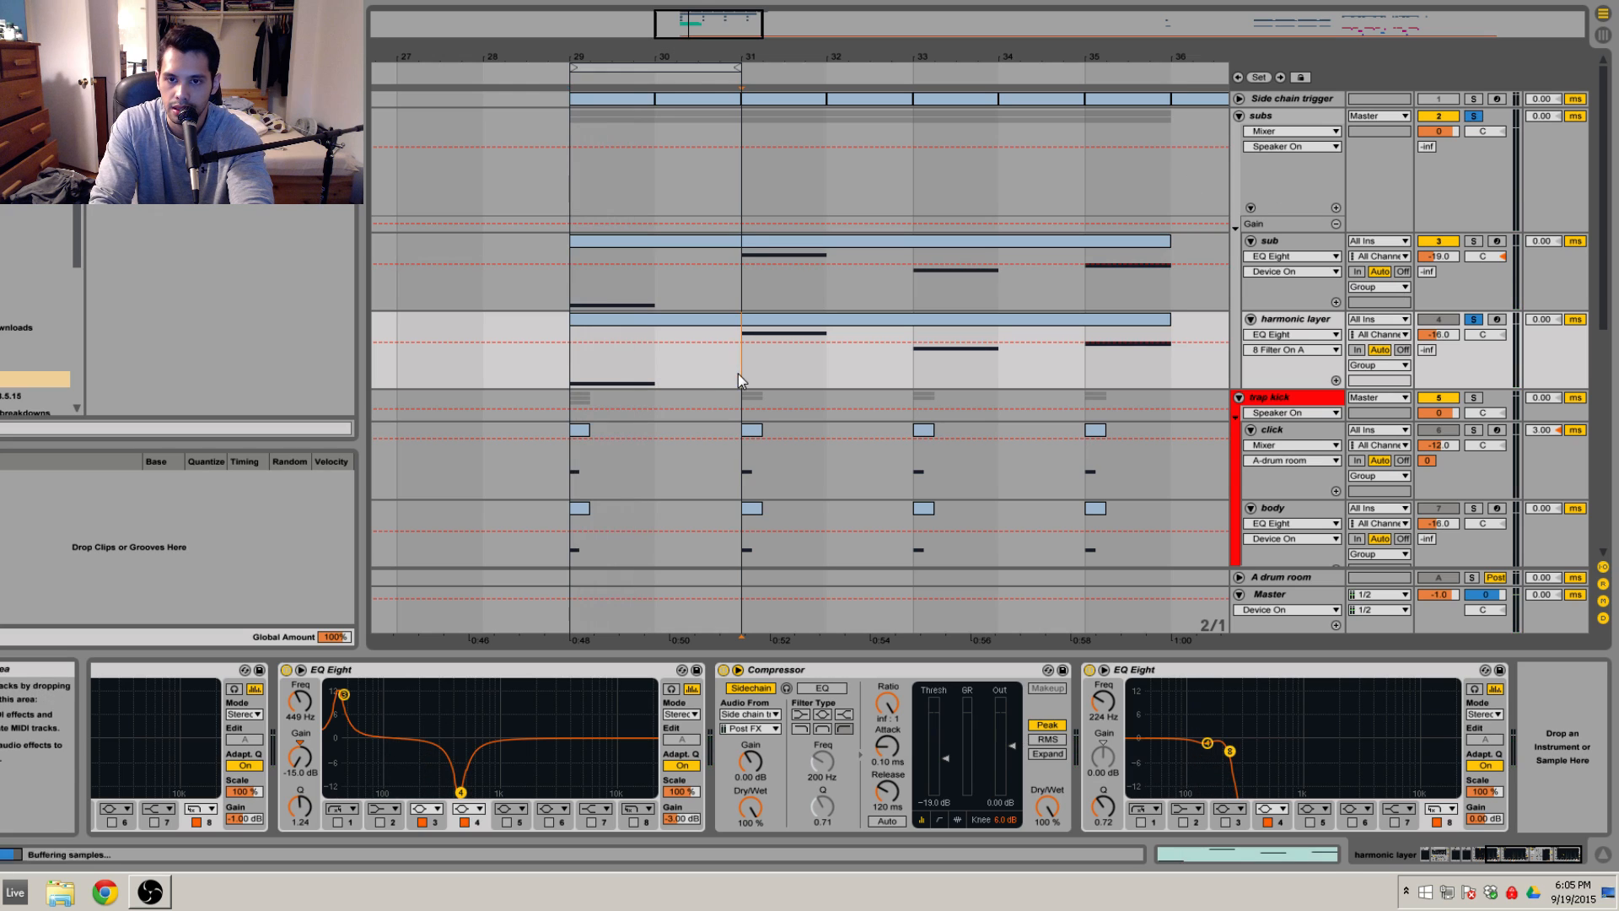
key(space)
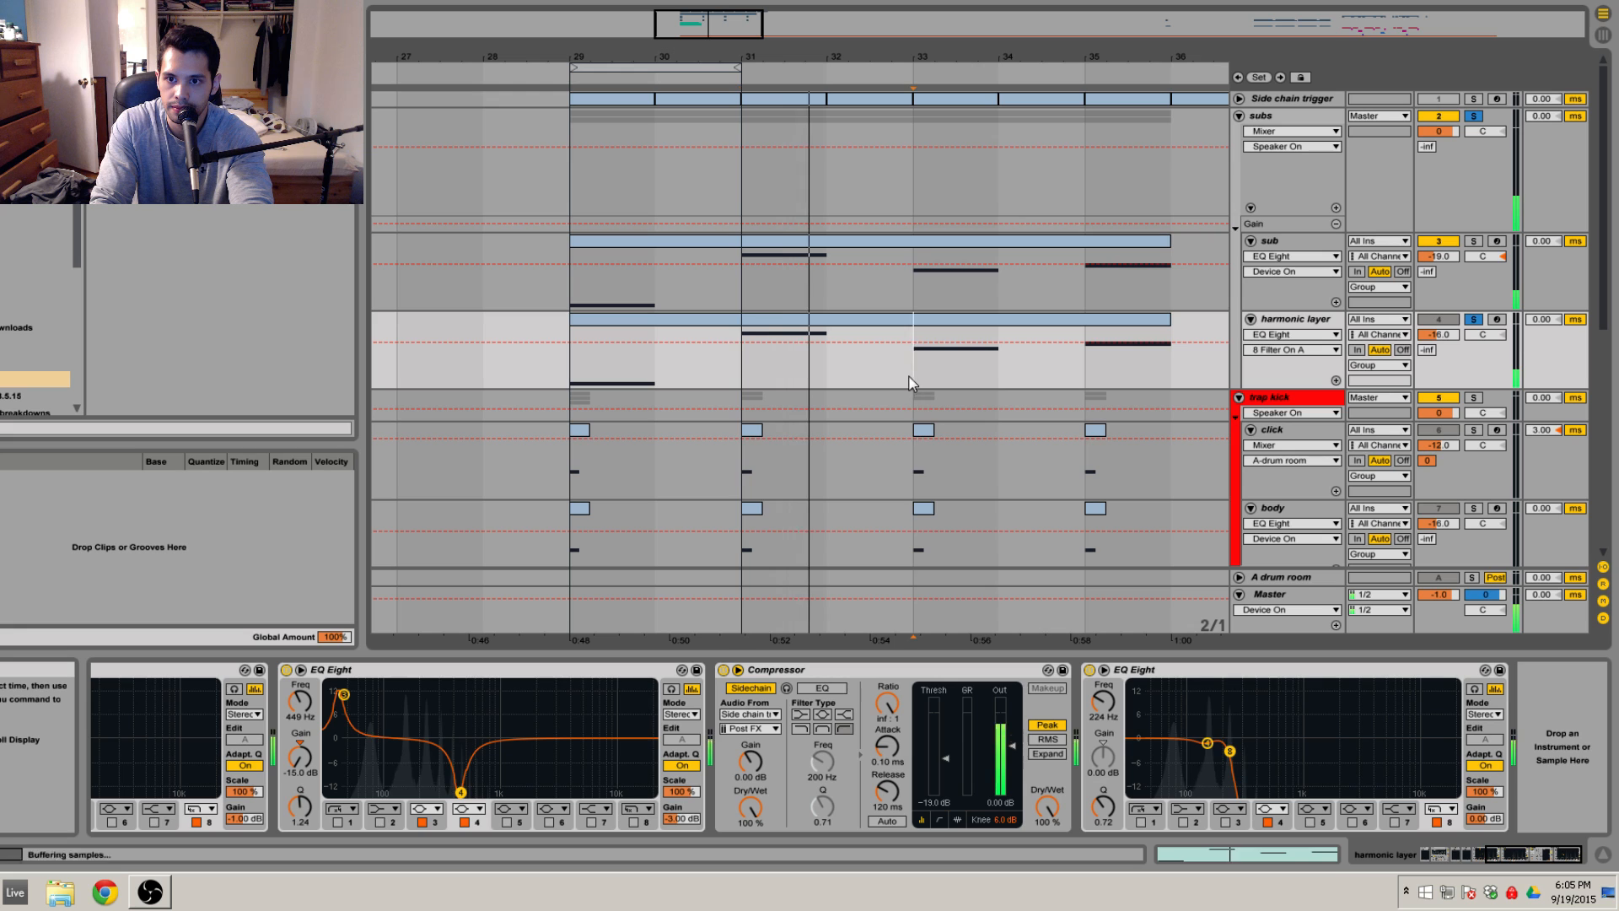
click(913, 354)
click(1086, 375)
key(space)
key(space)
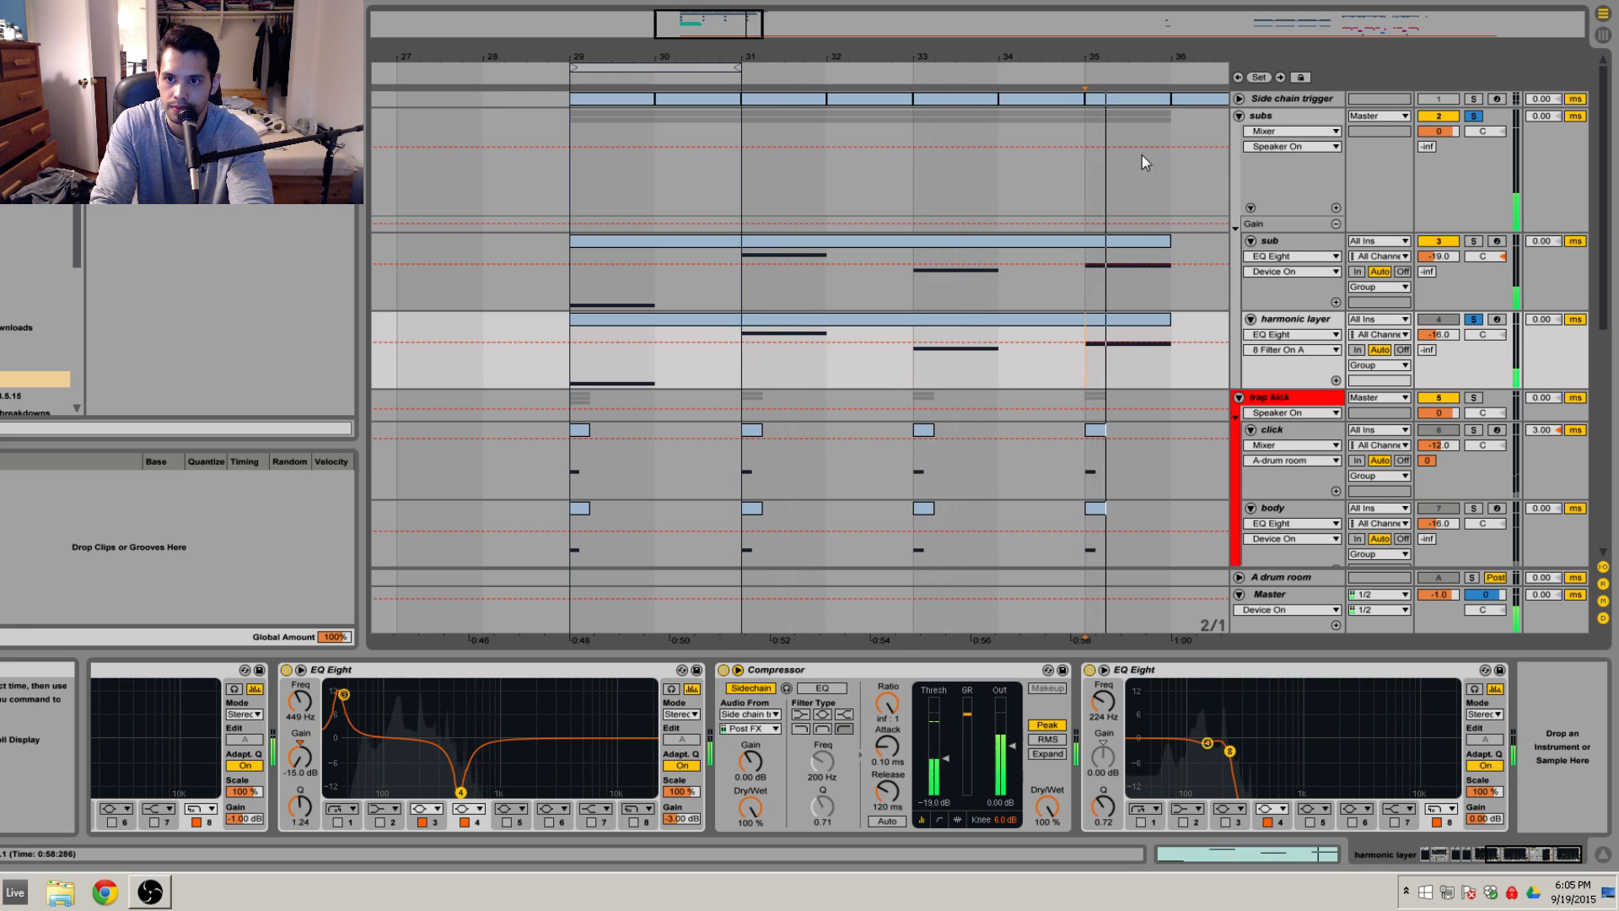
drag(1145, 61, 1121, 54)
key(space)
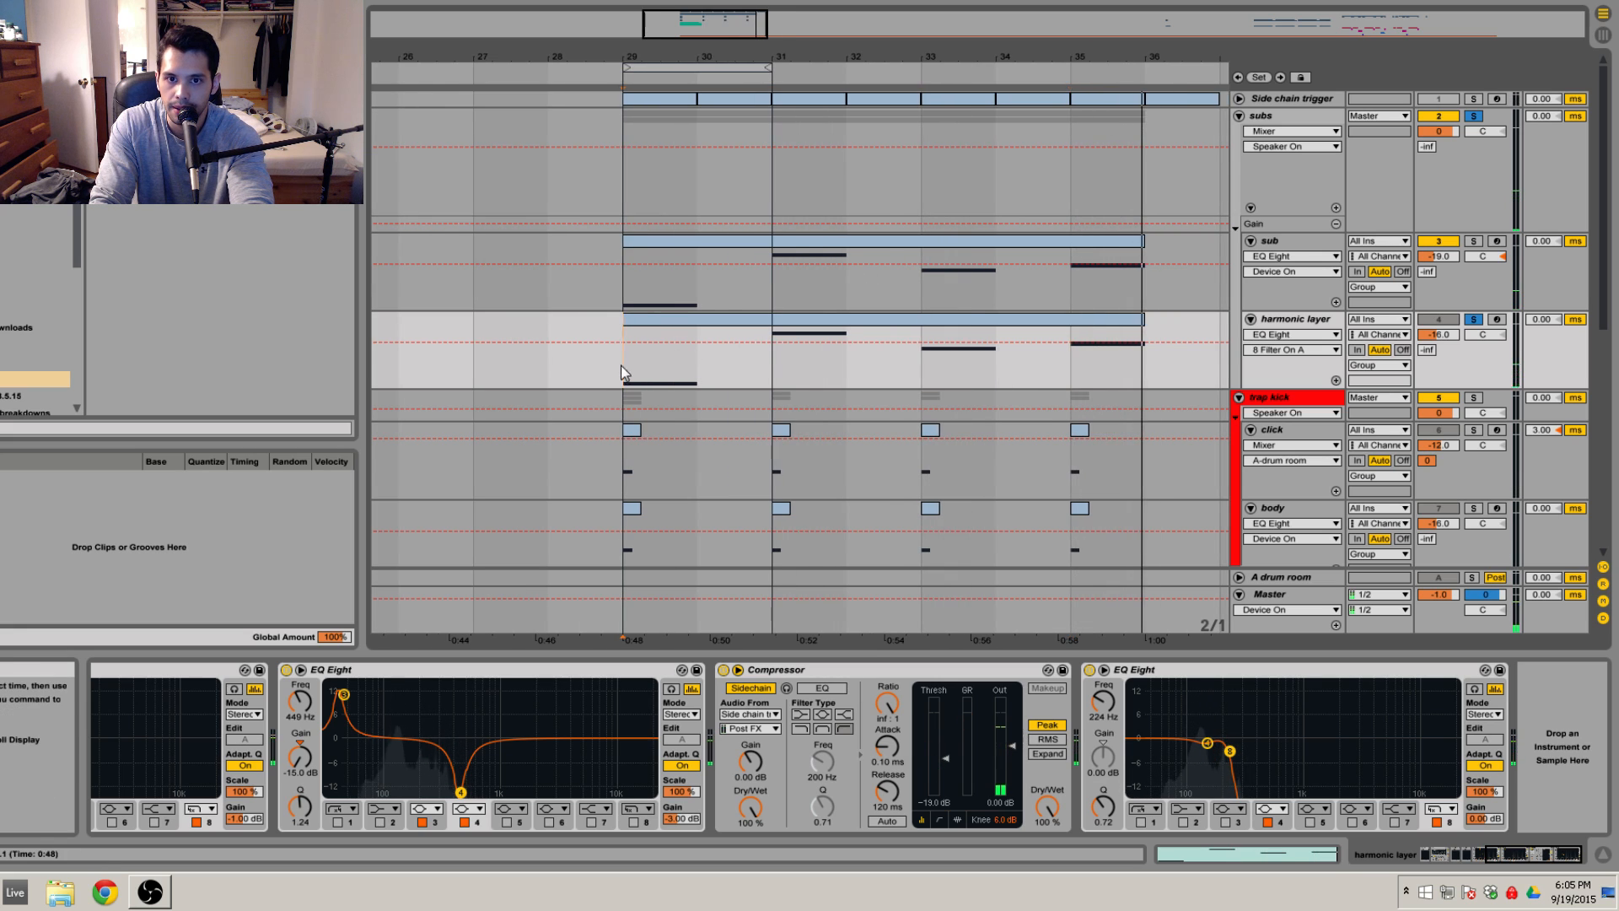
click(1471, 321)
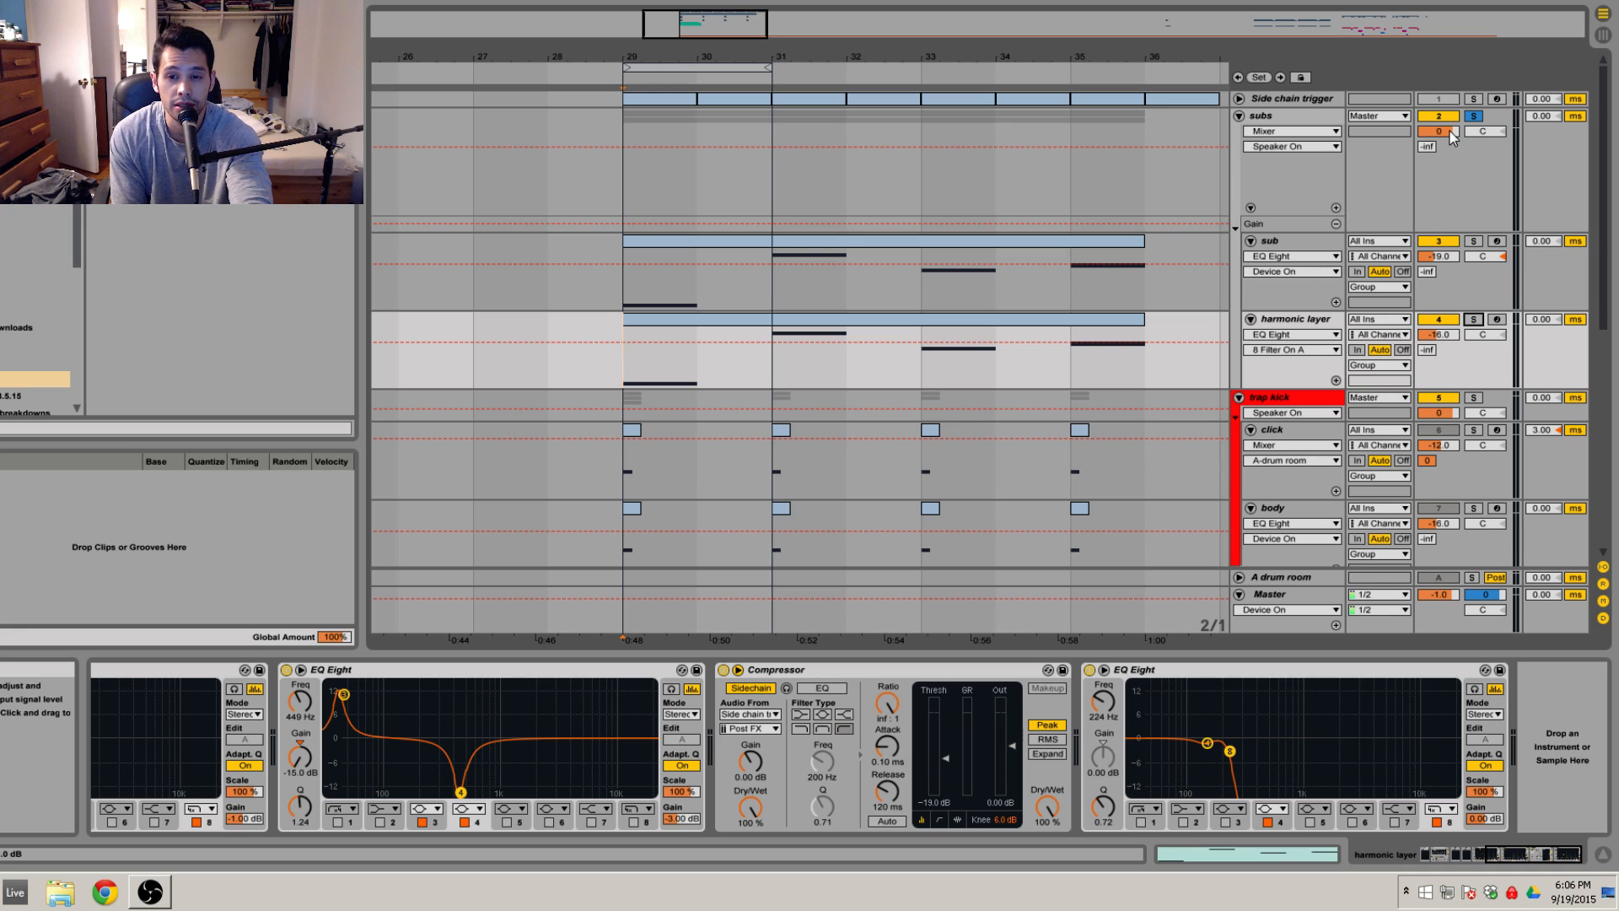
Step: Examine the notes starting at bars 29, 31 and 35 in the harmonic layer's clip
click(835, 367)
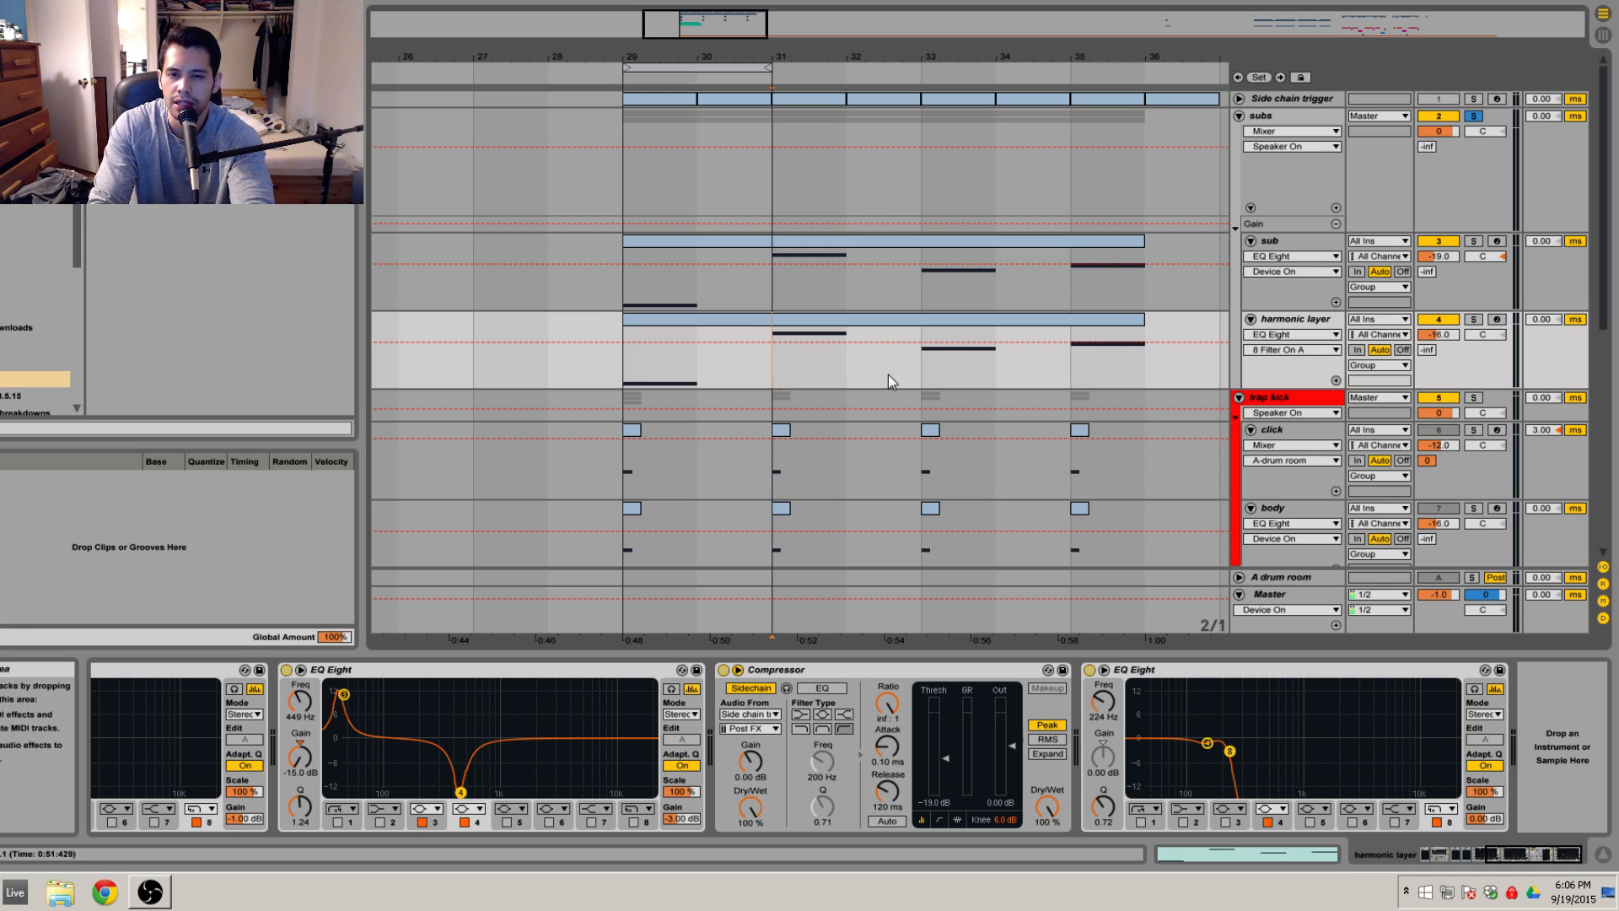
mouse_move(1036, 51)
mouse_down()
mouse_move(1008, 42)
mouse_move(1073, 54)
mouse_up()
click(1042, 371)
click(752, 300)
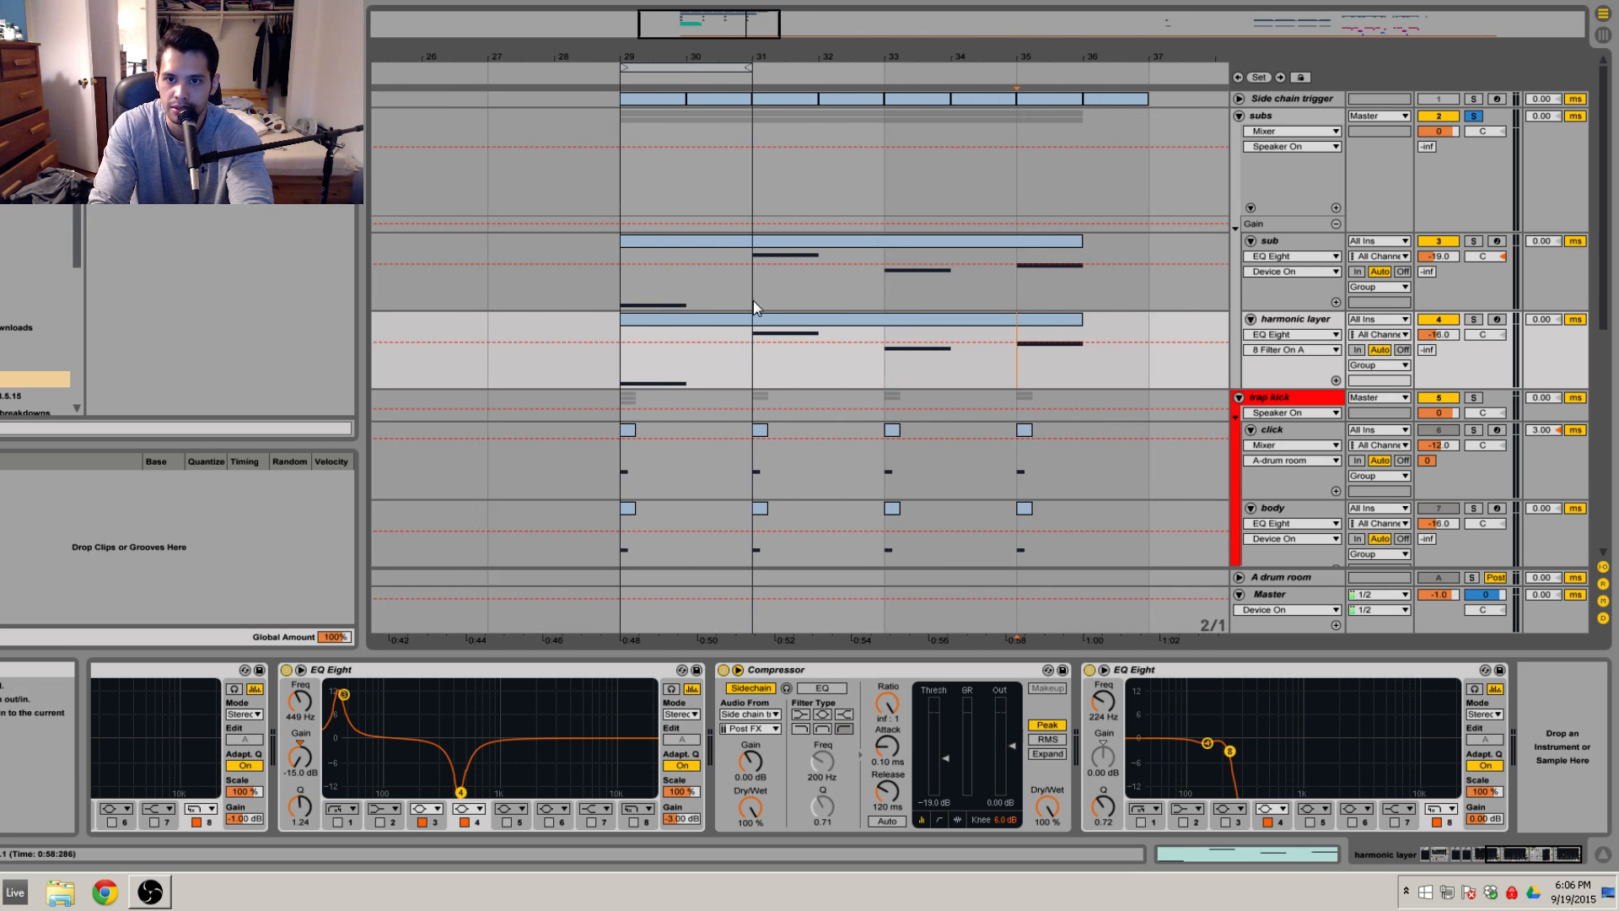
drag(764, 361, 1086, 371)
click(761, 371)
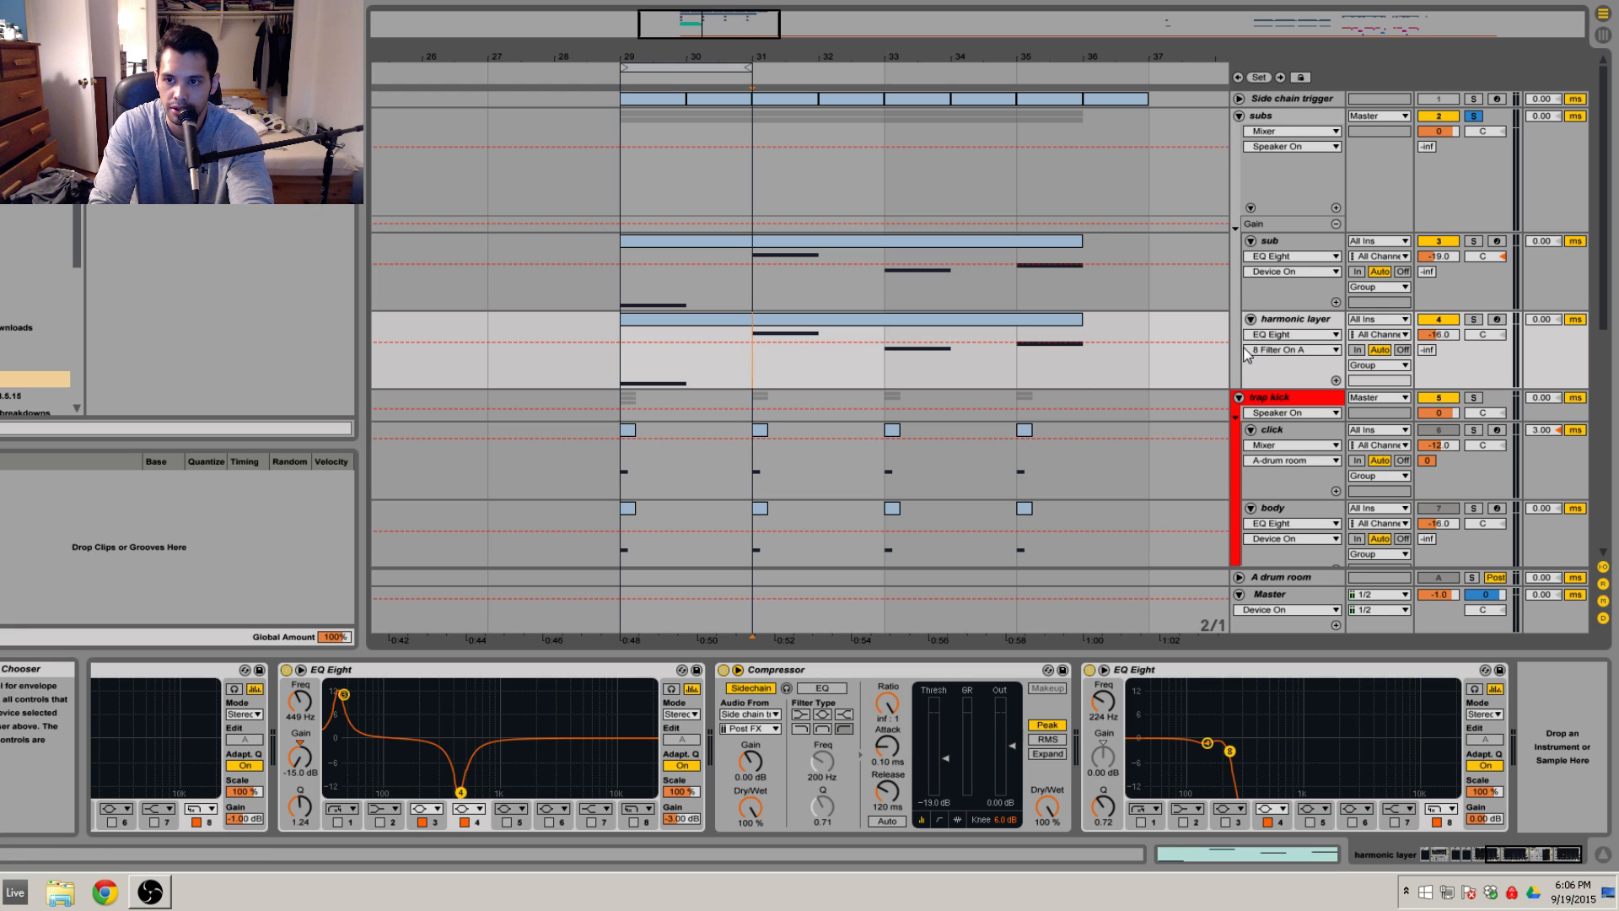
click(619, 379)
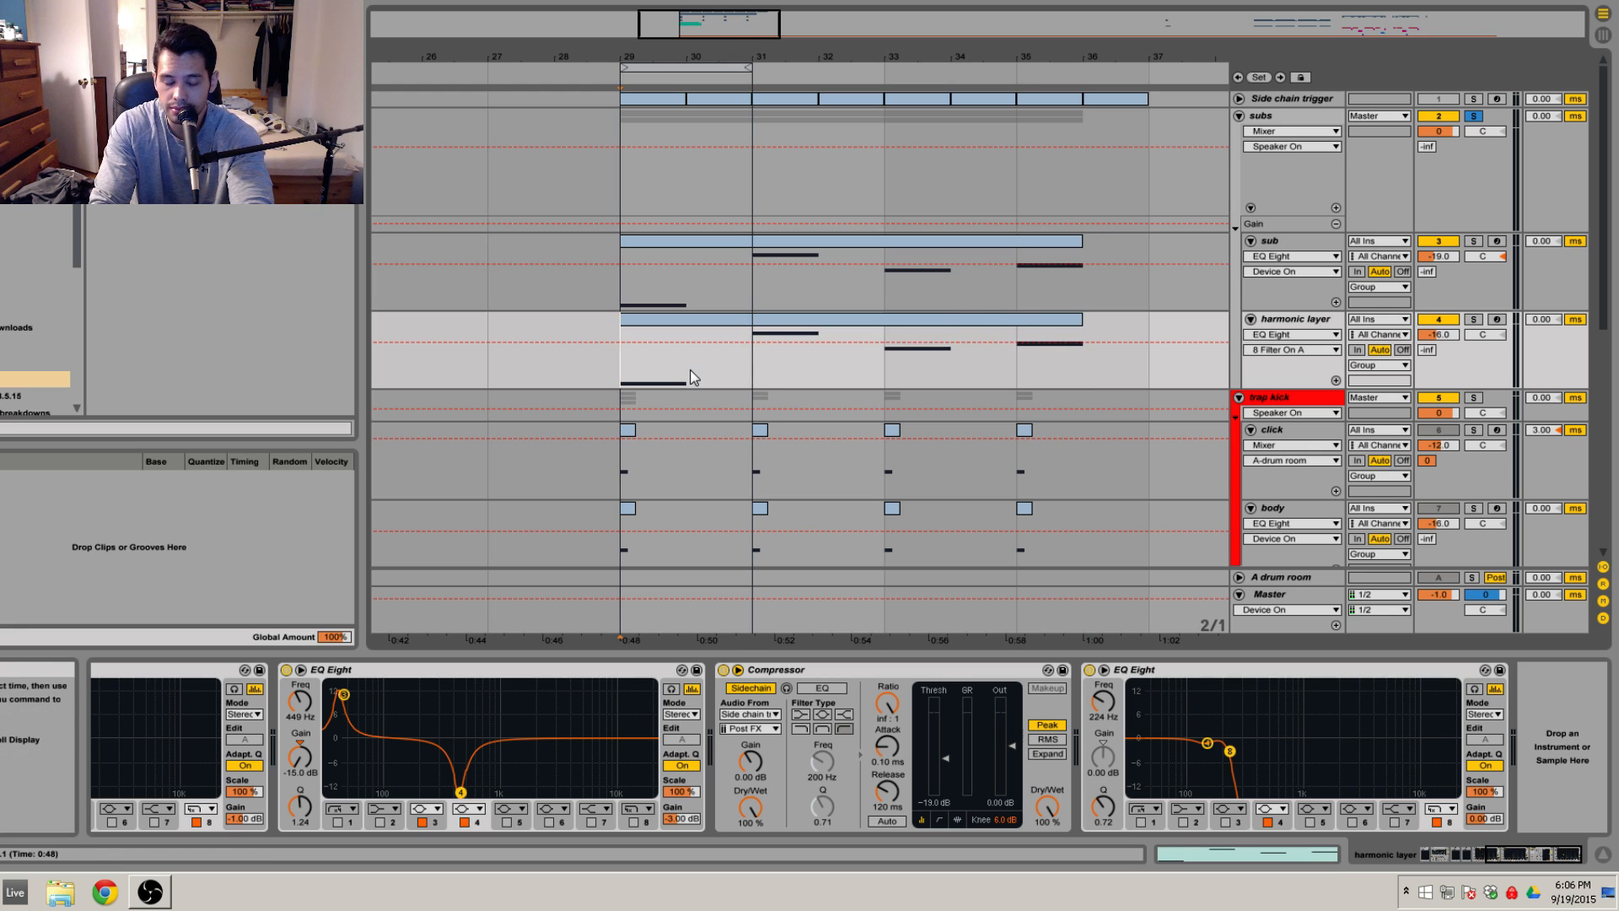
scroll(883, 333, down, 2)
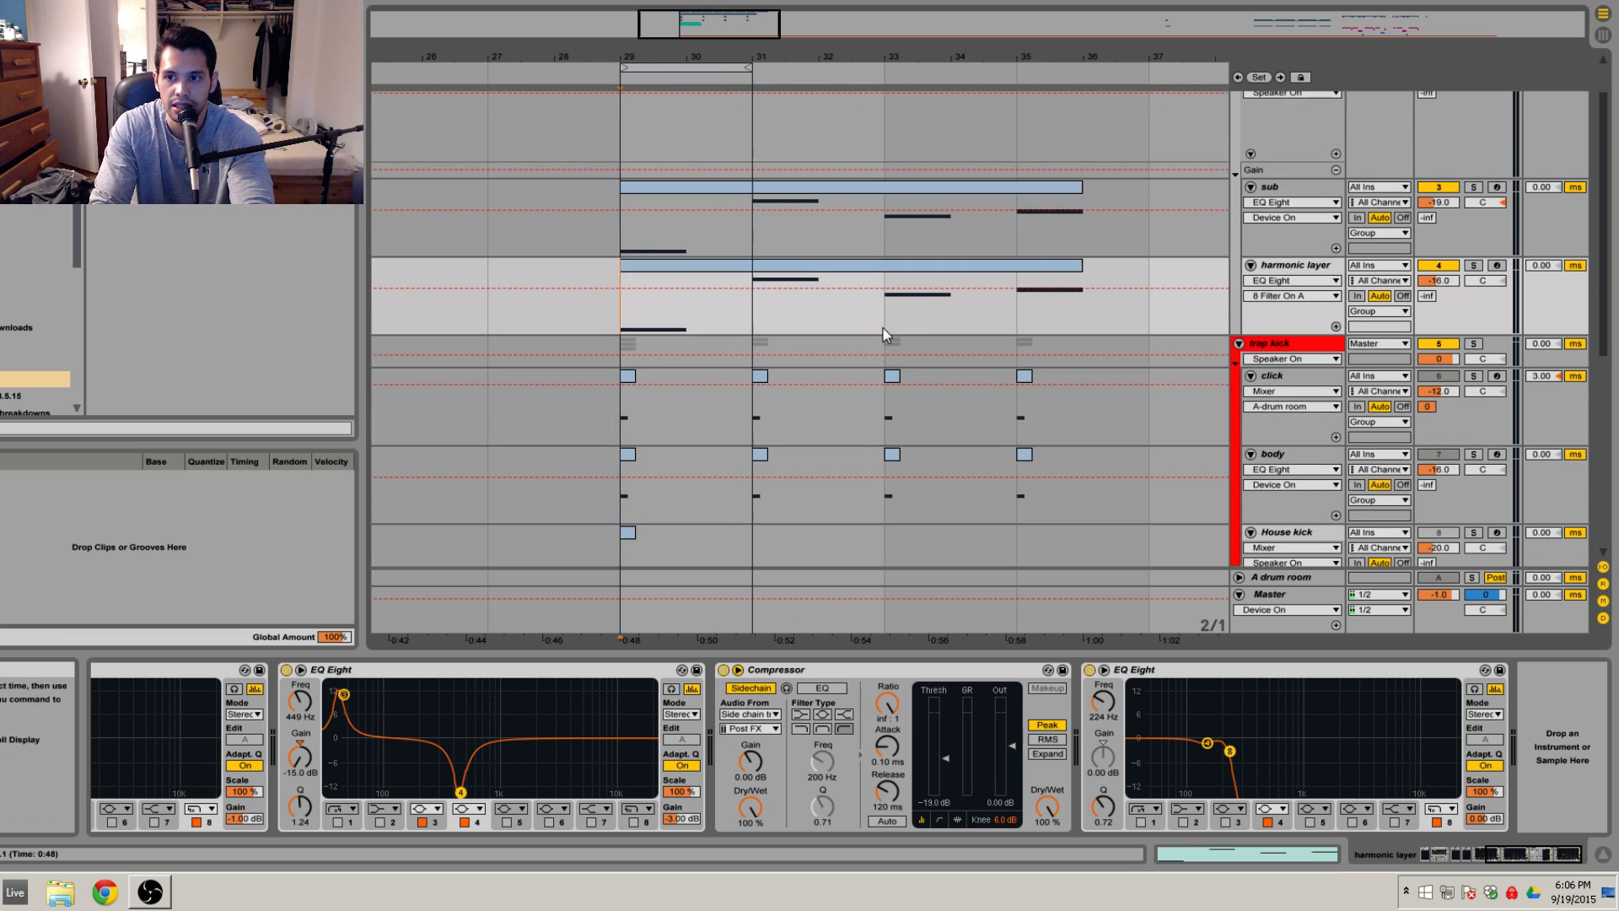
scroll(931, 323, up, 2)
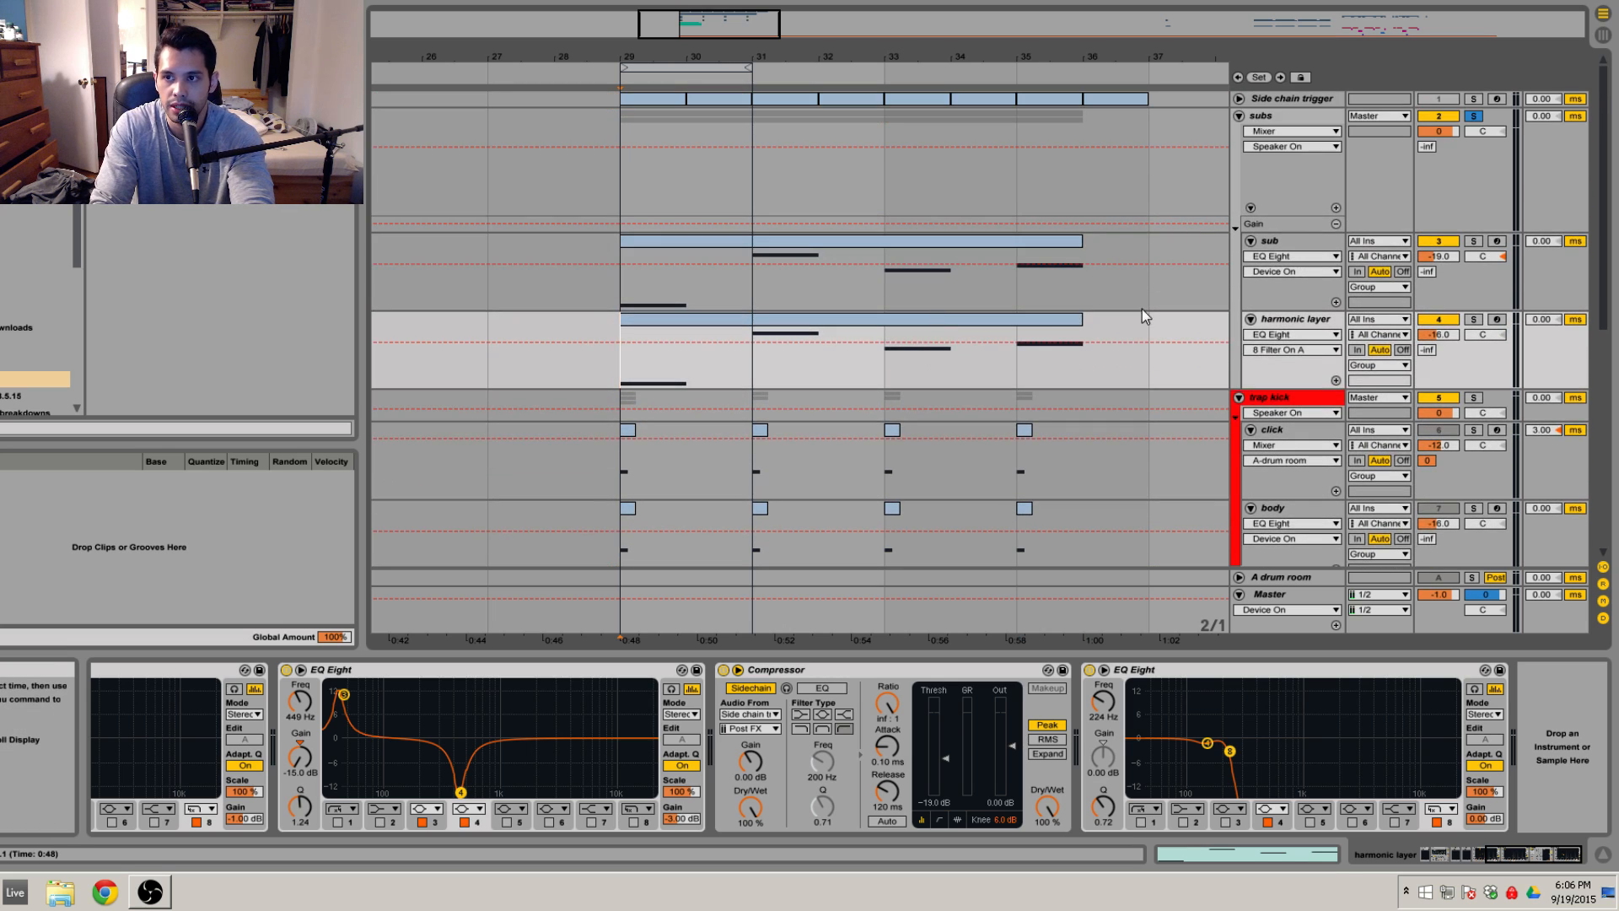
Step: Clear the solo on the subs group and select the body track inside the trap kick group
click(1473, 116)
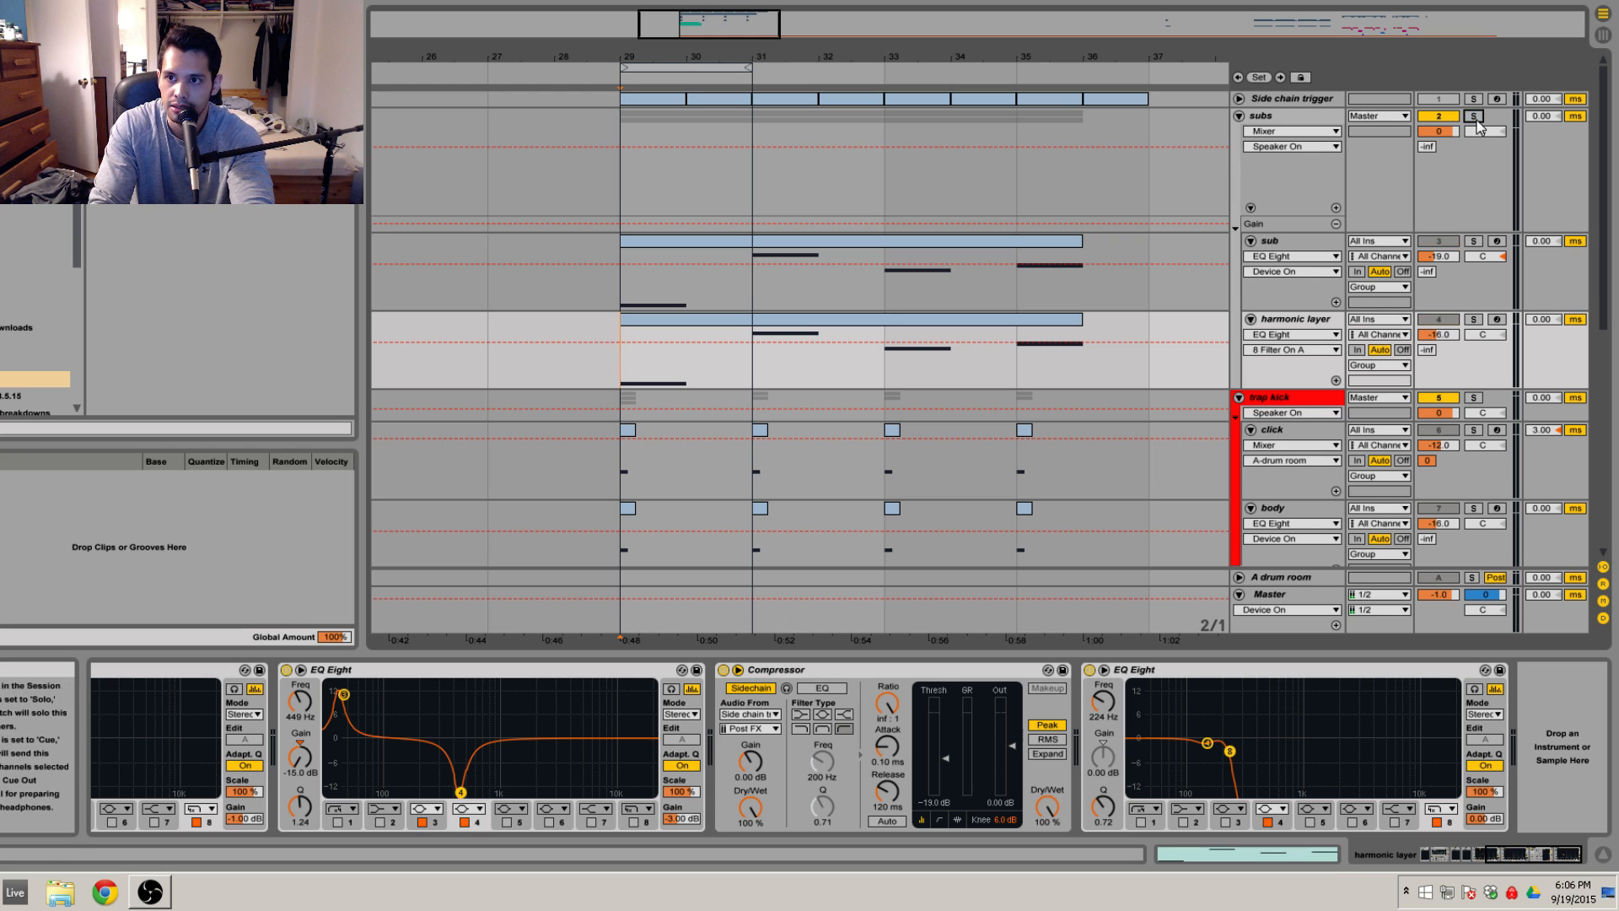
scroll(808, 357, down, 1)
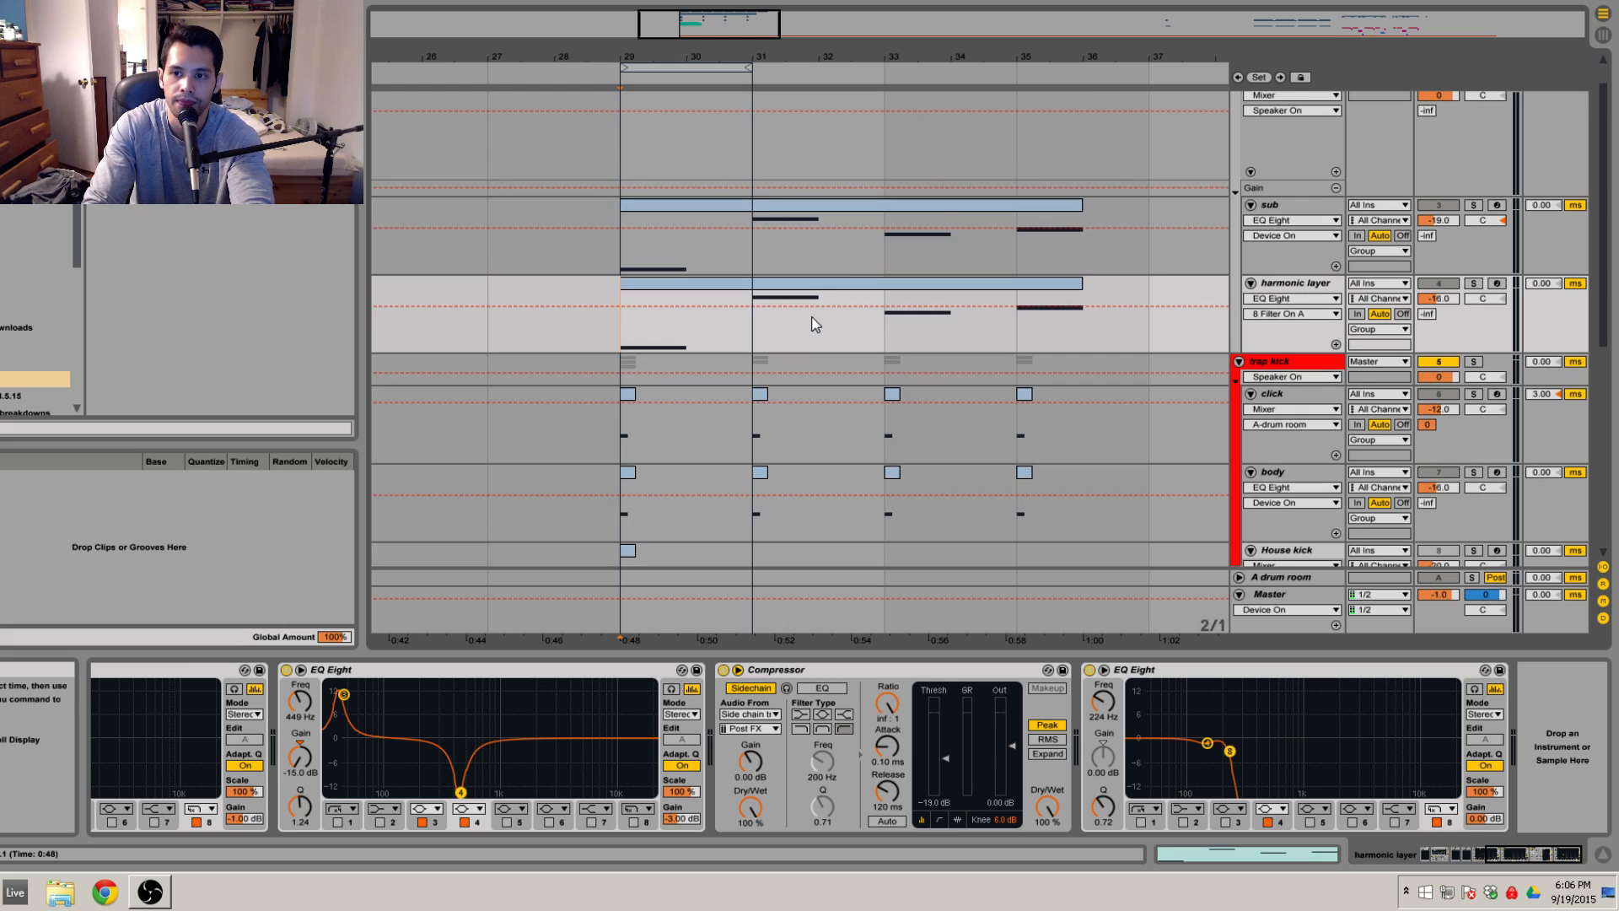
scroll(1010, 355, down, 1)
scroll(1064, 352, down, 1)
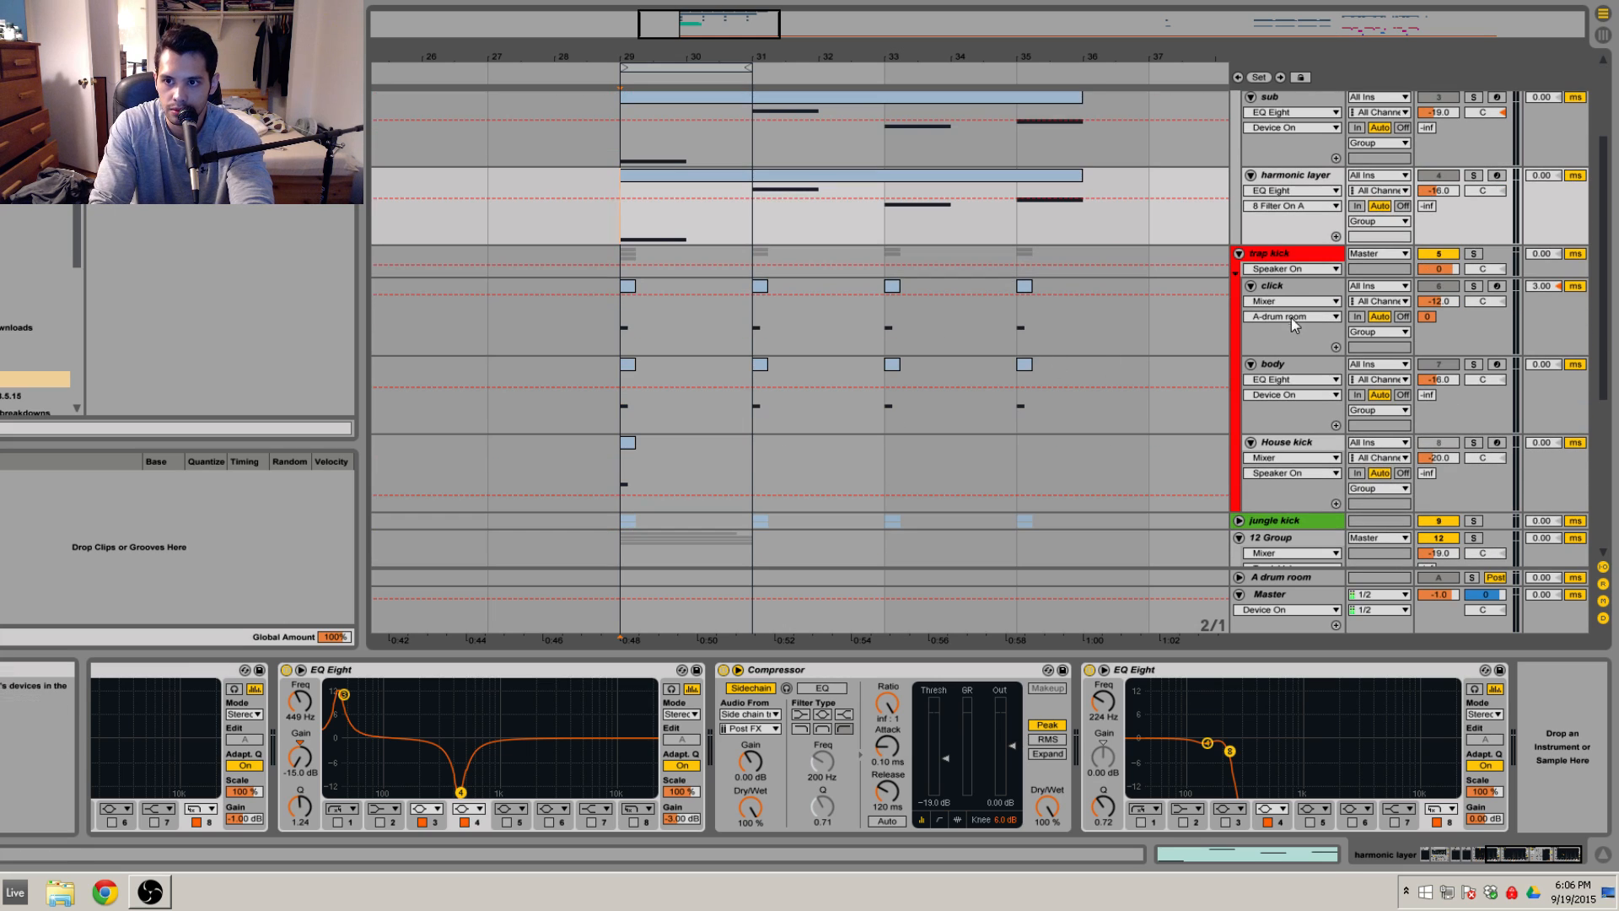
click(1288, 257)
scroll(1300, 356, down, 1)
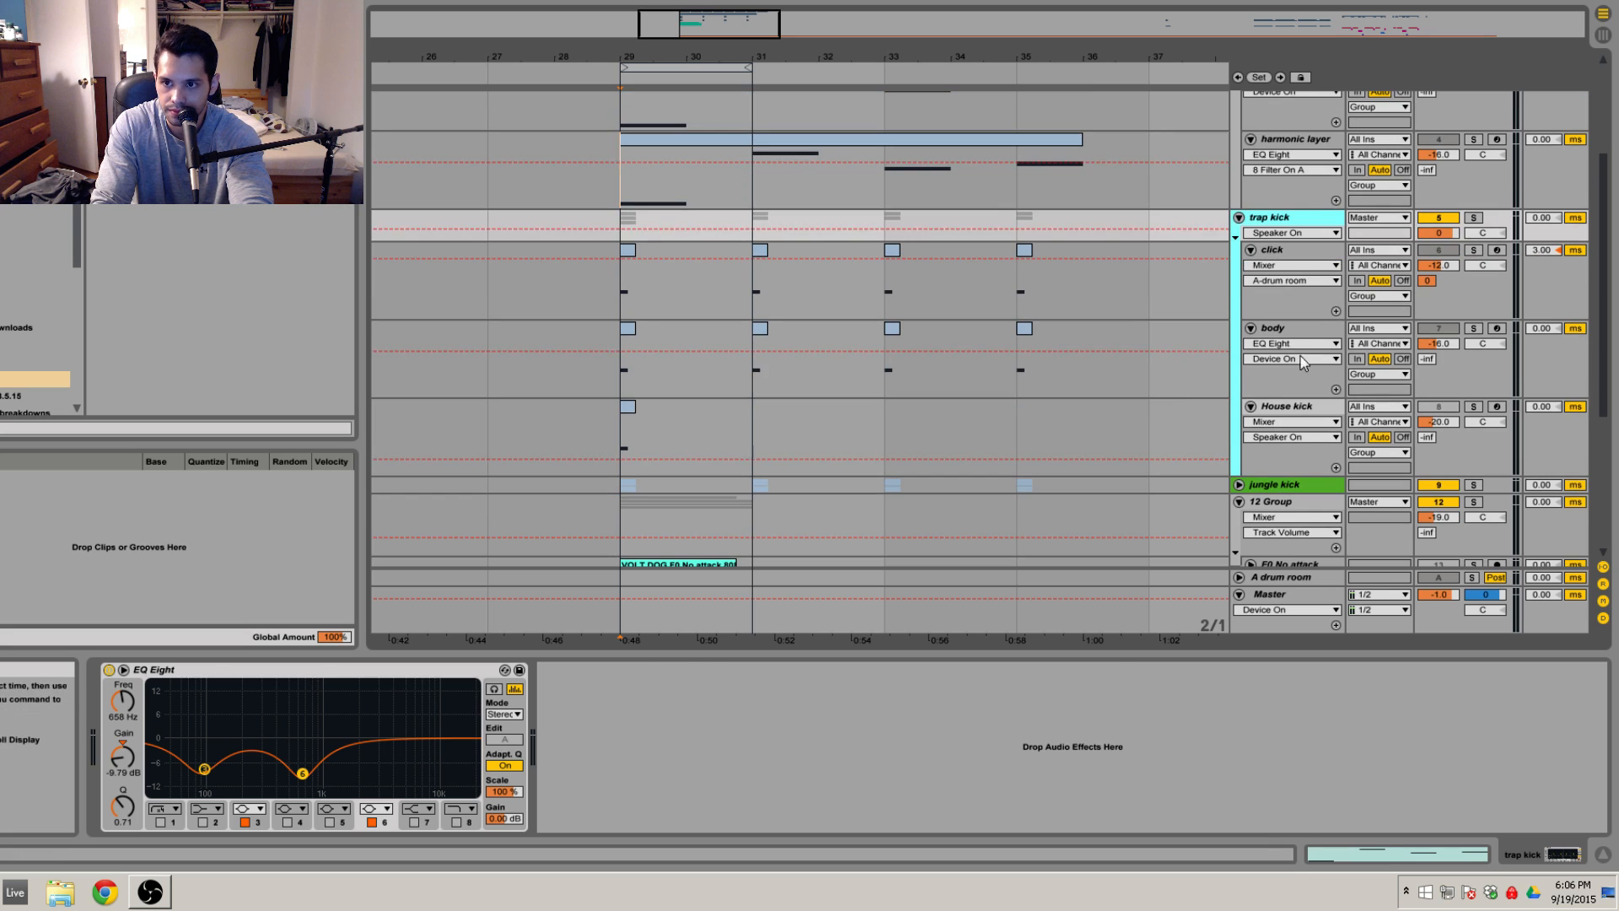
click(1303, 327)
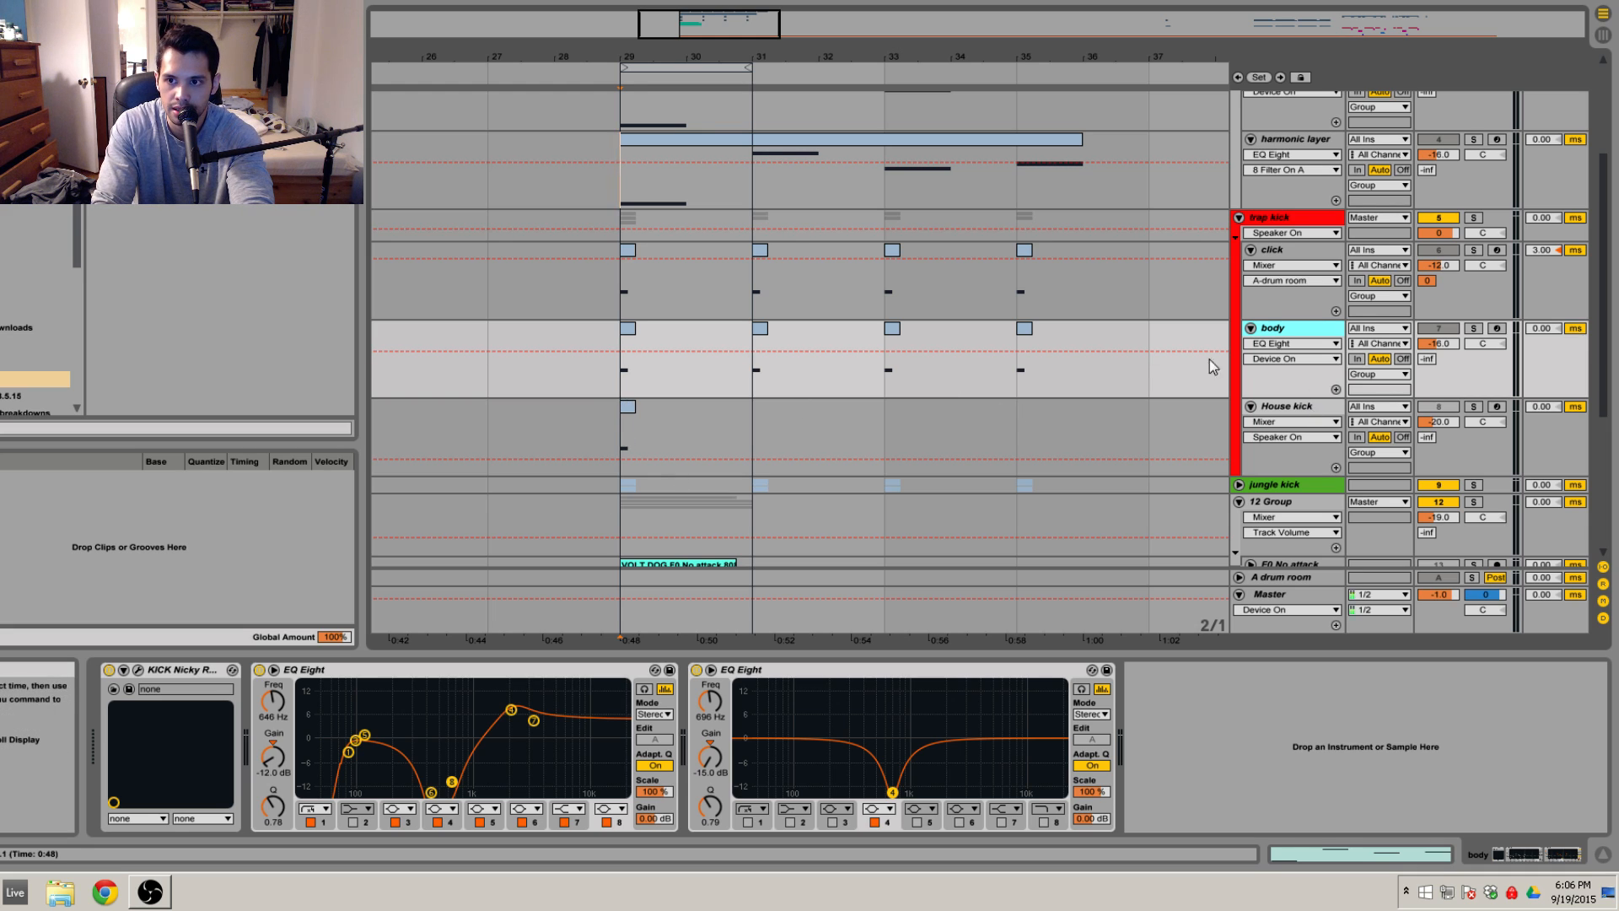
Step: Solo the body track and play it from bar 29 with its first EQ Eight on, and again with it turned off
click(619, 382)
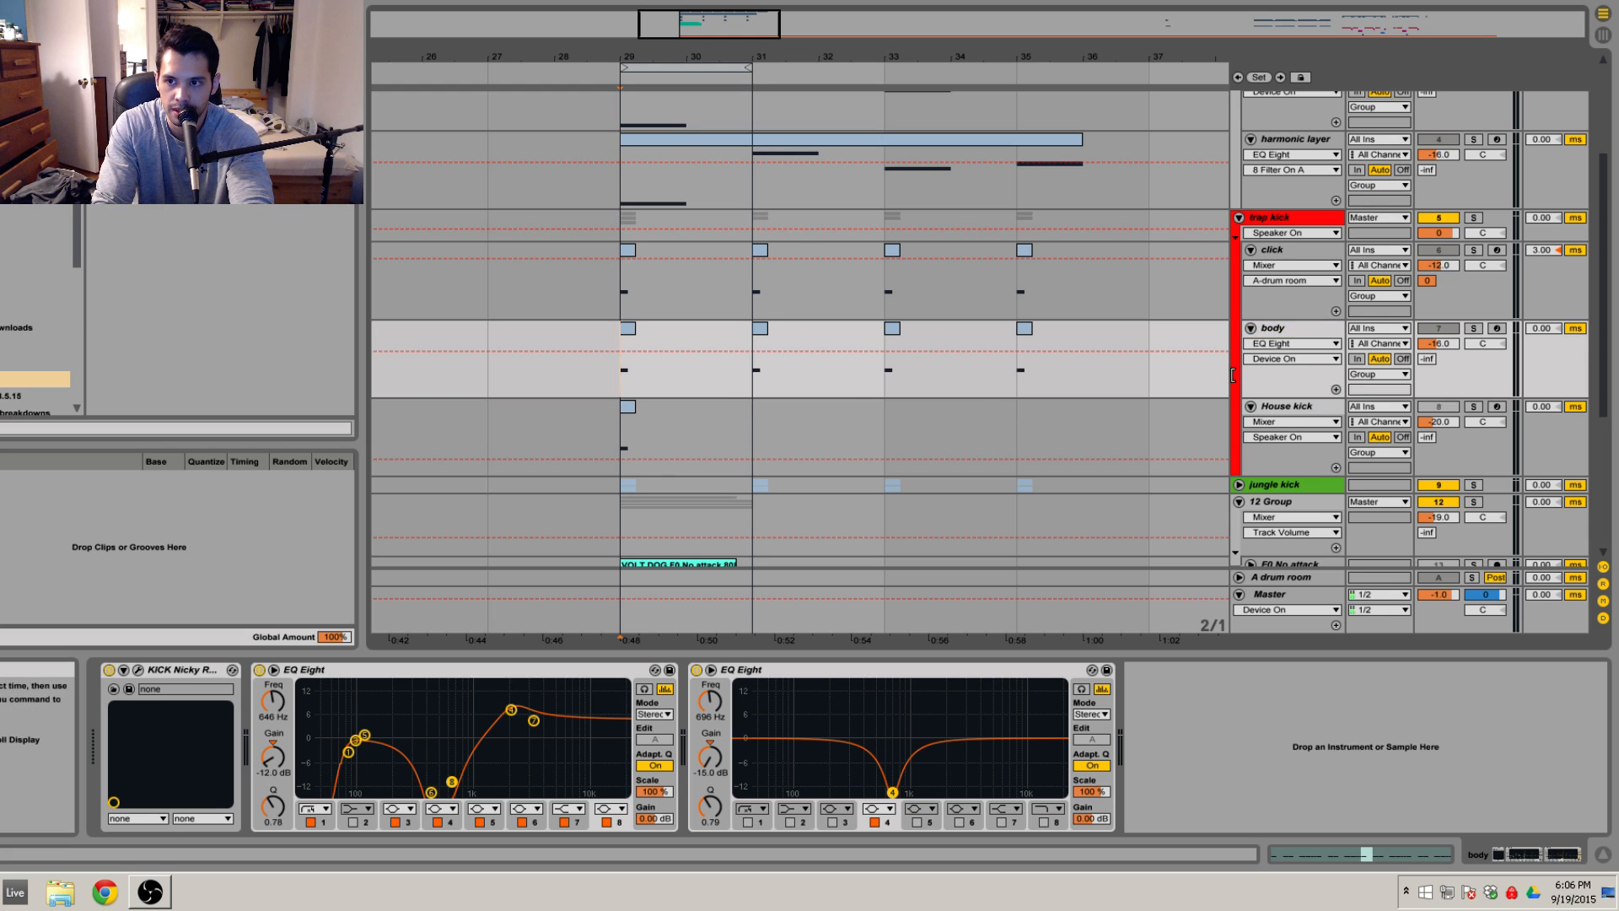
click(1473, 327)
key(space)
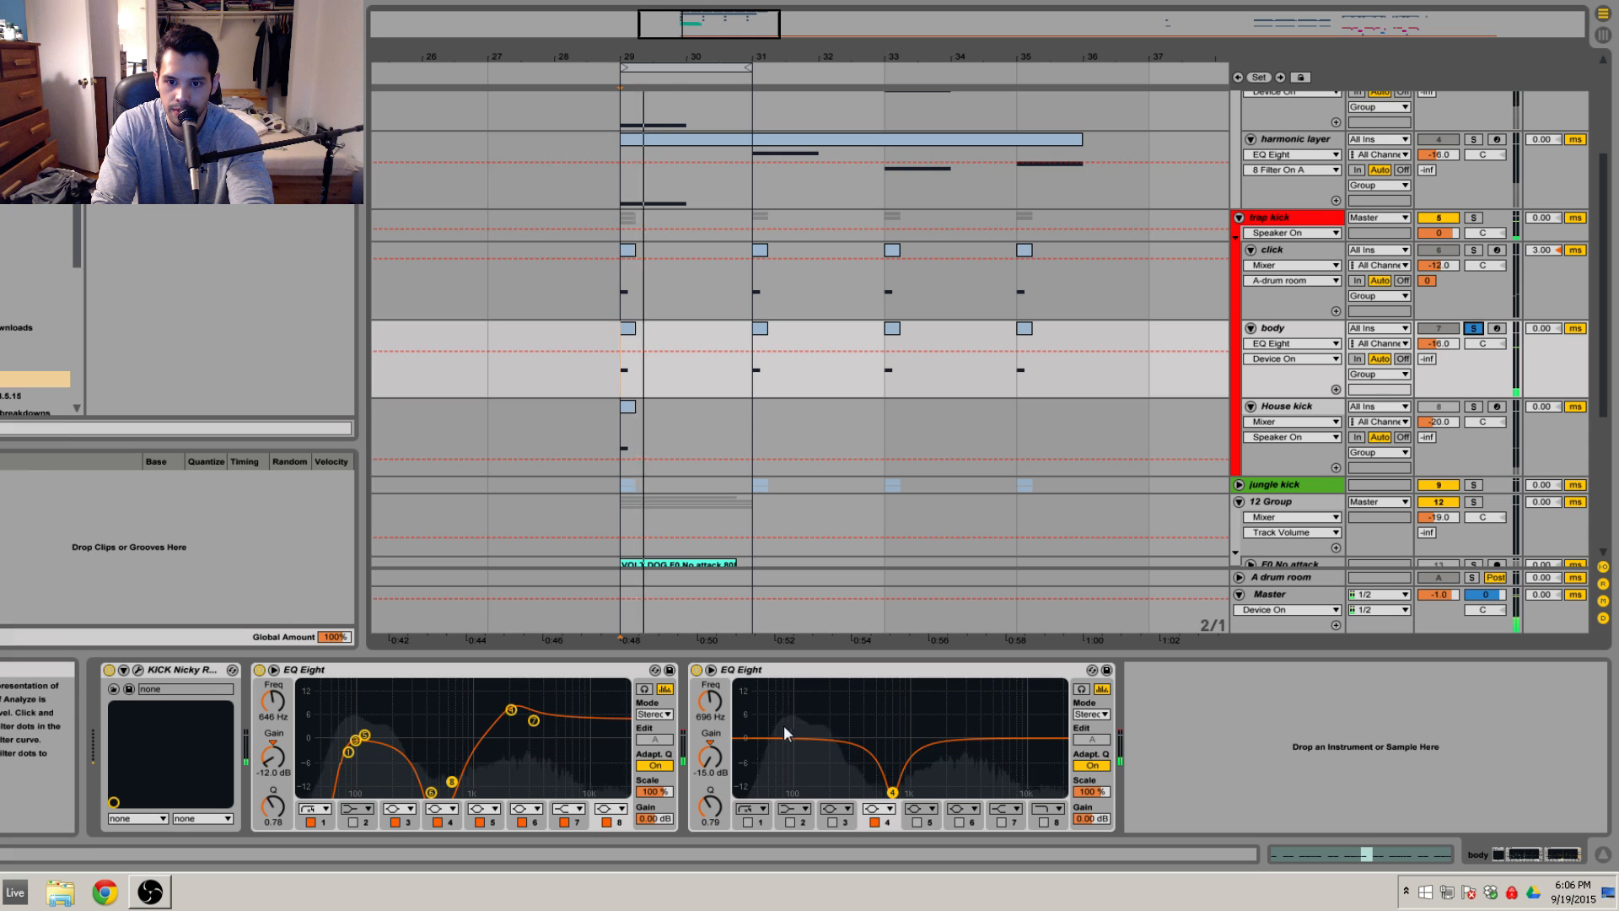
key(space)
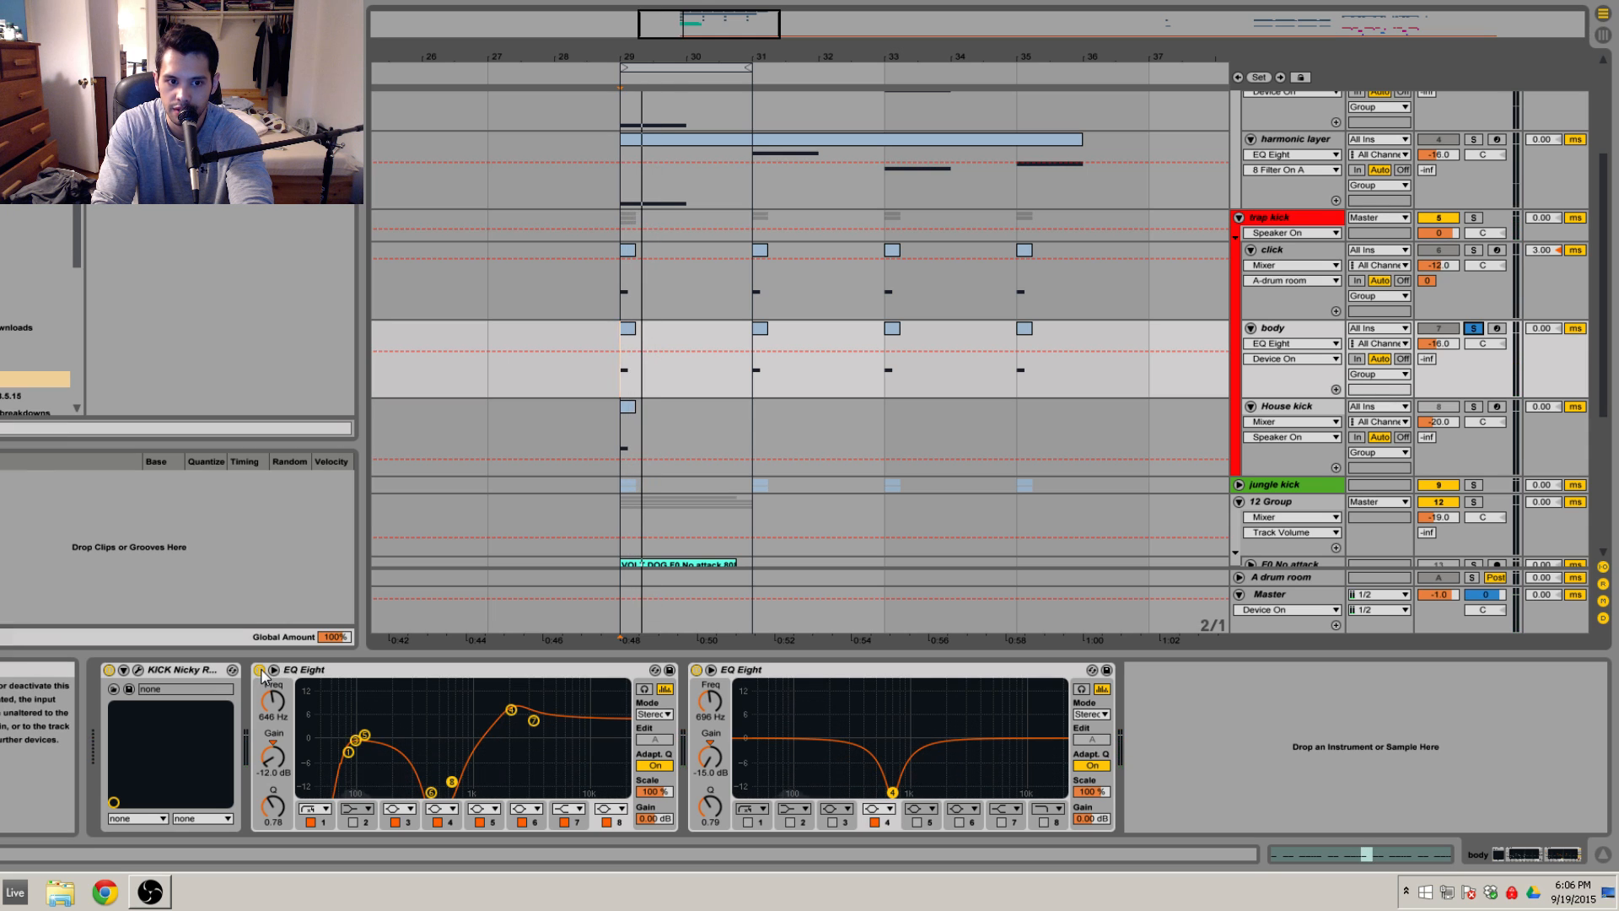
click(259, 669)
key(space)
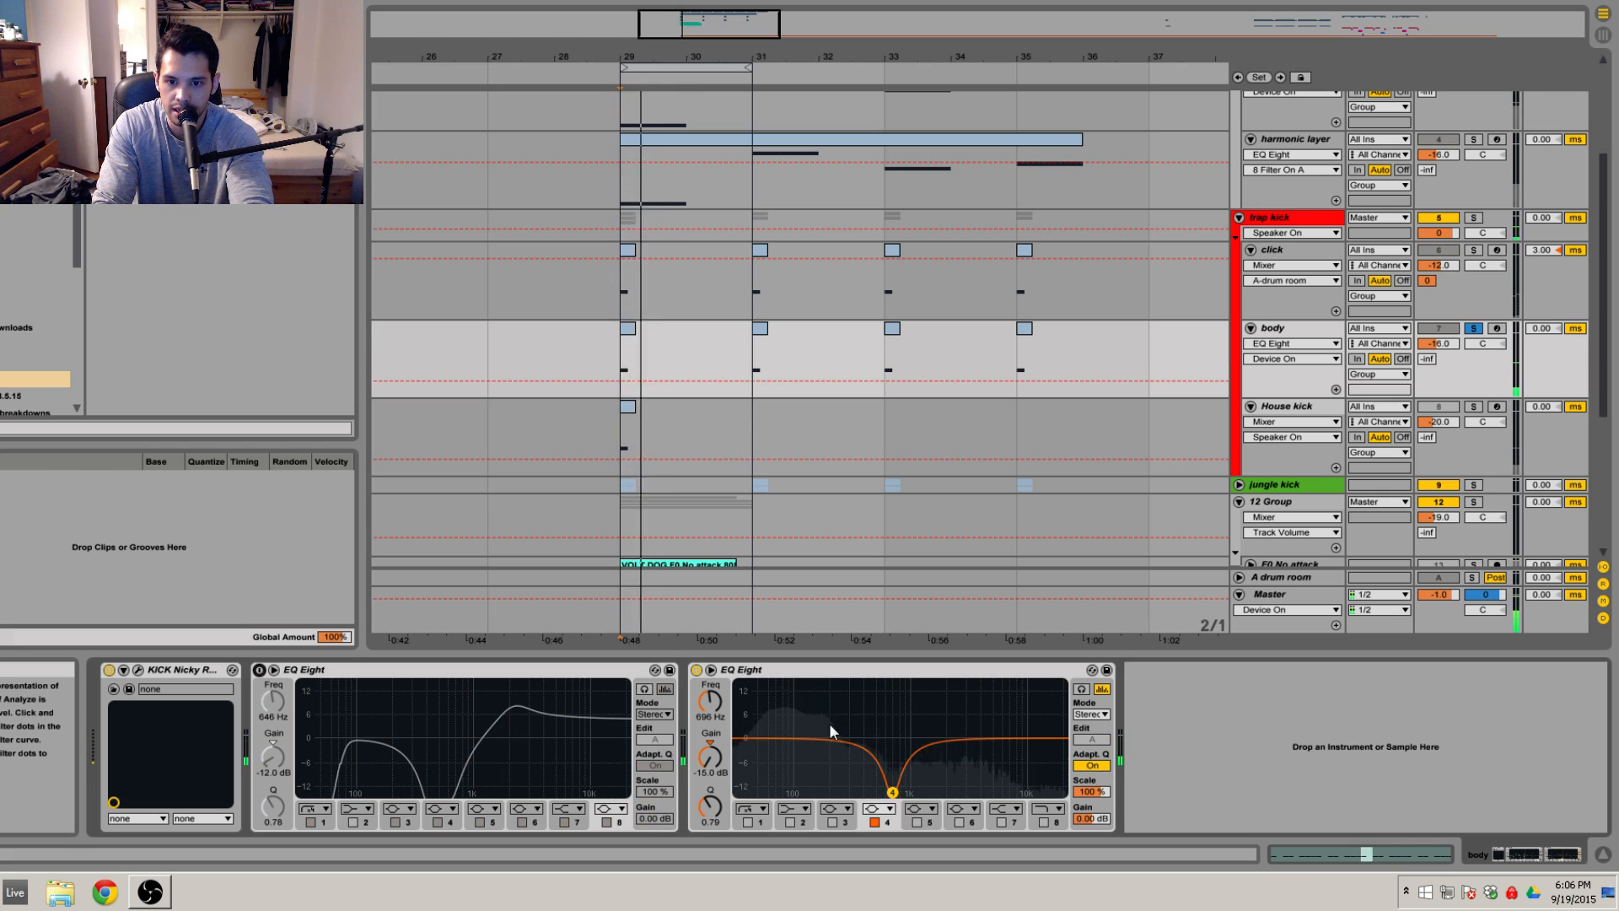
Step: Open the KICK synth windows of the body and House kick tracks side by side to compare their pitch envelopes
click(138, 669)
drag(508, 379, 600, 216)
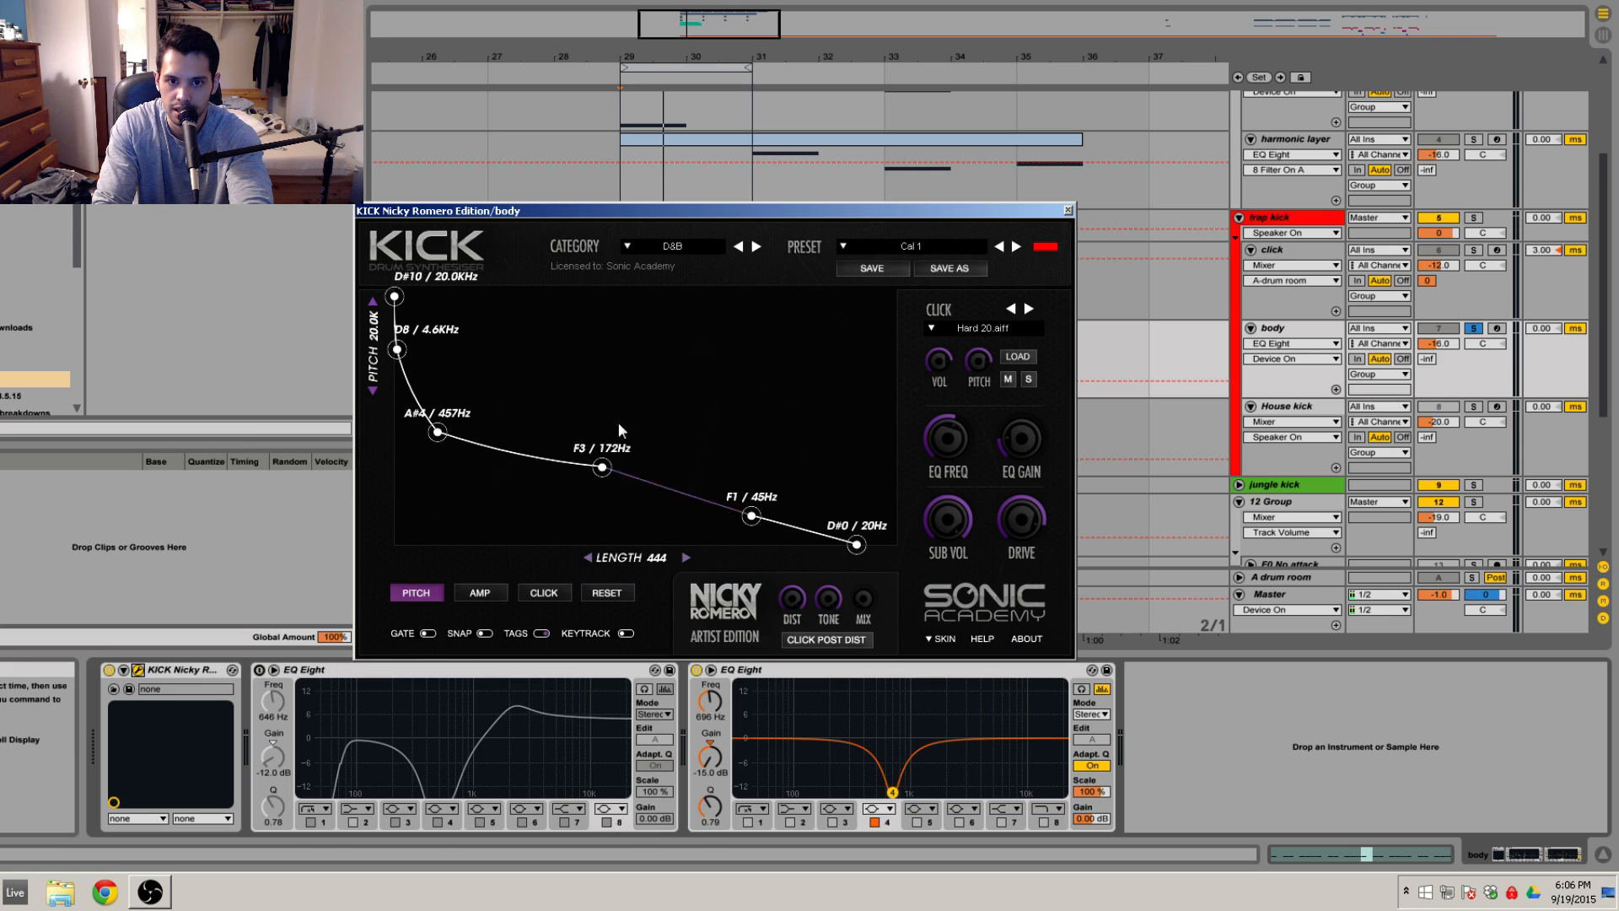
drag(896, 209, 888, 62)
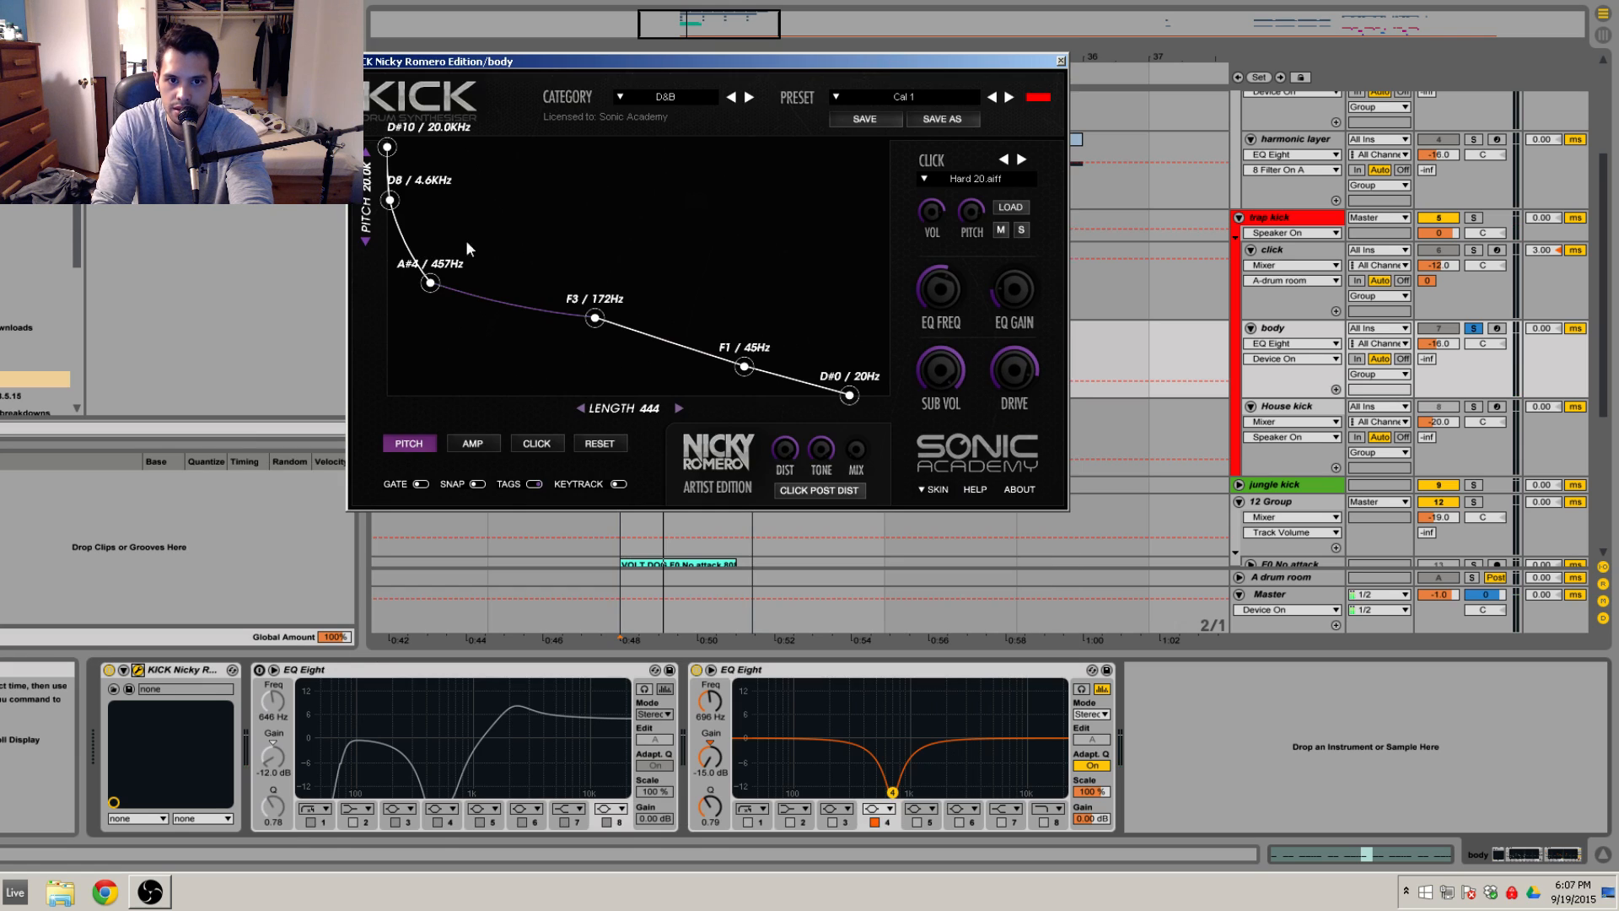
click(1299, 407)
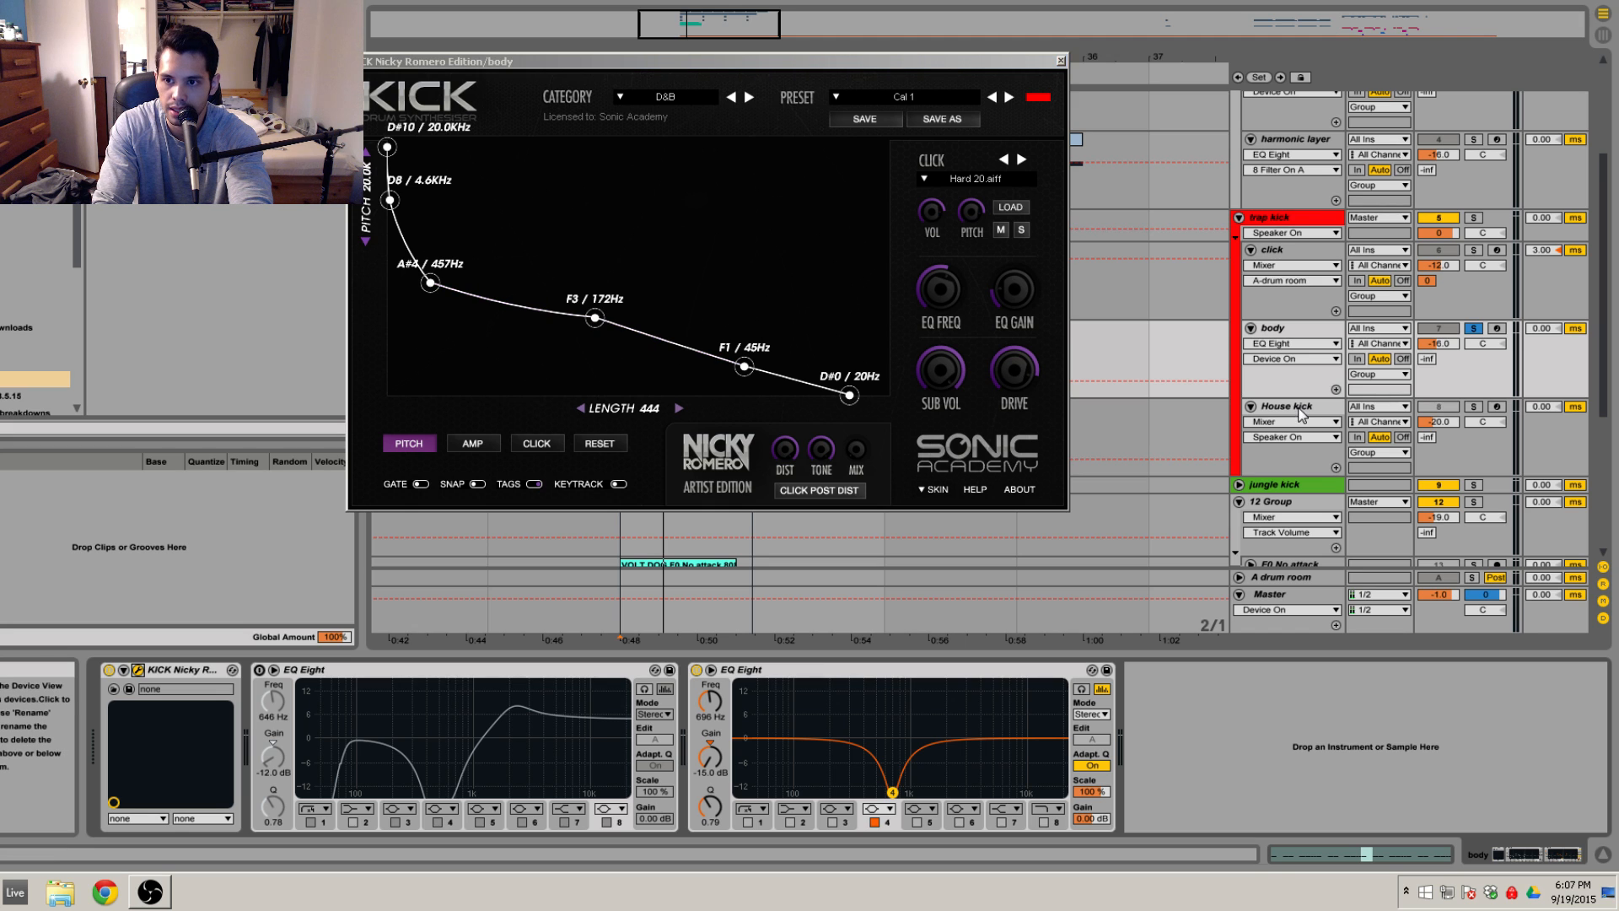
click(137, 669)
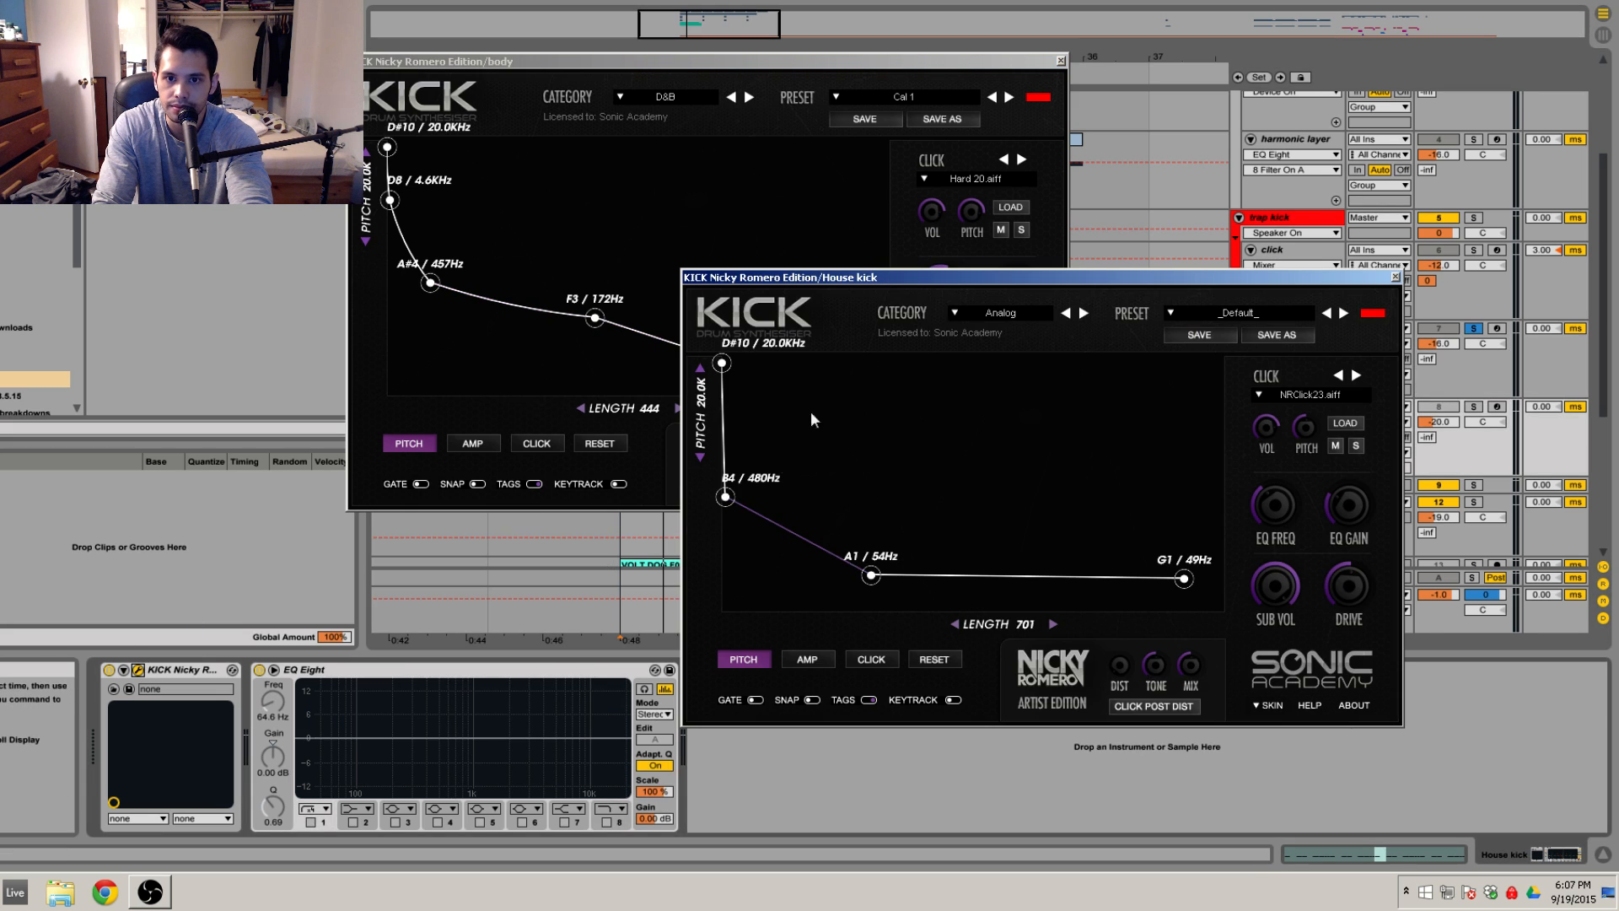
drag(919, 277, 1156, 140)
drag(1183, 135, 1258, 66)
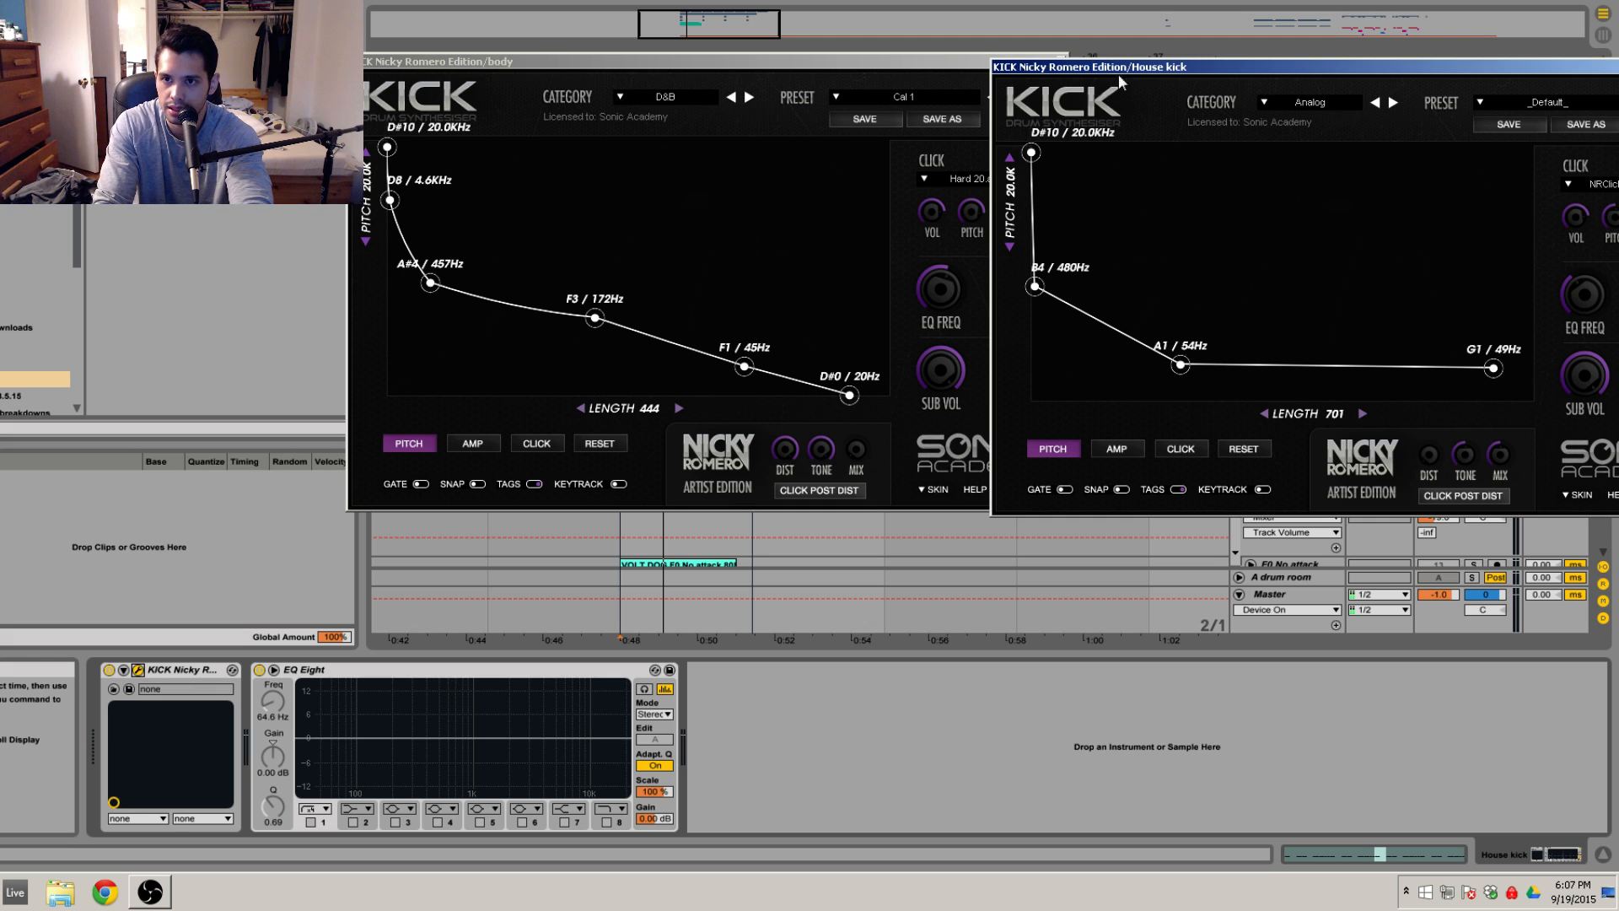
Step: Close both KICK windows and switch the solo from the body track to the House kick track
drag(1117, 68, 989, 131)
click(1576, 130)
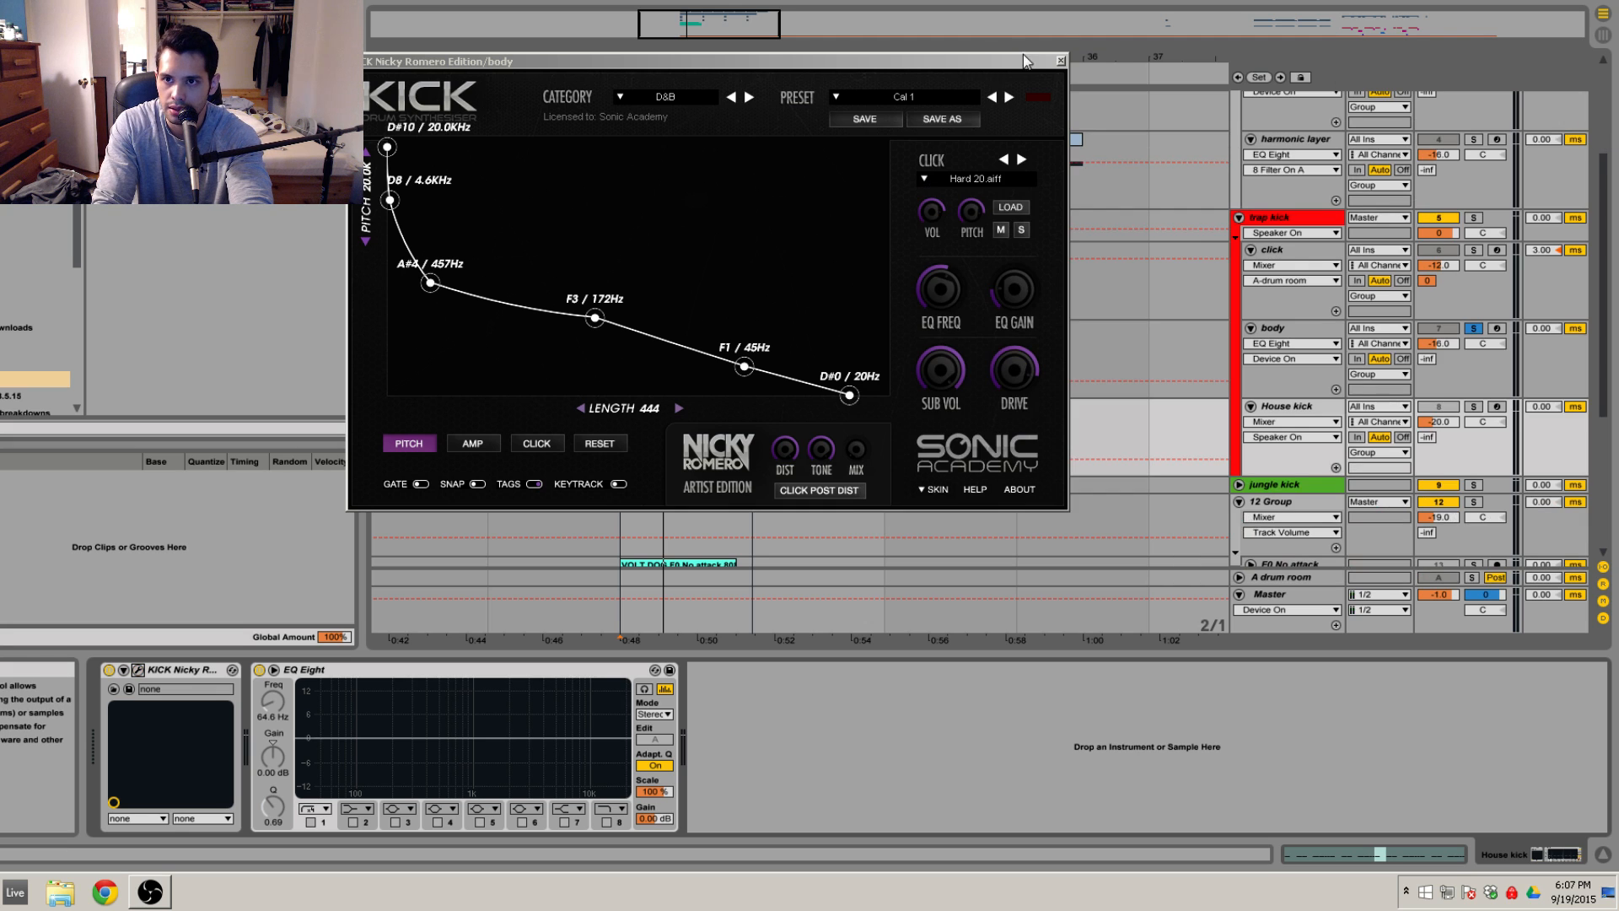
click(1060, 61)
click(1475, 329)
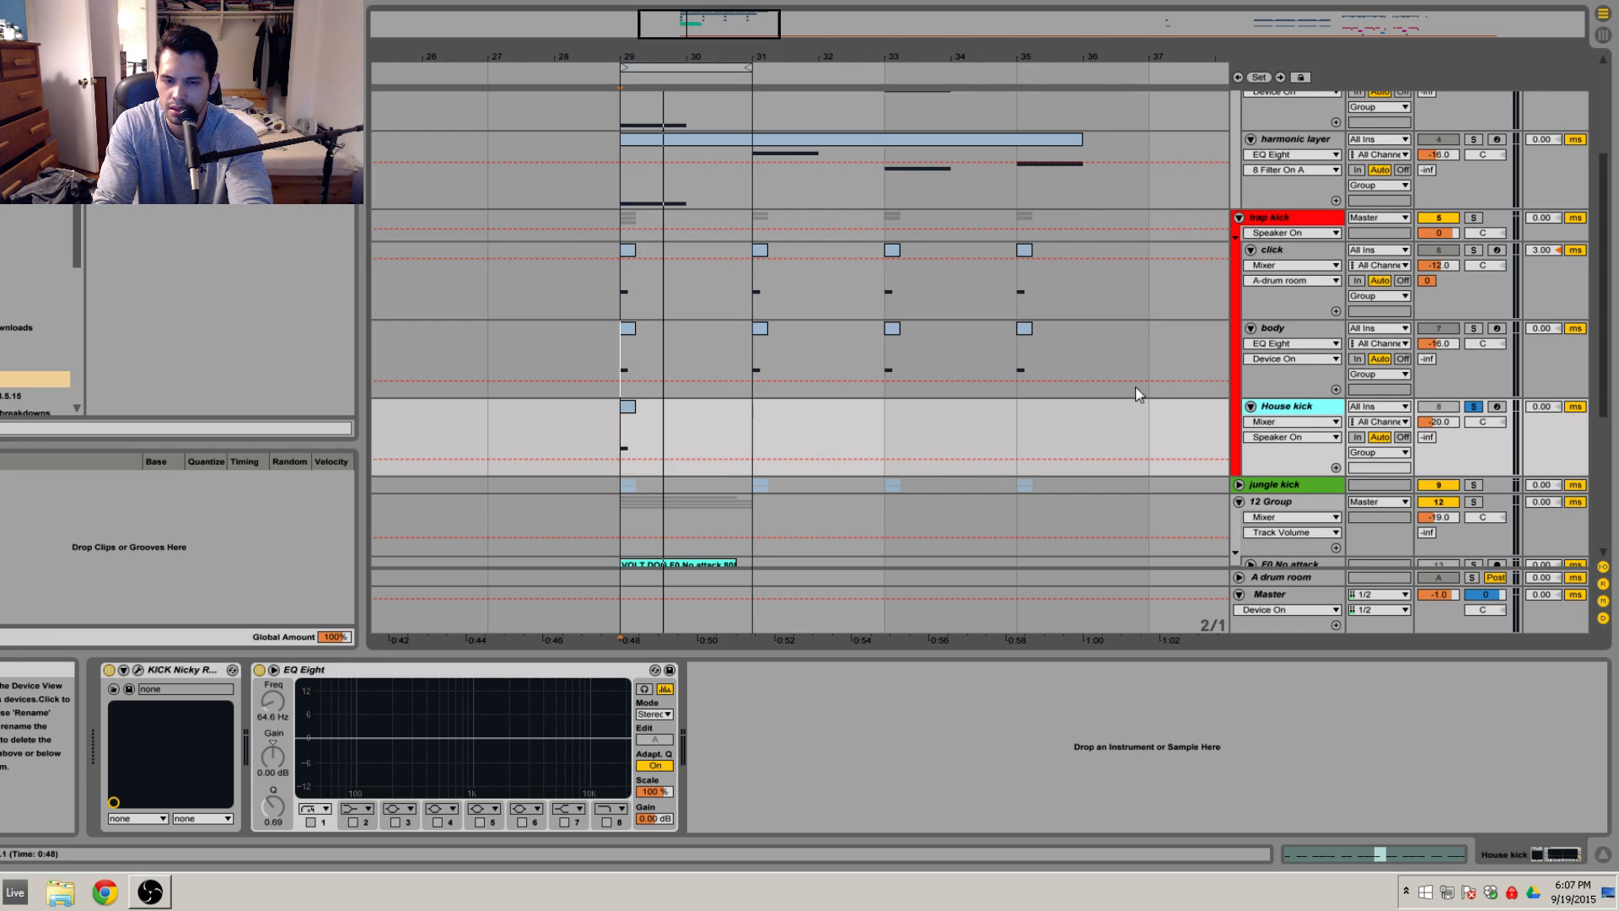
Step: Finish auditioning the soloed House kick and look over the layers around the trap kick group
key(space)
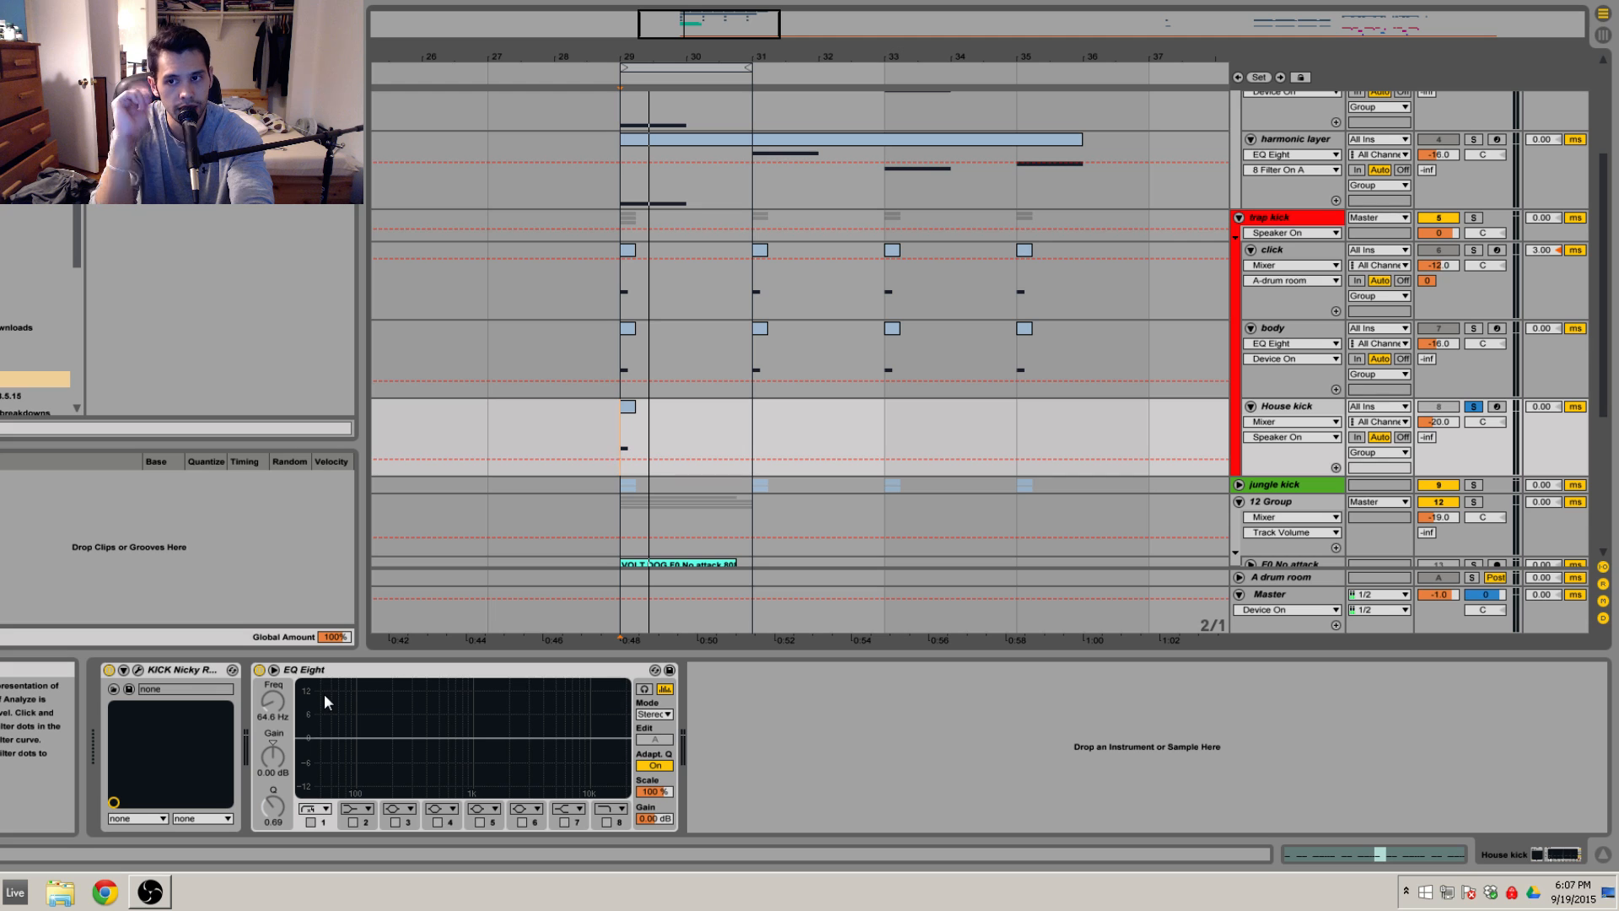
scroll(556, 287, up, 3)
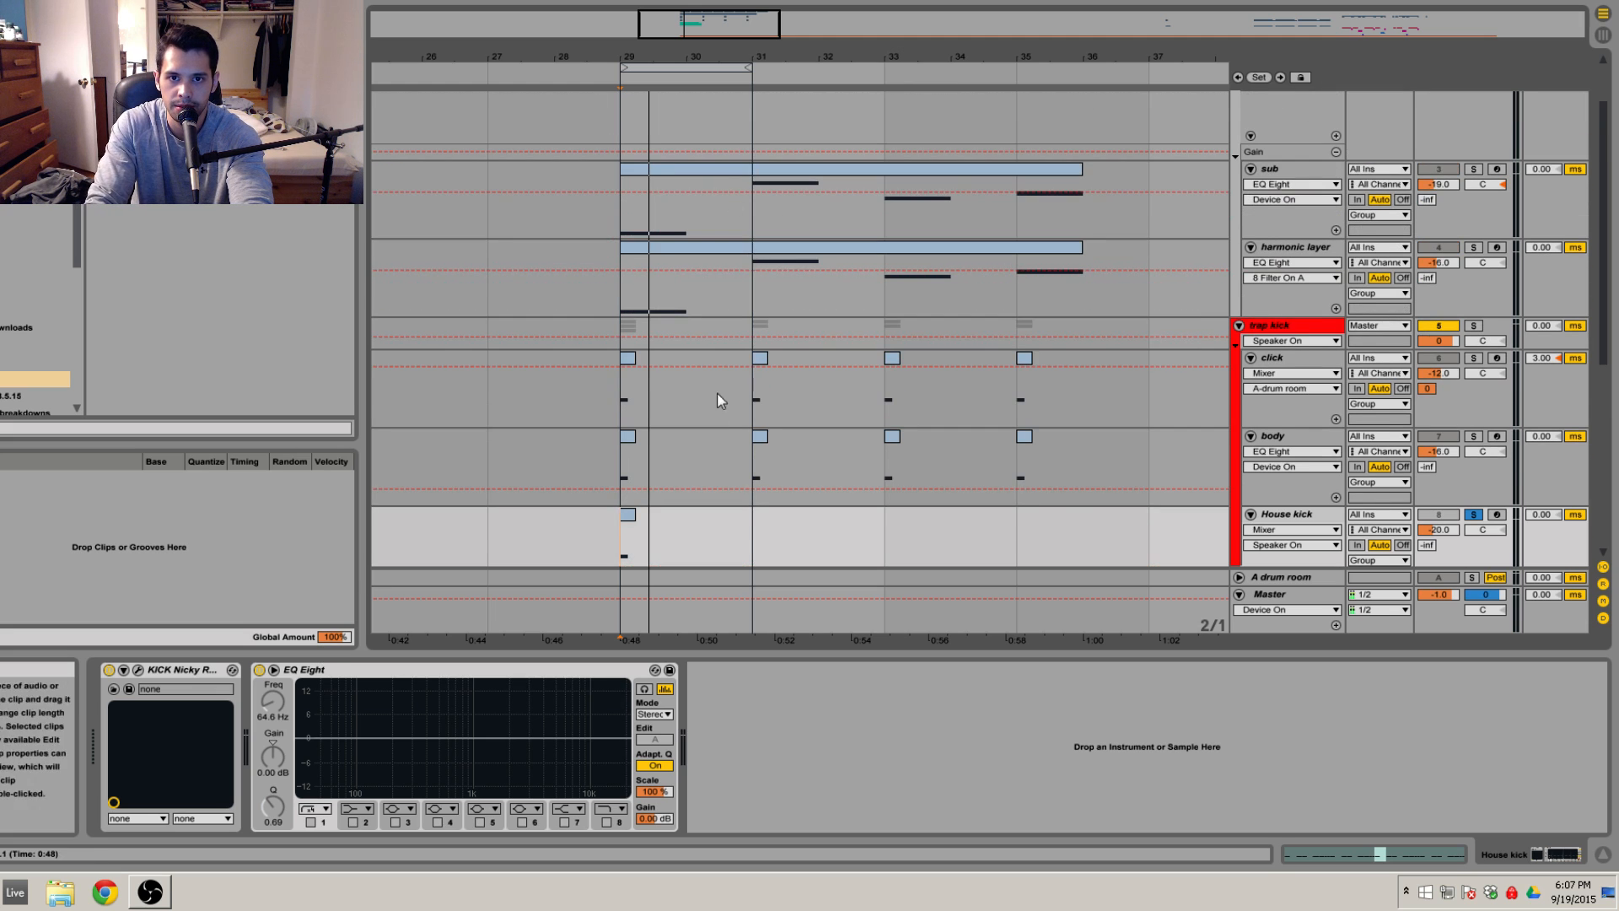
scroll(720, 400, down, 3)
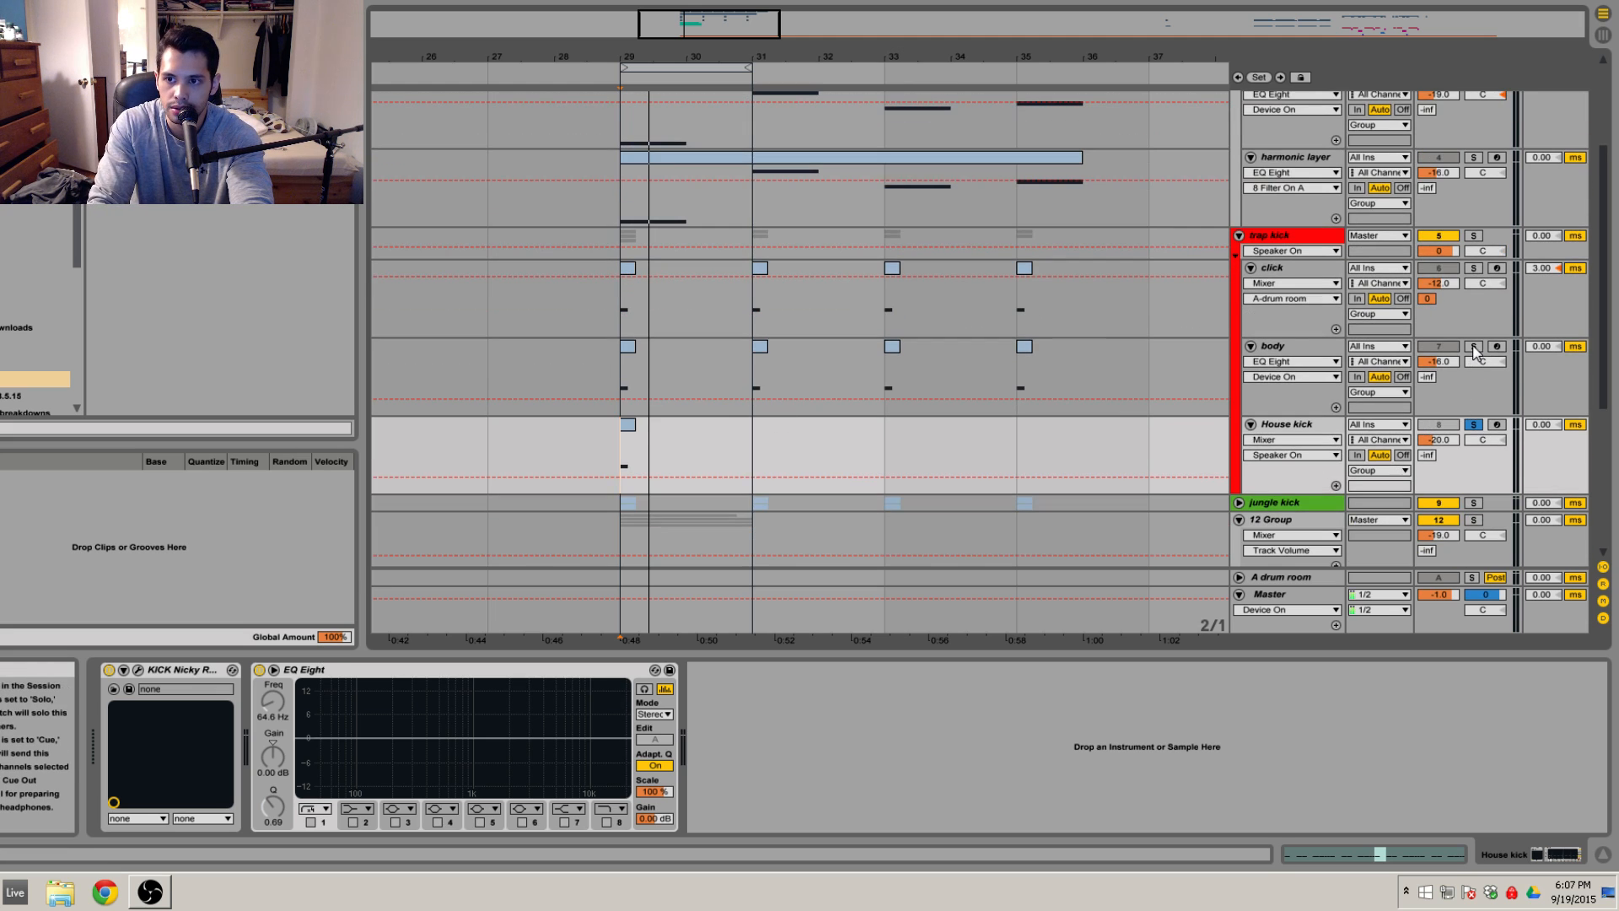
Step: Switch the solo from the House kick to the body track and audition it from bar 29
click(1474, 347)
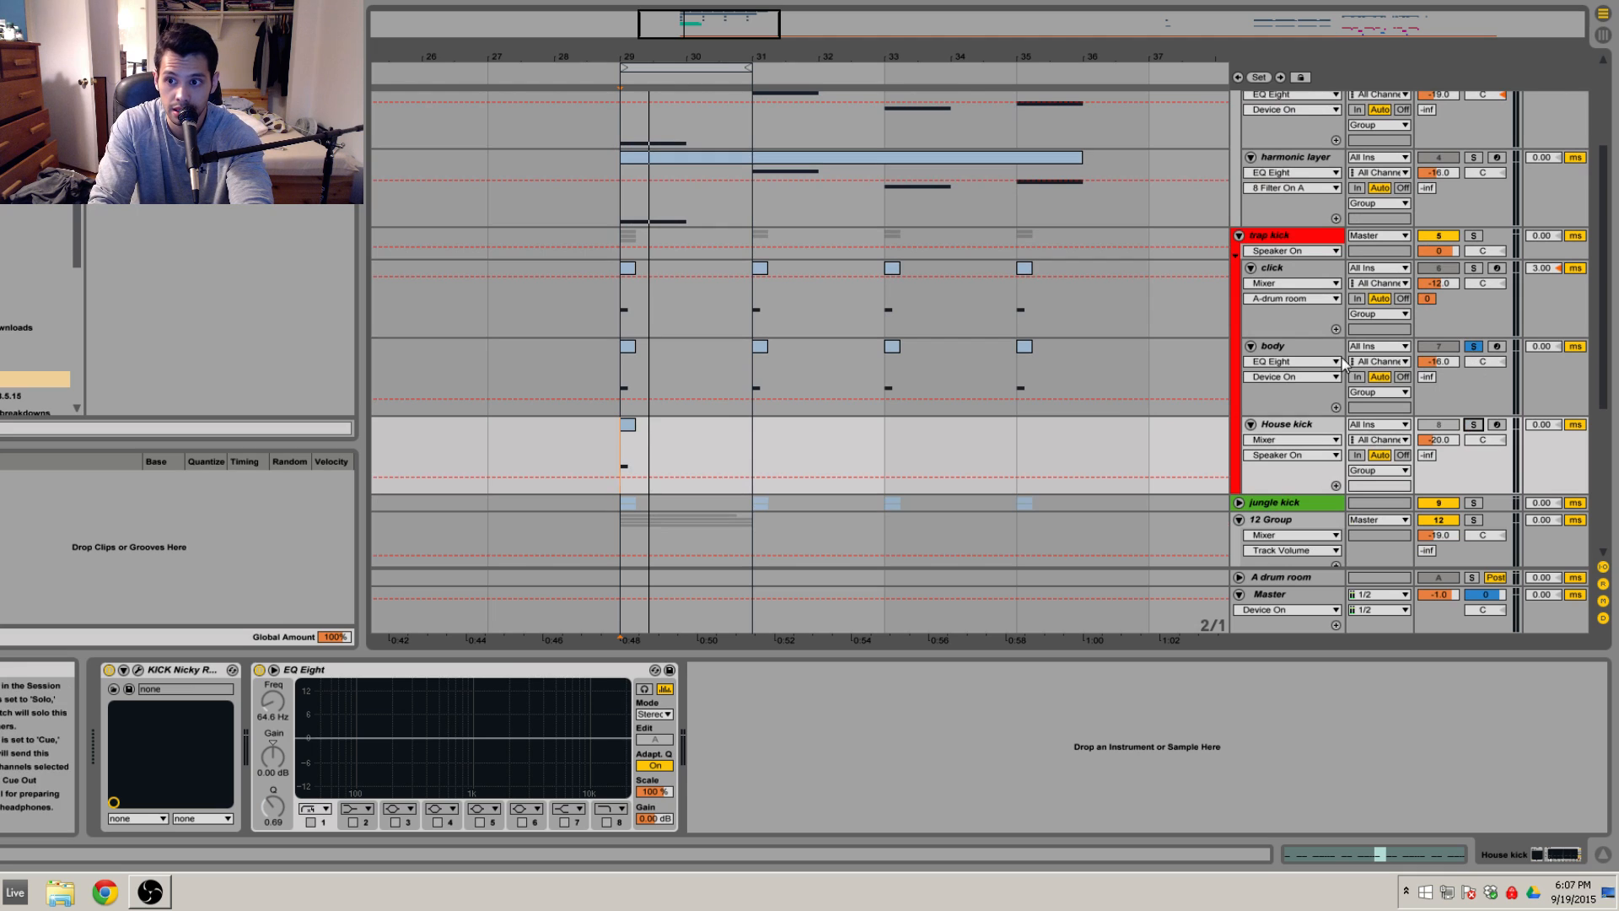
click(259, 669)
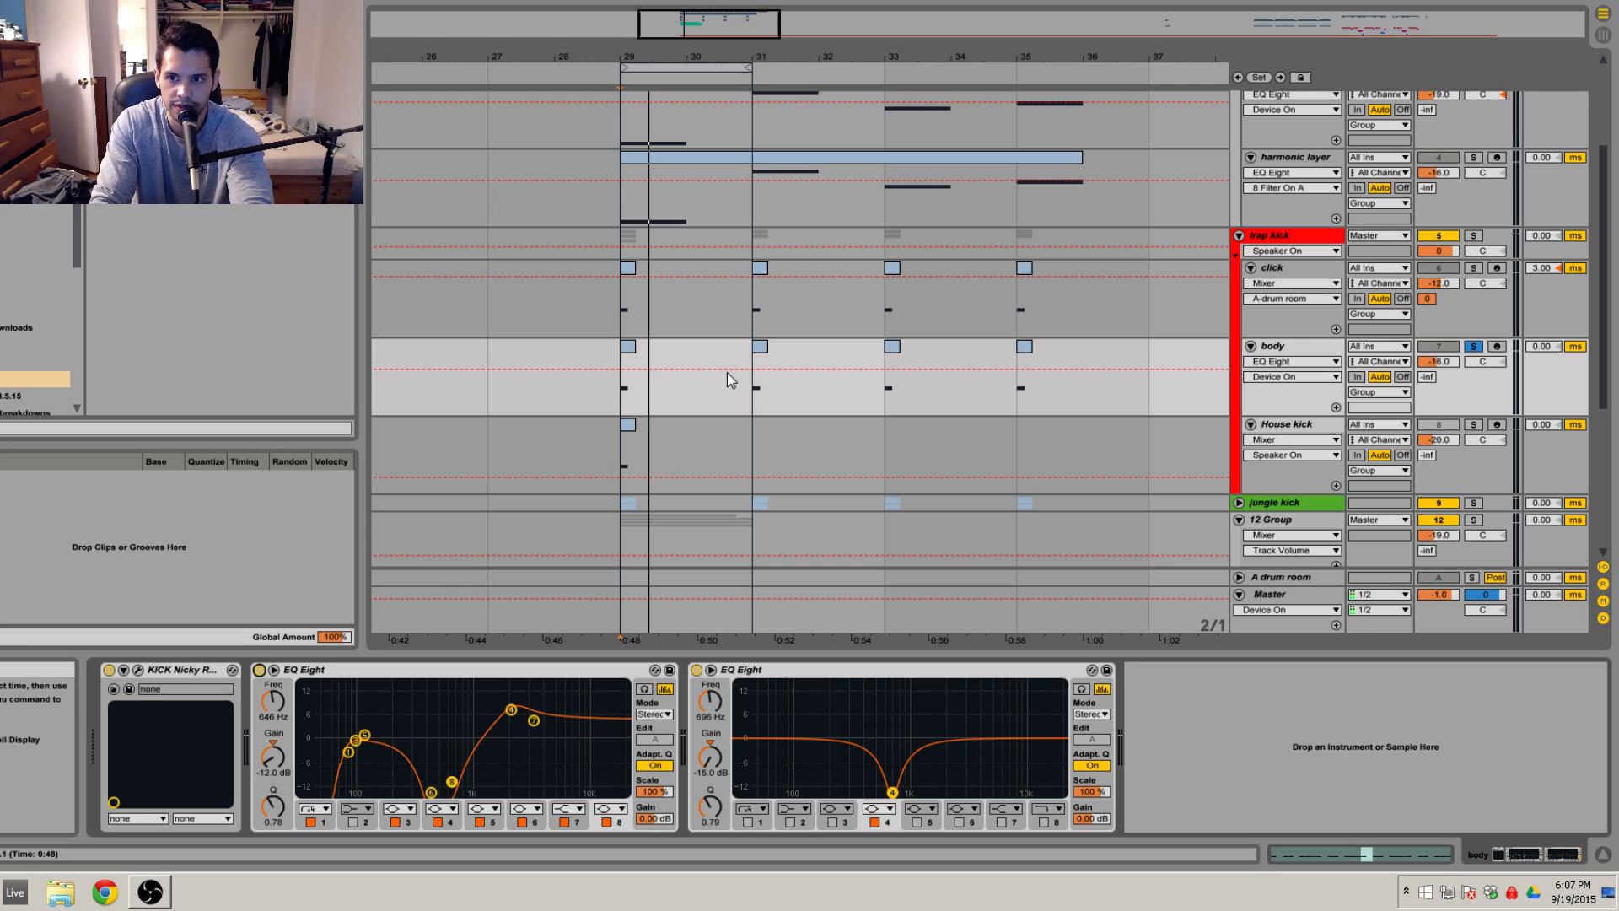
drag(809, 59, 784, 48)
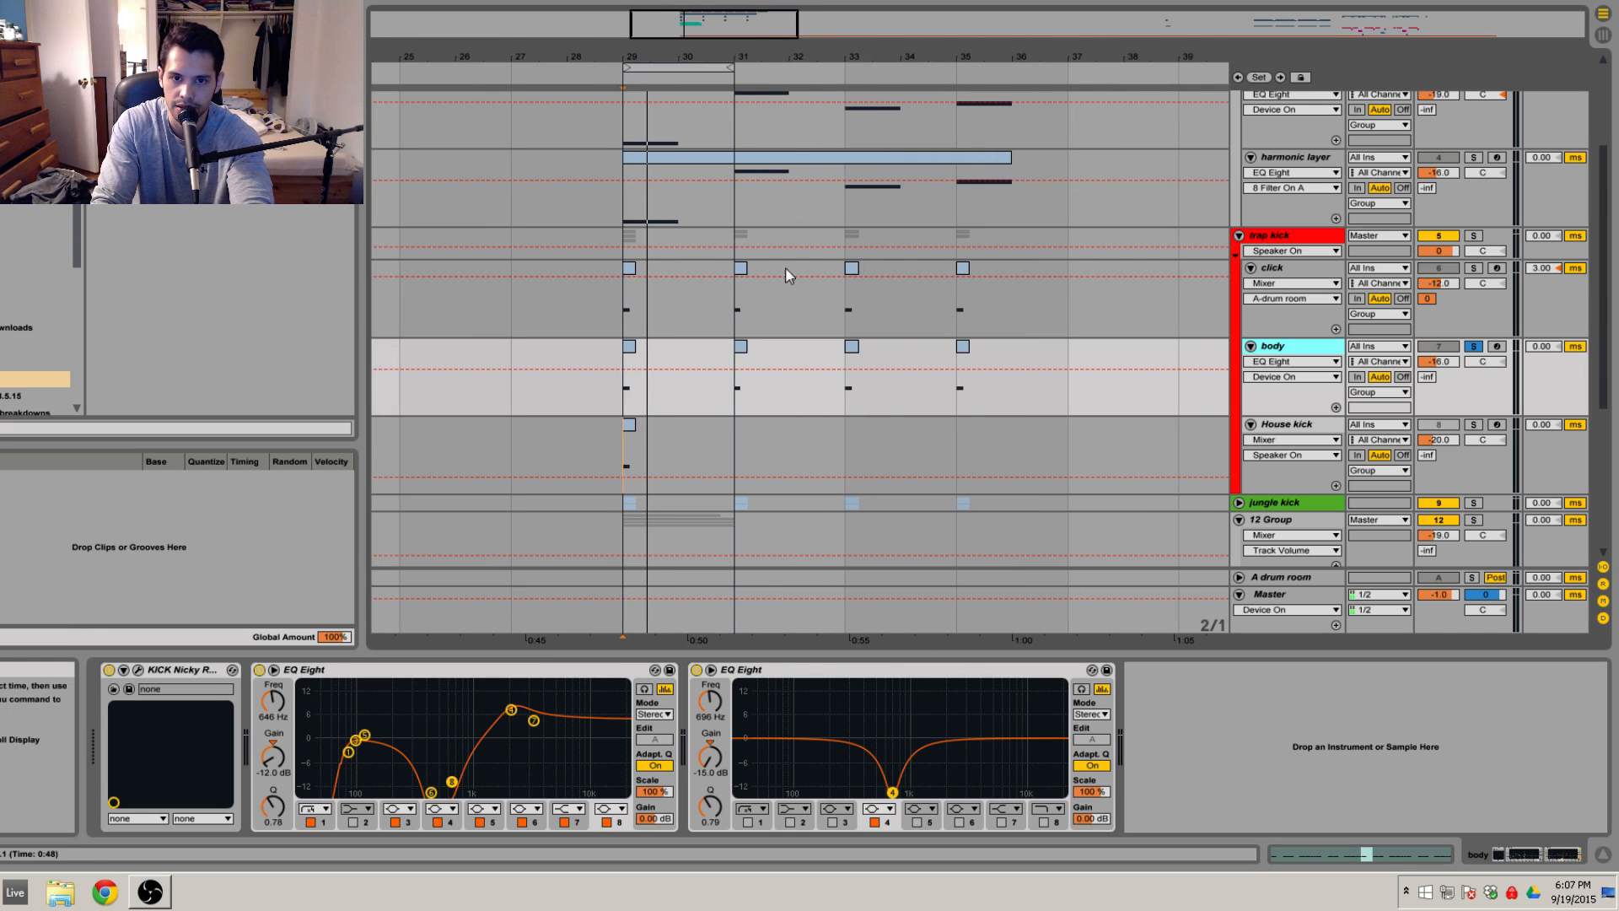
key(space)
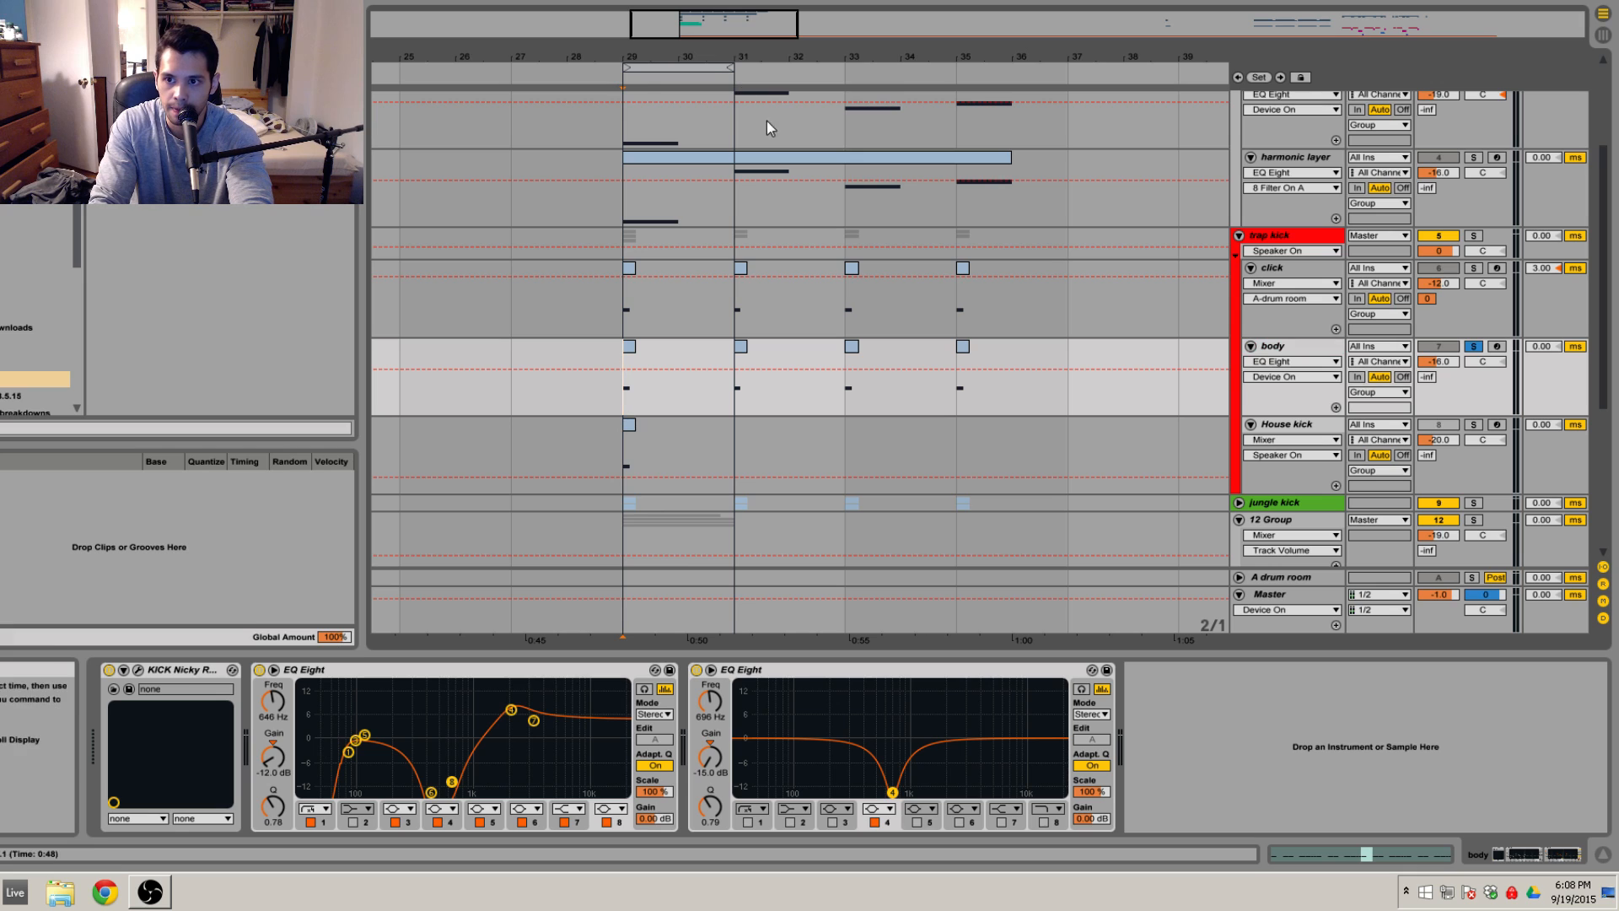
Step: Switch the solo from the body to the click track, show its devices, and audition it repeatedly from bar 29
click(1473, 346)
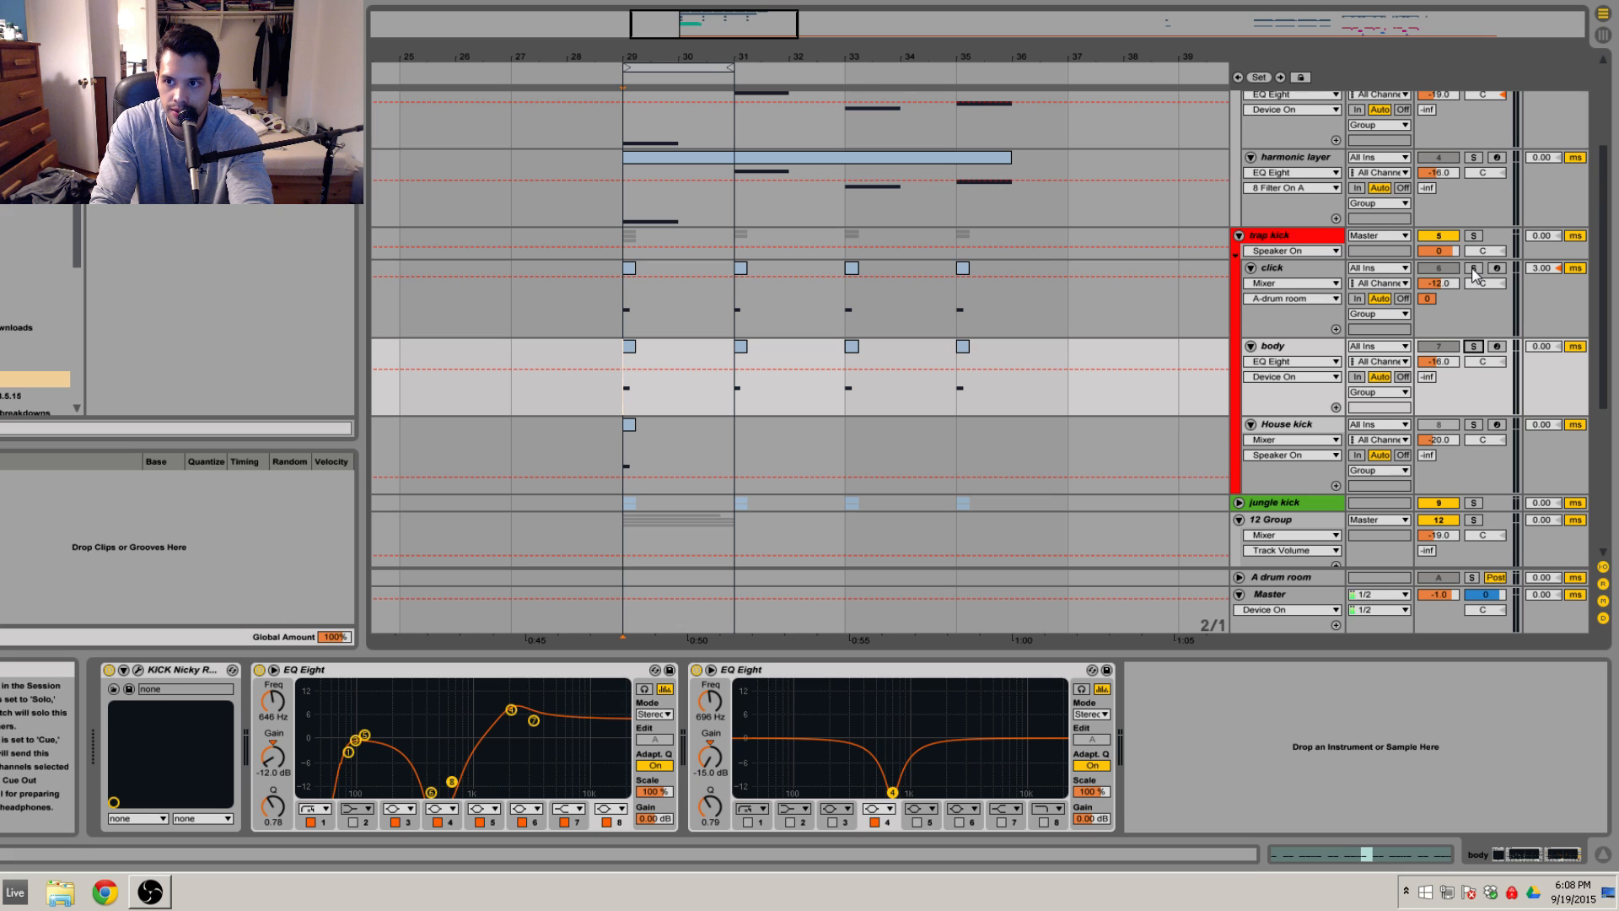
click(1473, 268)
click(1211, 284)
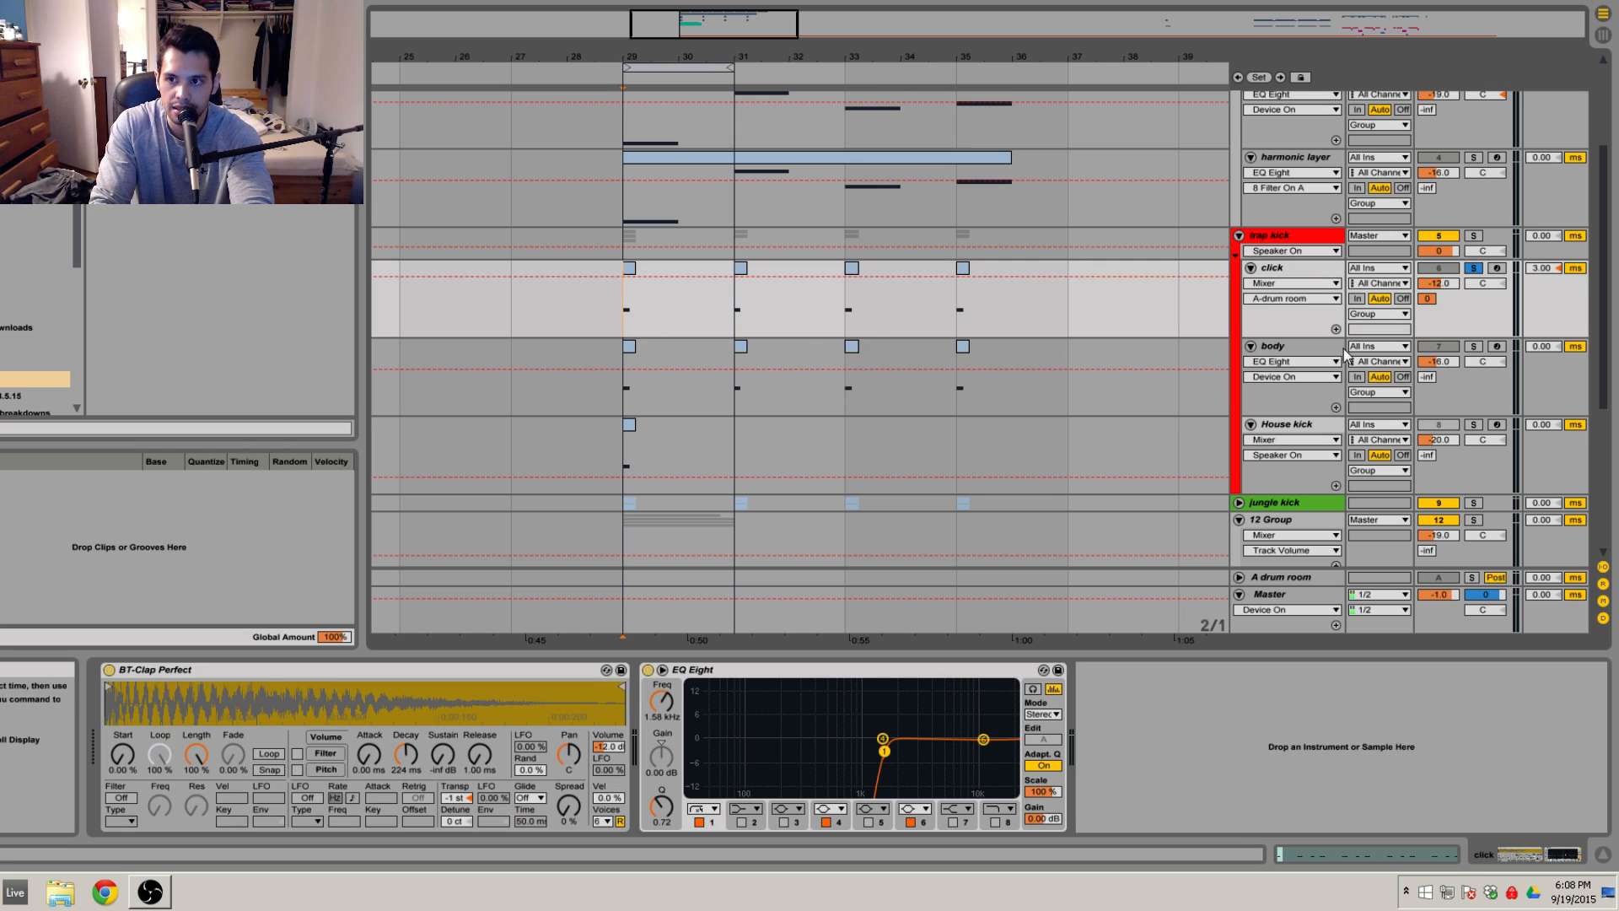
click(1428, 300)
key(space)
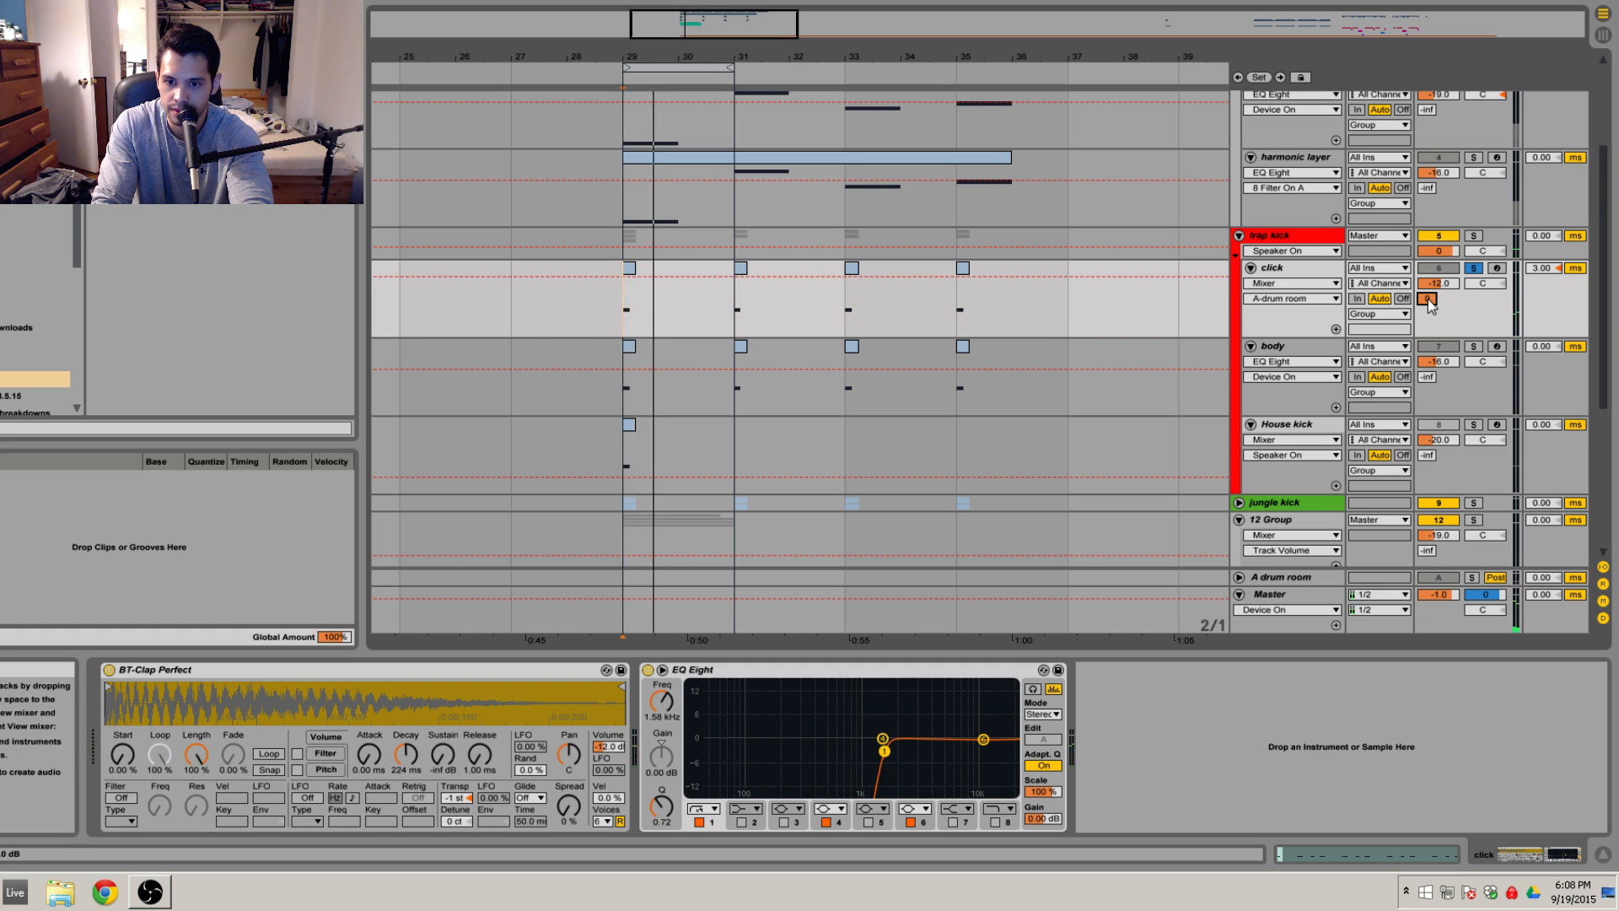
key(space)
key(space)
key(space)
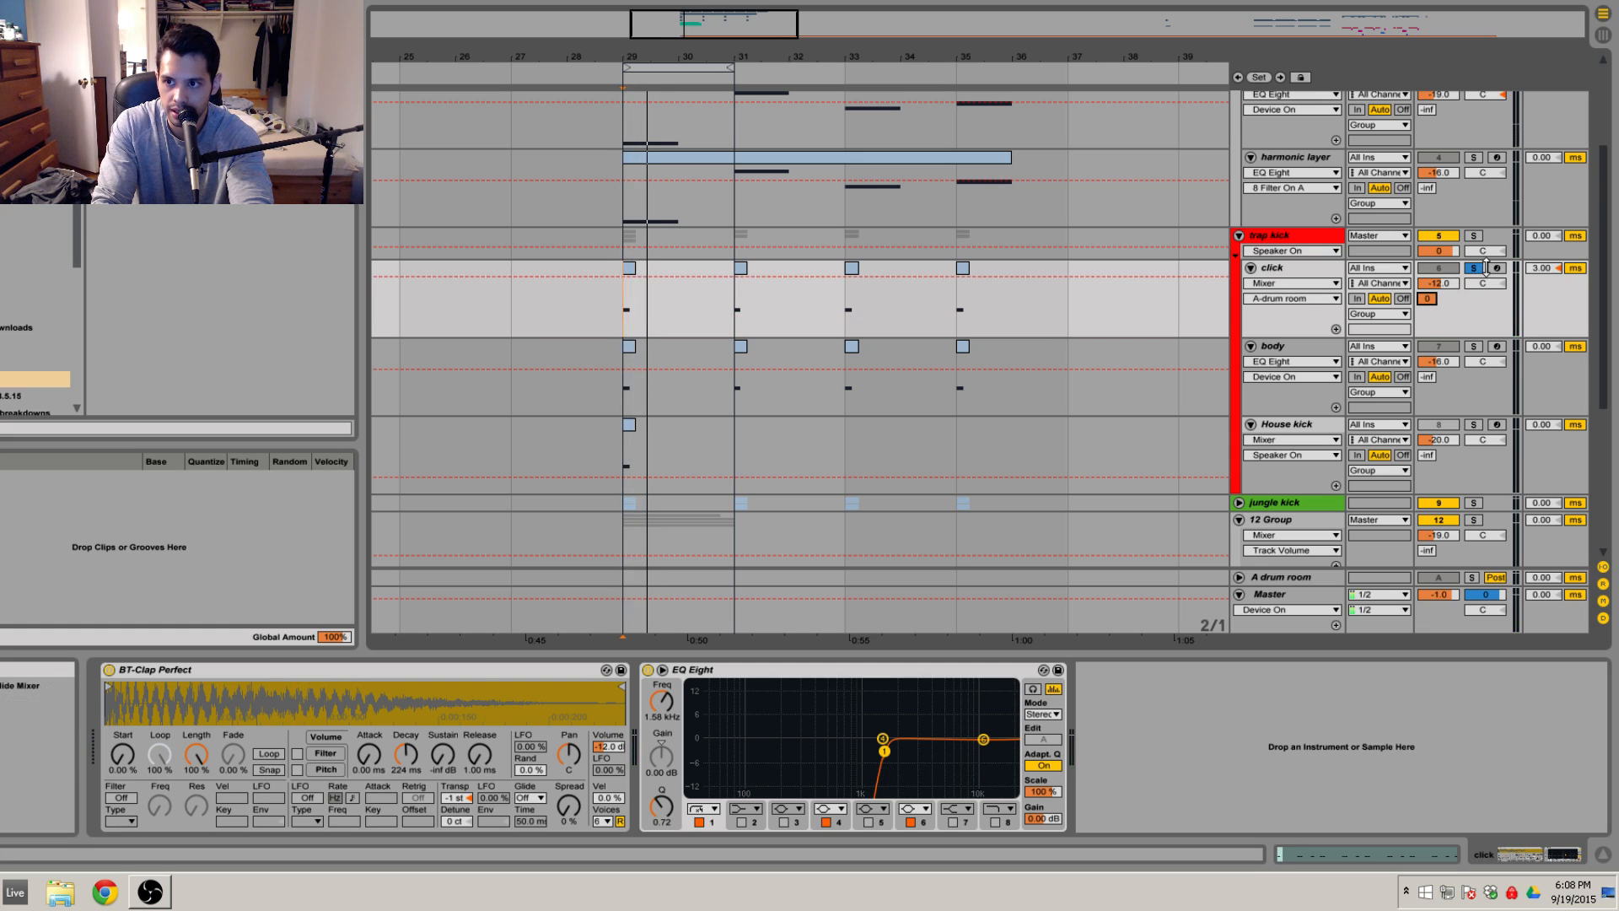
Step: Clear the solo on the click track and look over the arrangement from the subs group to the bounced clips
click(1473, 270)
scroll(1217, 324, up, 2)
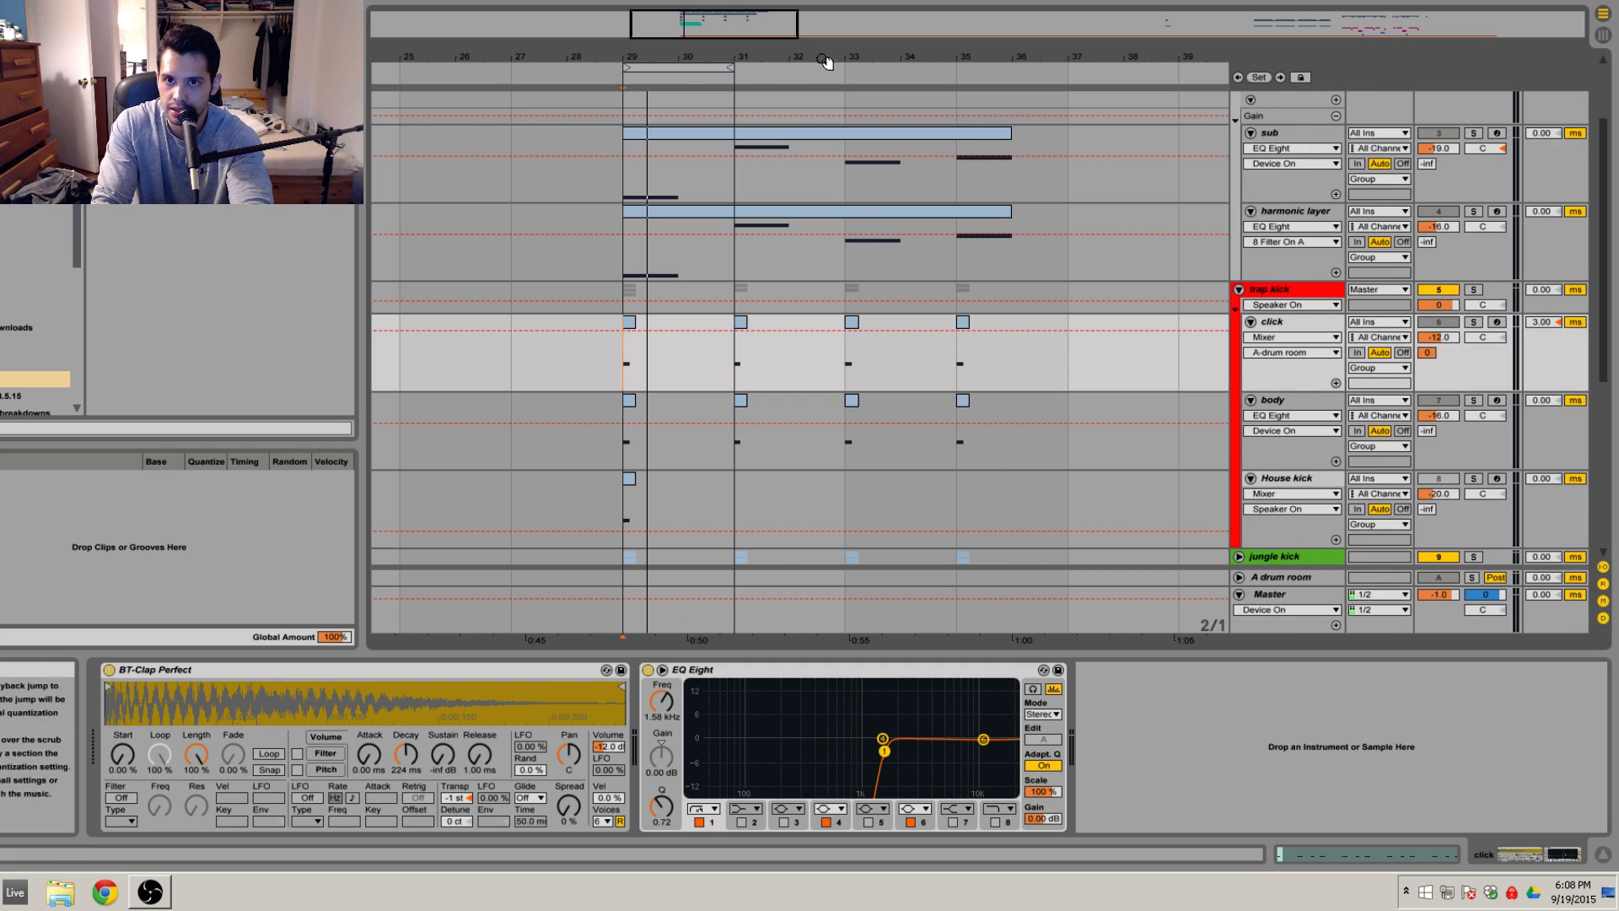
drag(823, 58, 828, 74)
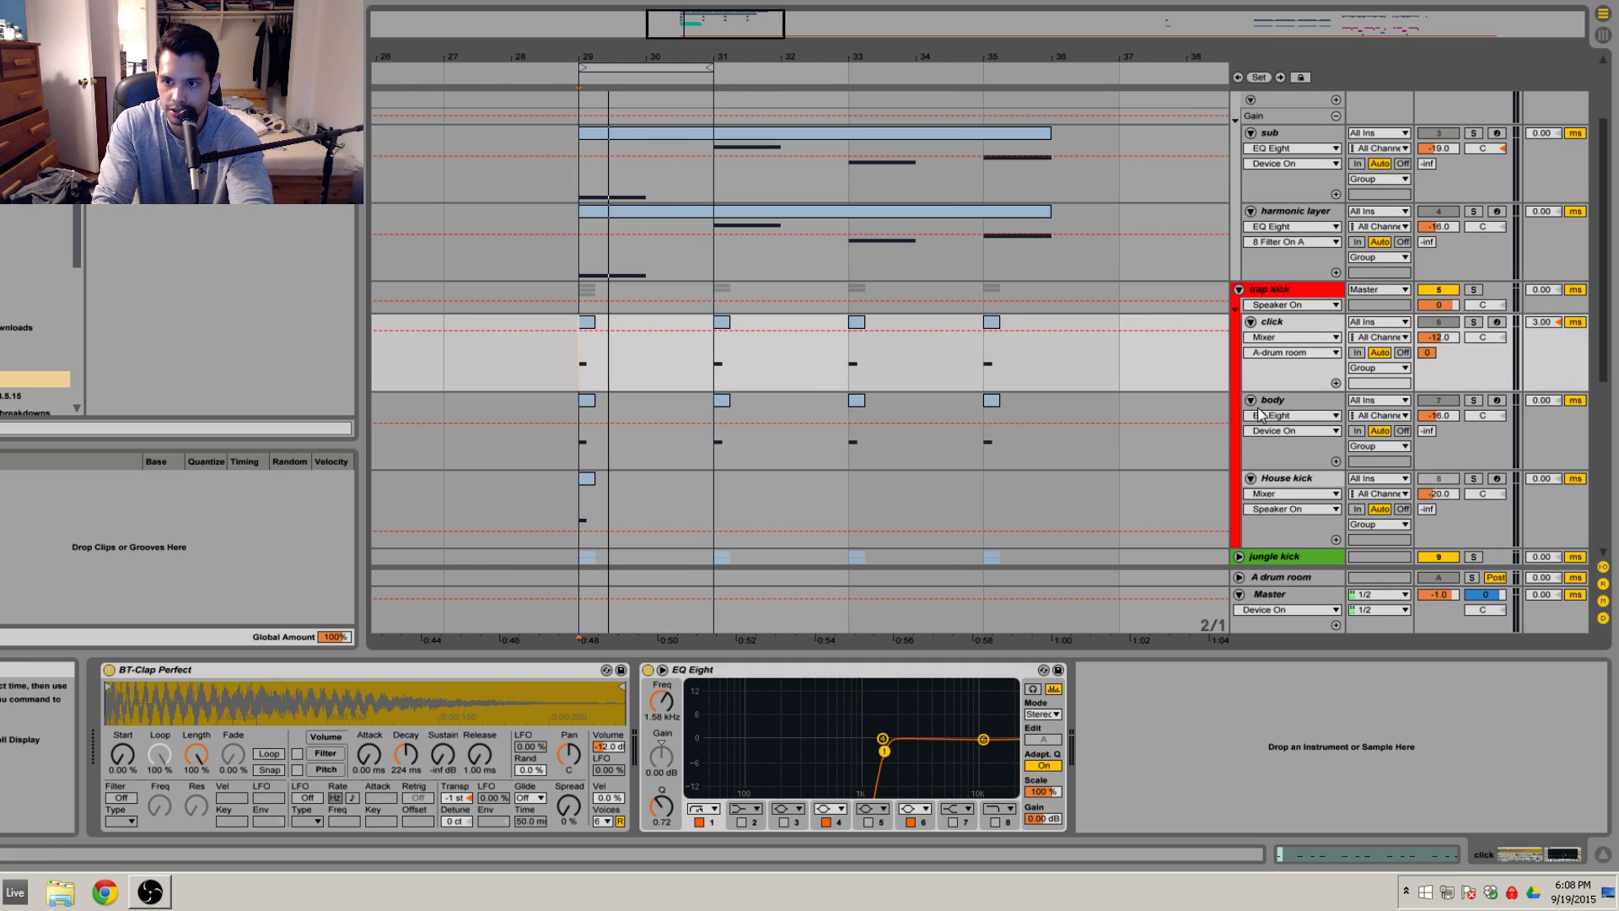
scroll(936, 354, down, 8)
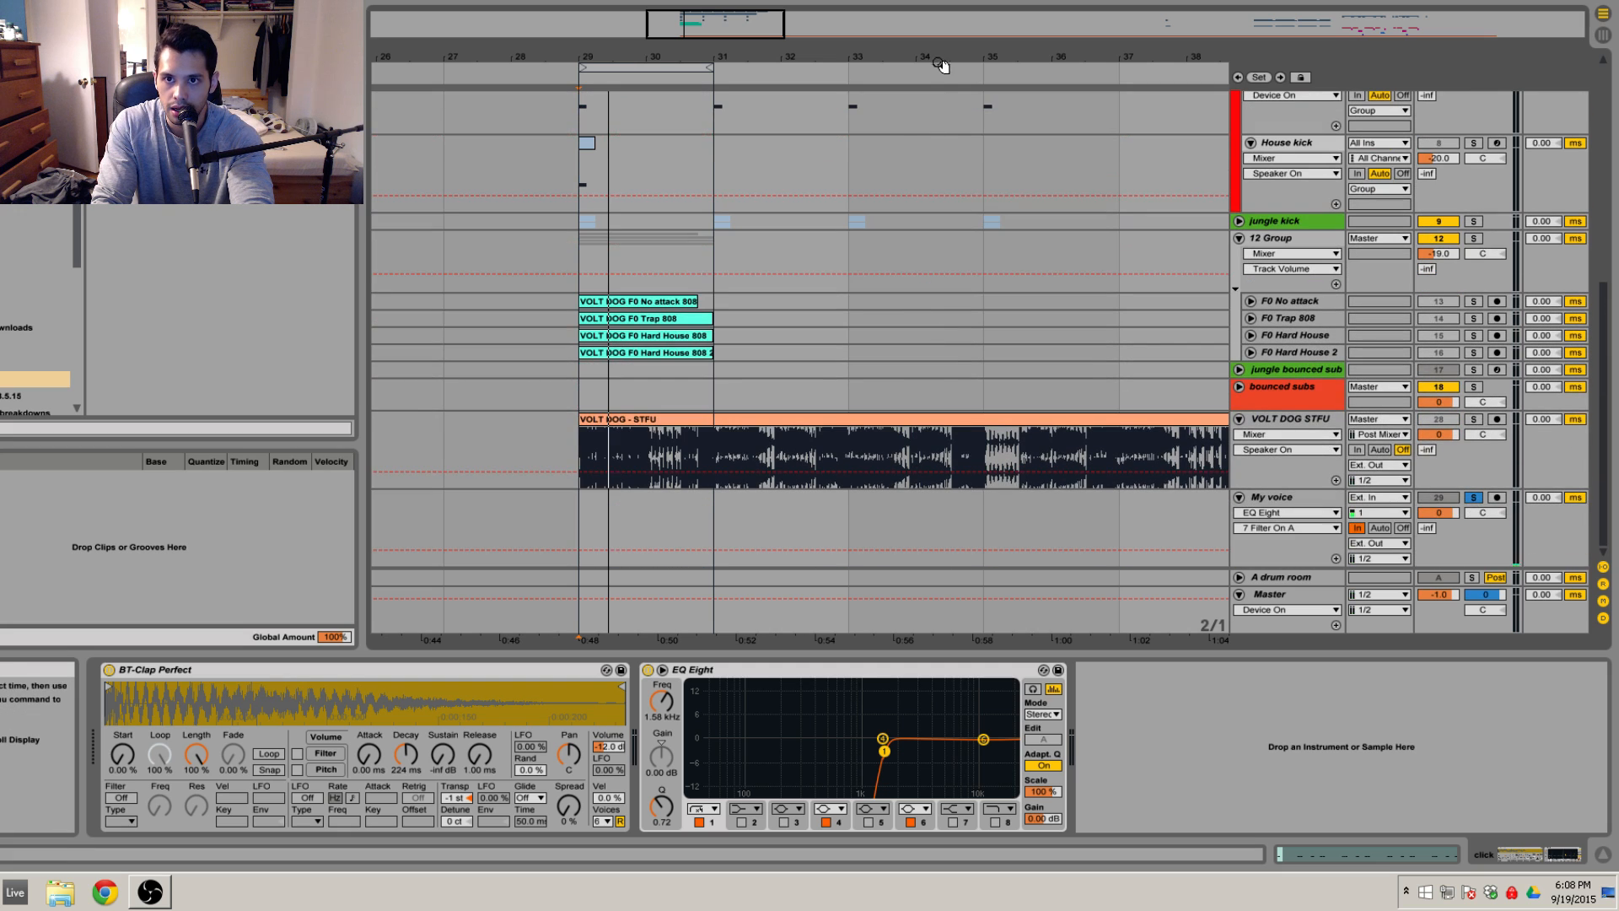
drag(937, 61, 931, 30)
scroll(920, 298, up, 2)
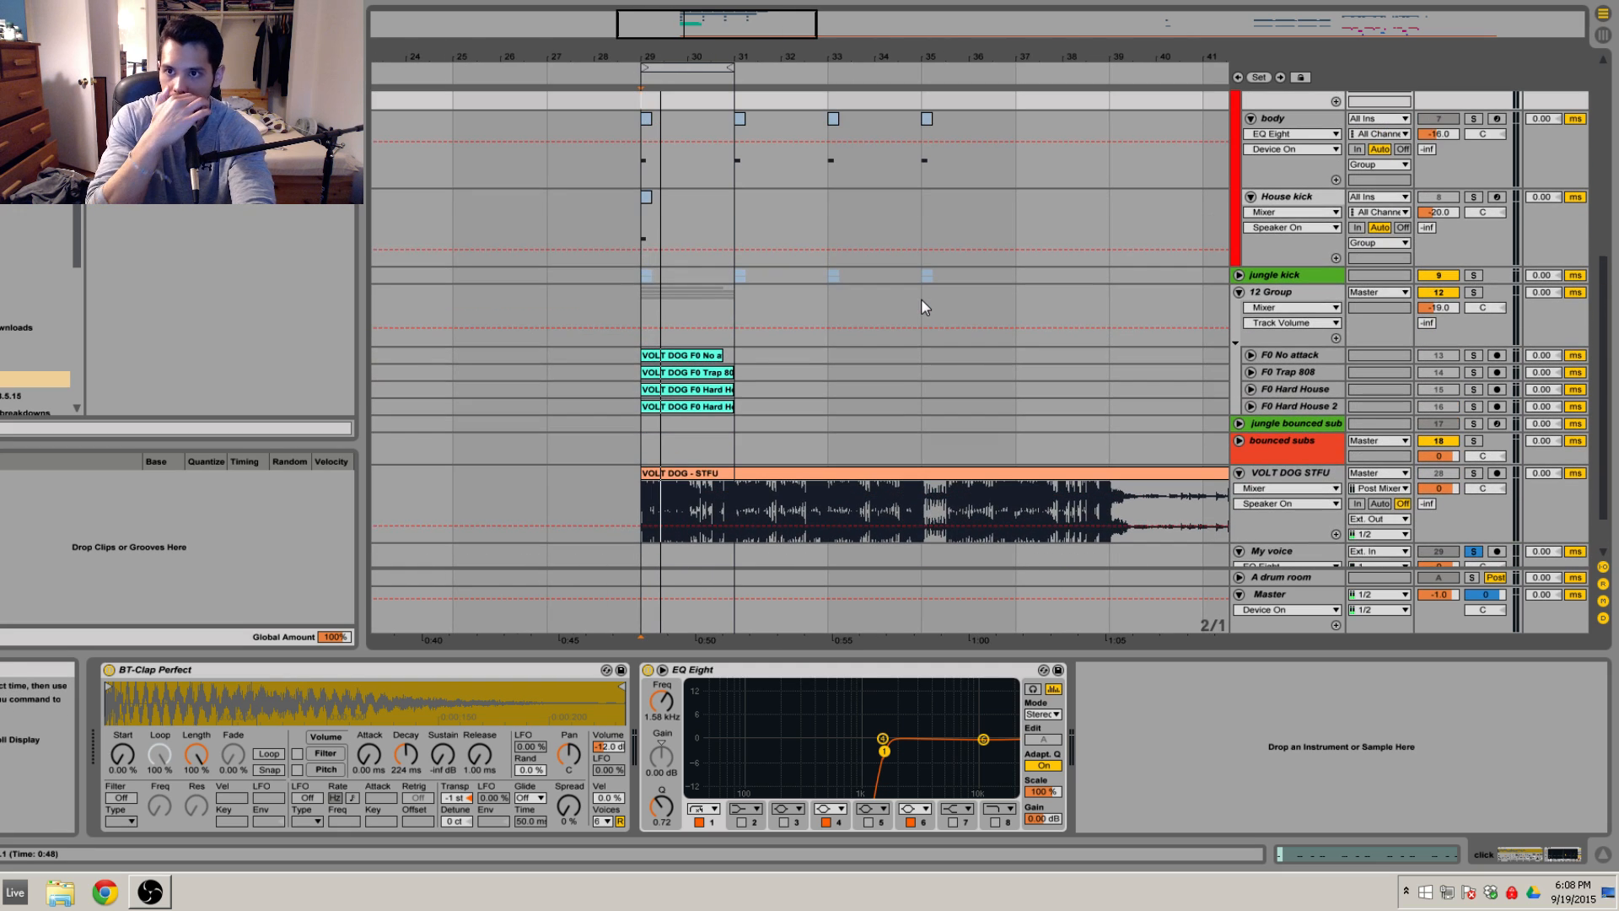
scroll(927, 295, up, 6)
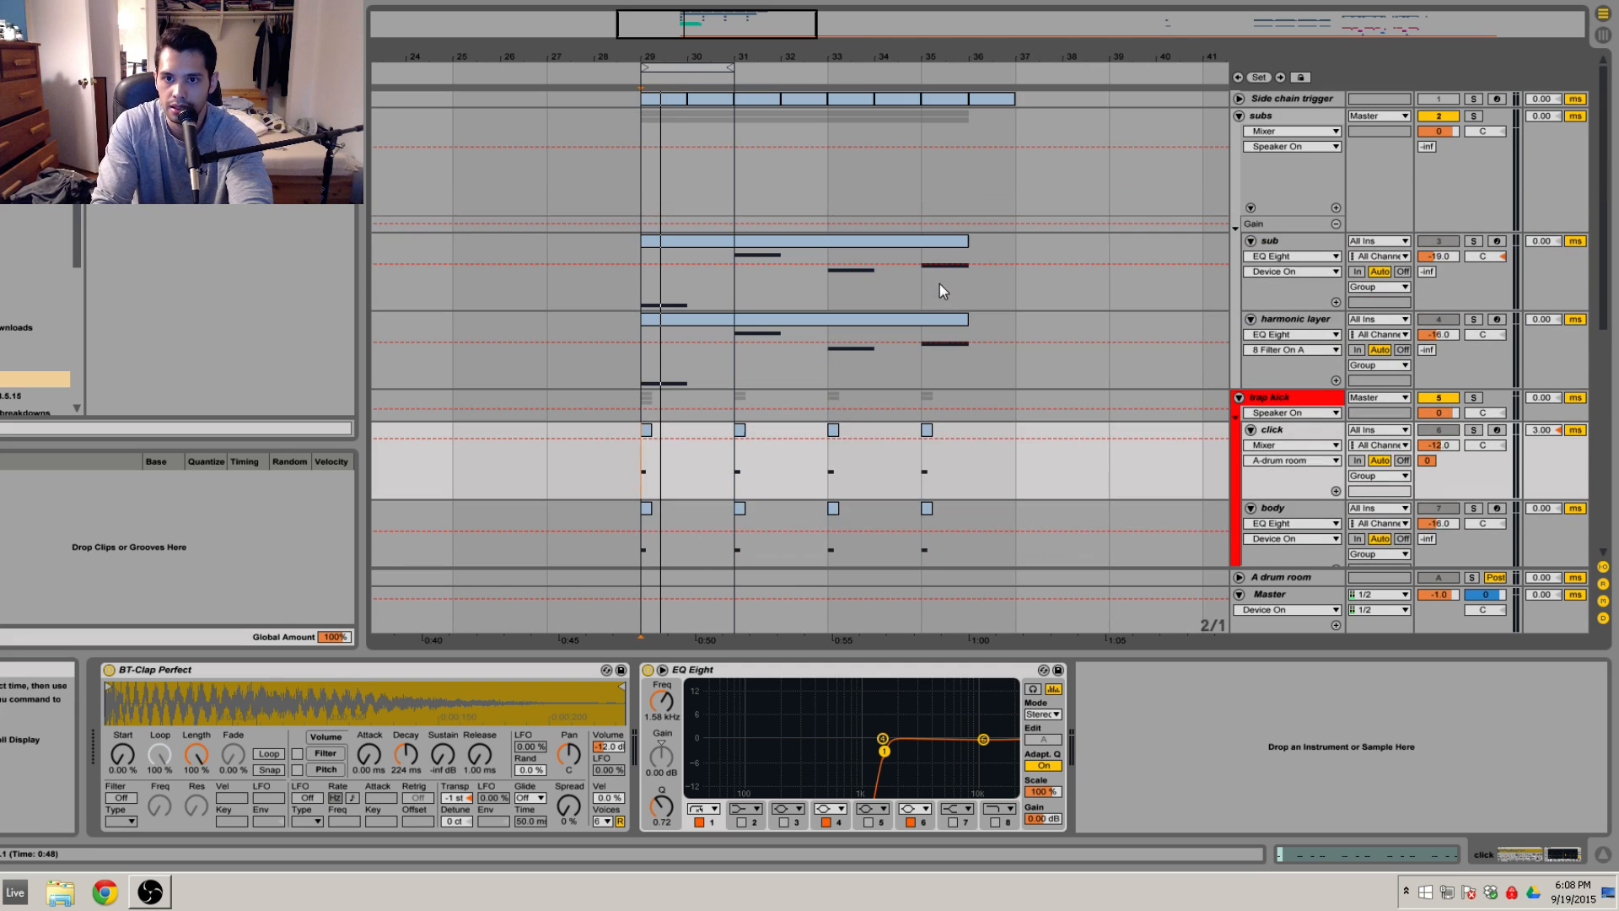
Step: Review the device chains of the sub, harmonic layer, body and click tracks one after another
click(1289, 241)
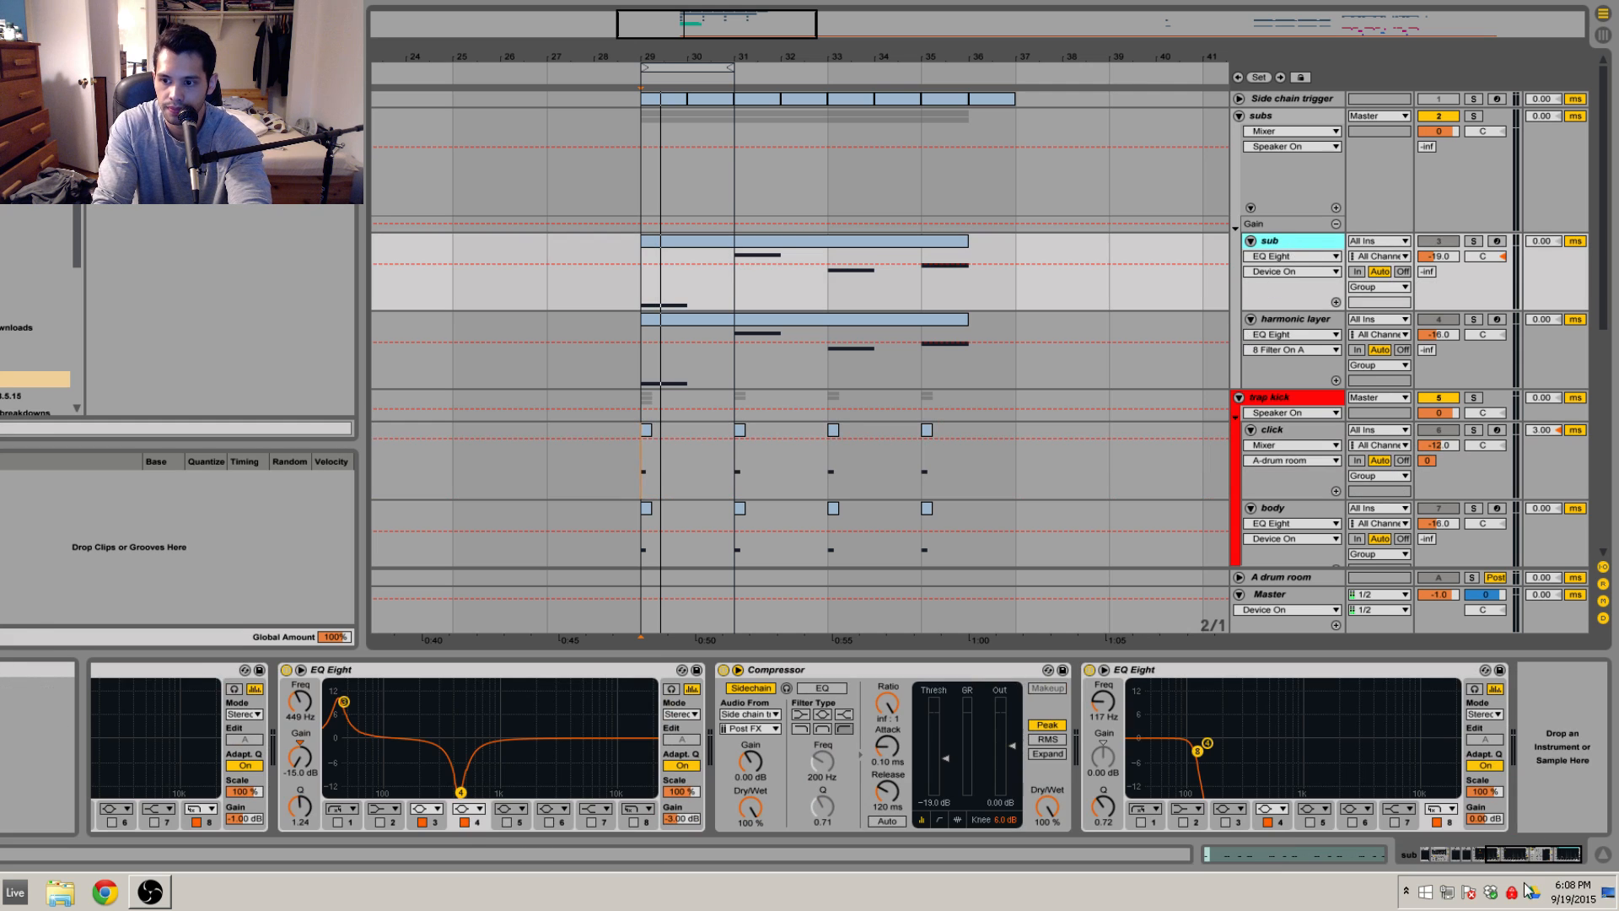
drag(1439, 854, 1510, 849)
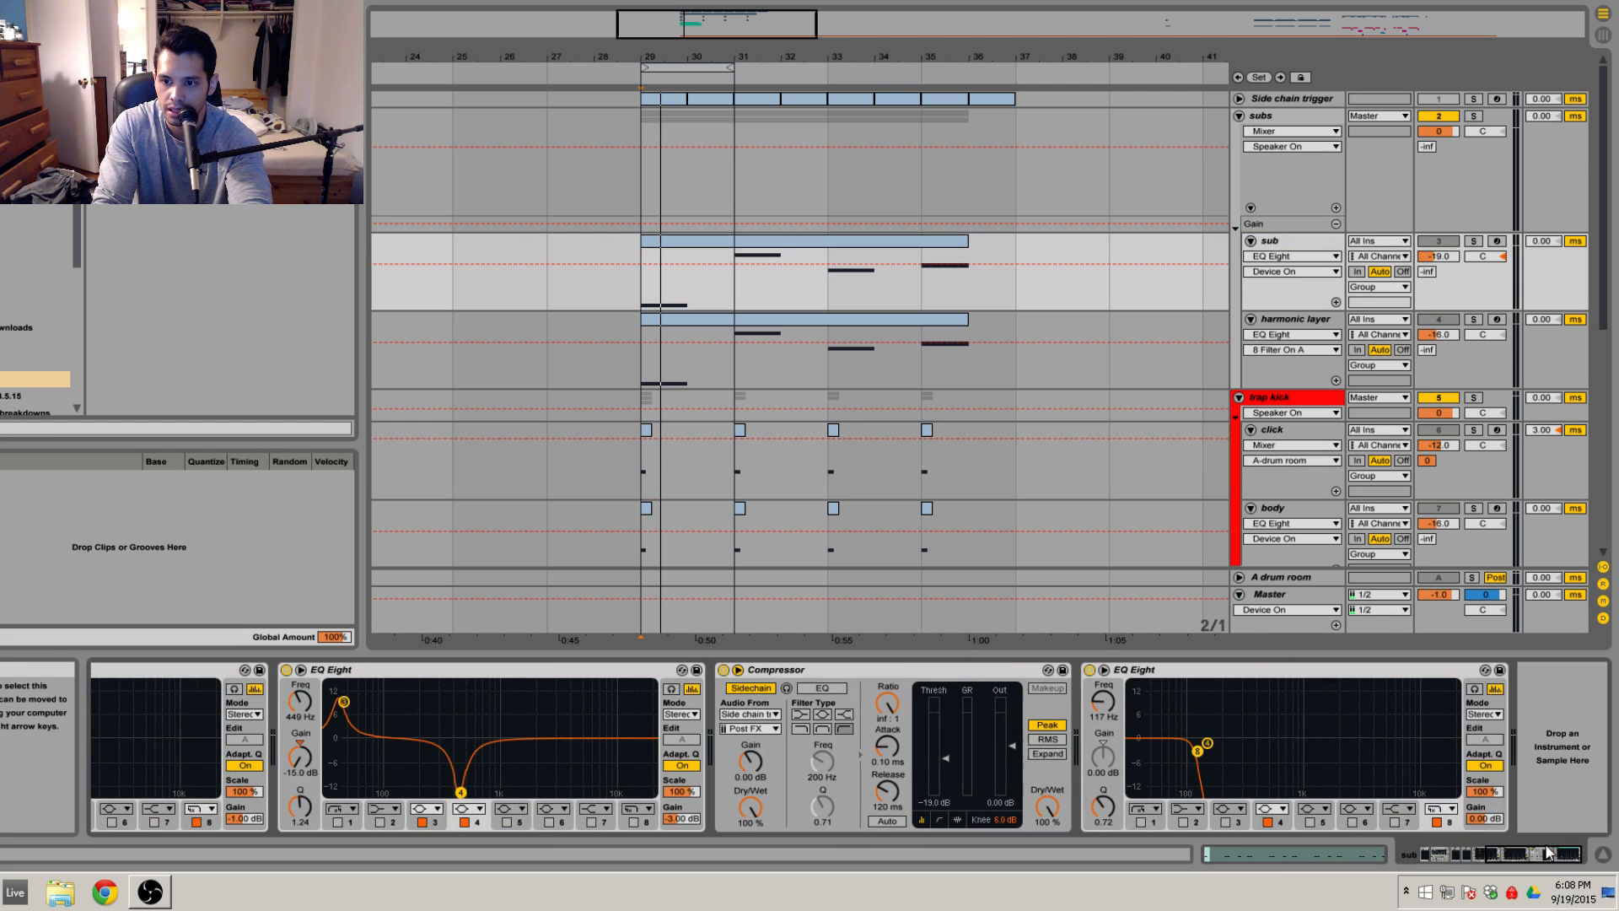
click(1292, 319)
drag(1498, 838, 1445, 833)
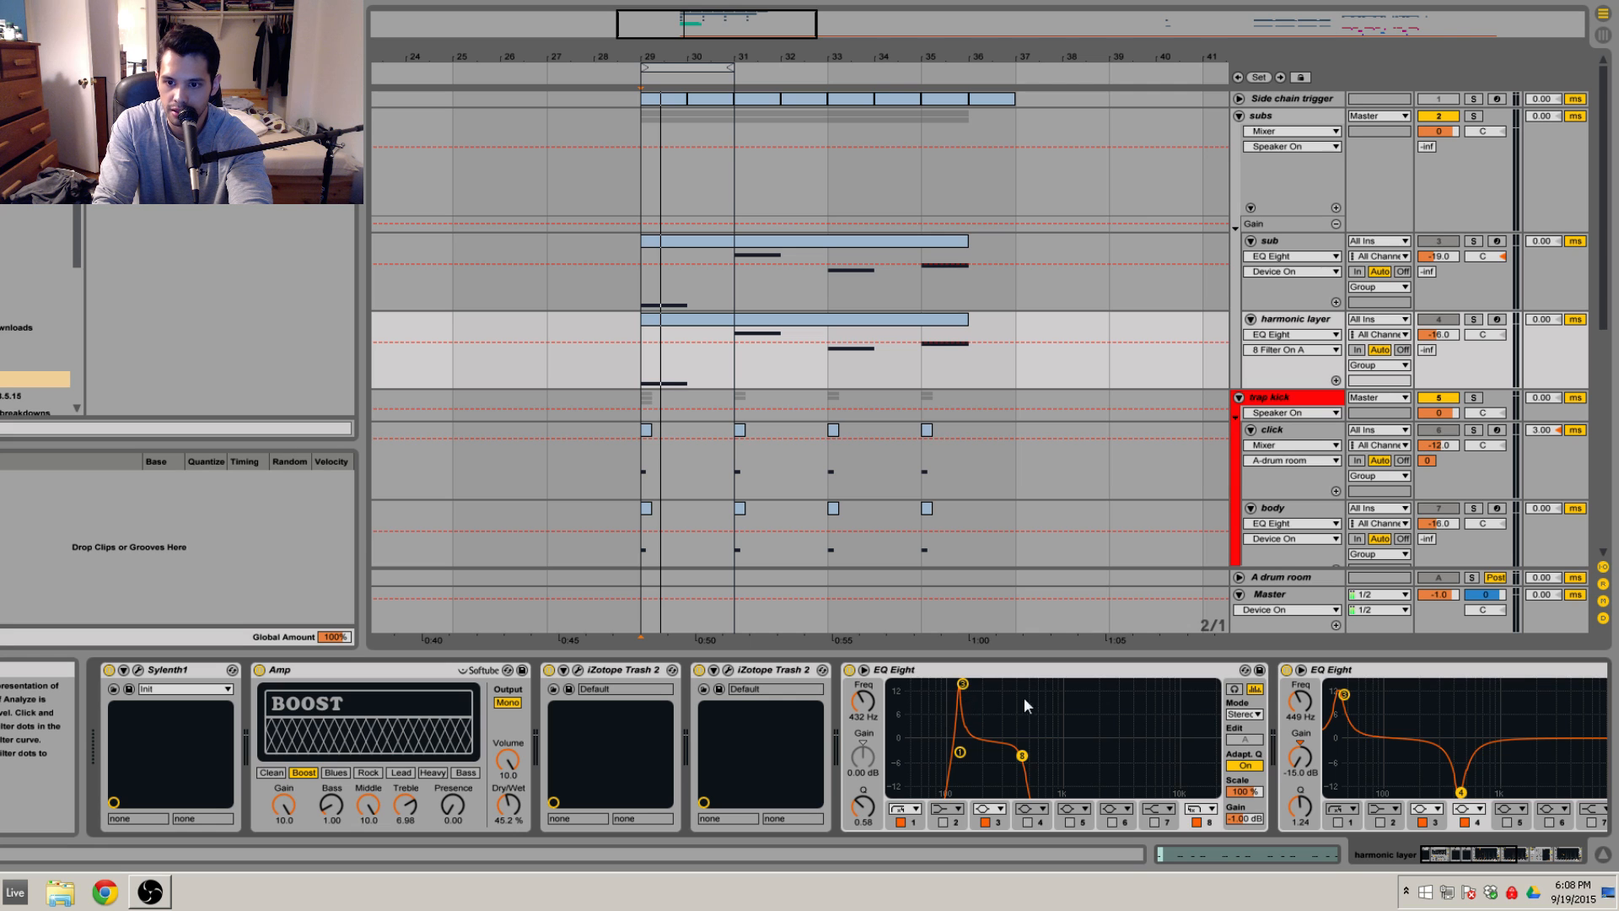
drag(1447, 847, 1458, 847)
click(1290, 510)
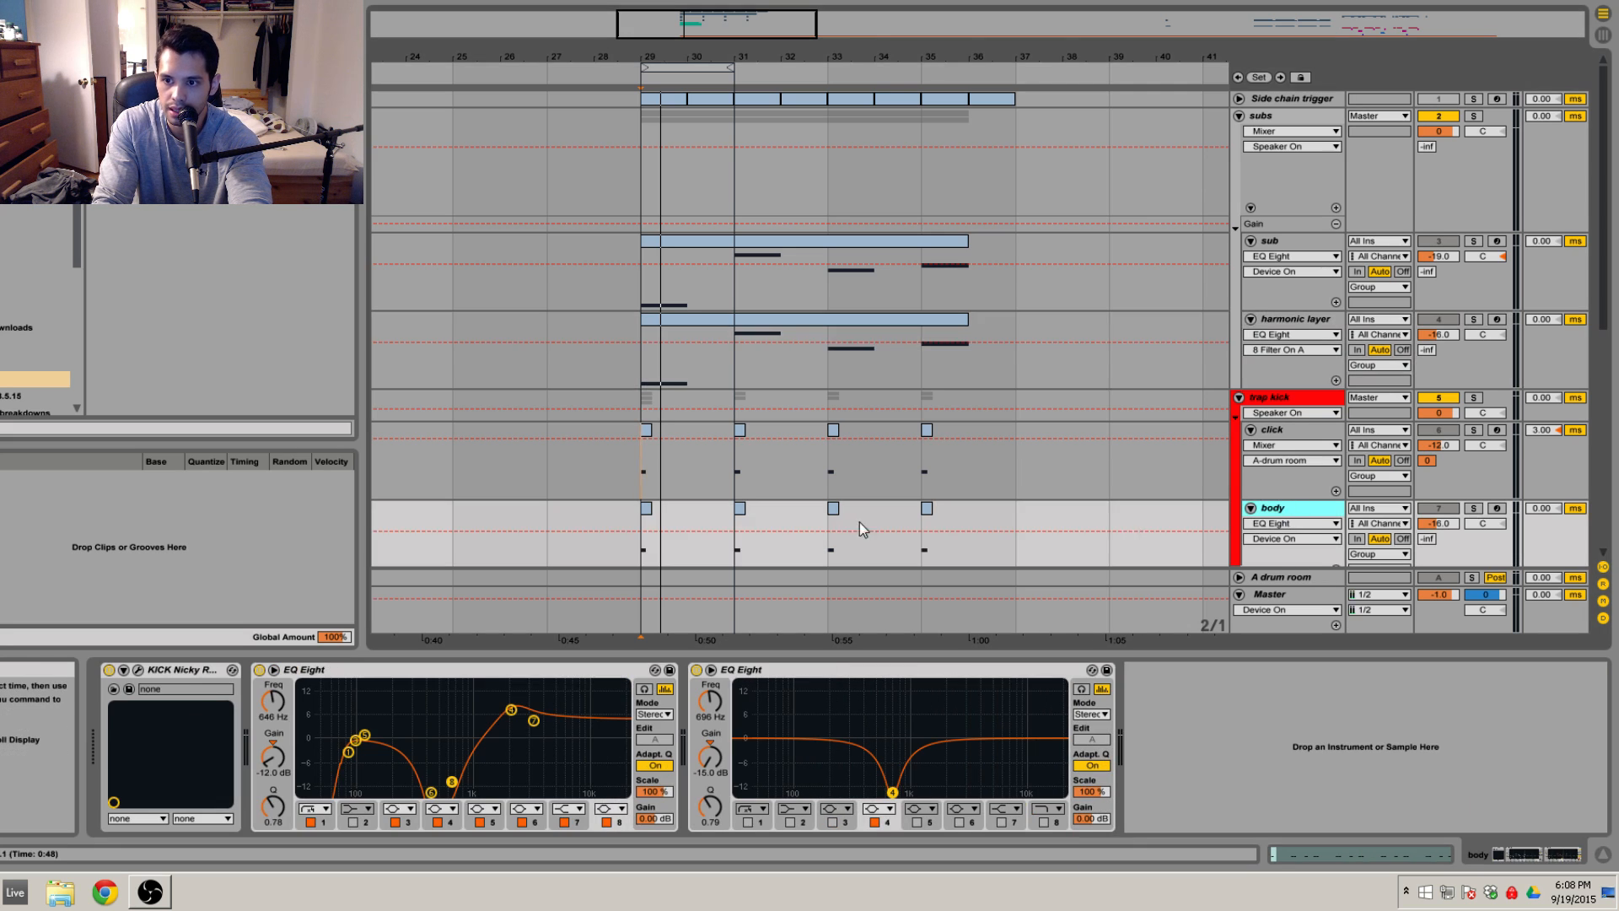
scroll(858, 522, down, 2)
scroll(792, 479, up, 1)
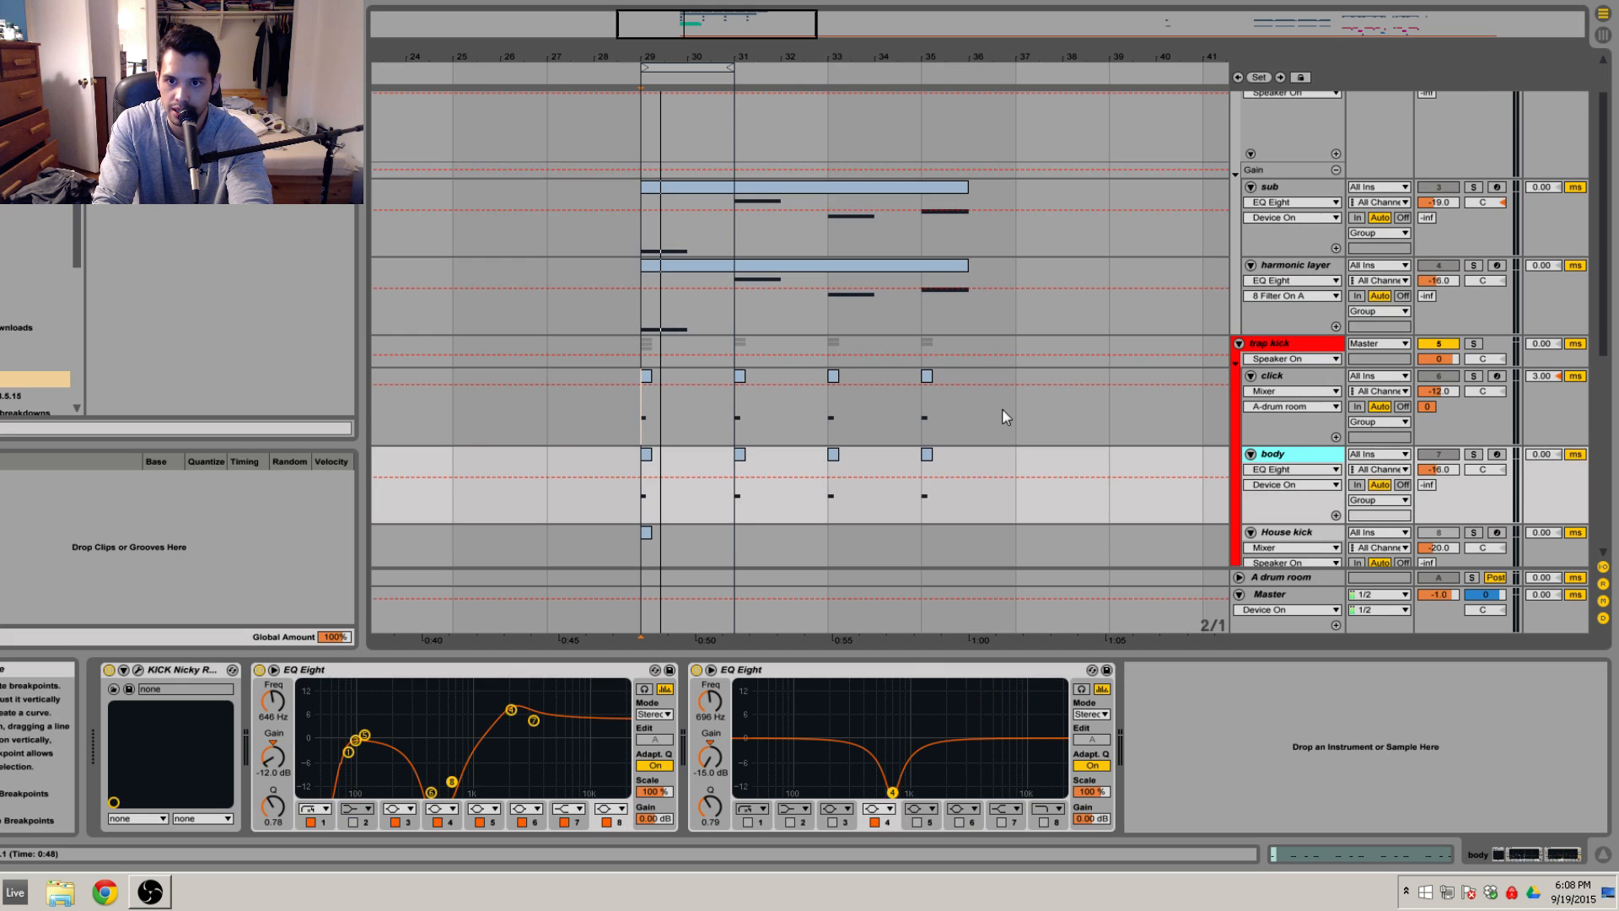
scroll(1012, 430, down, 3)
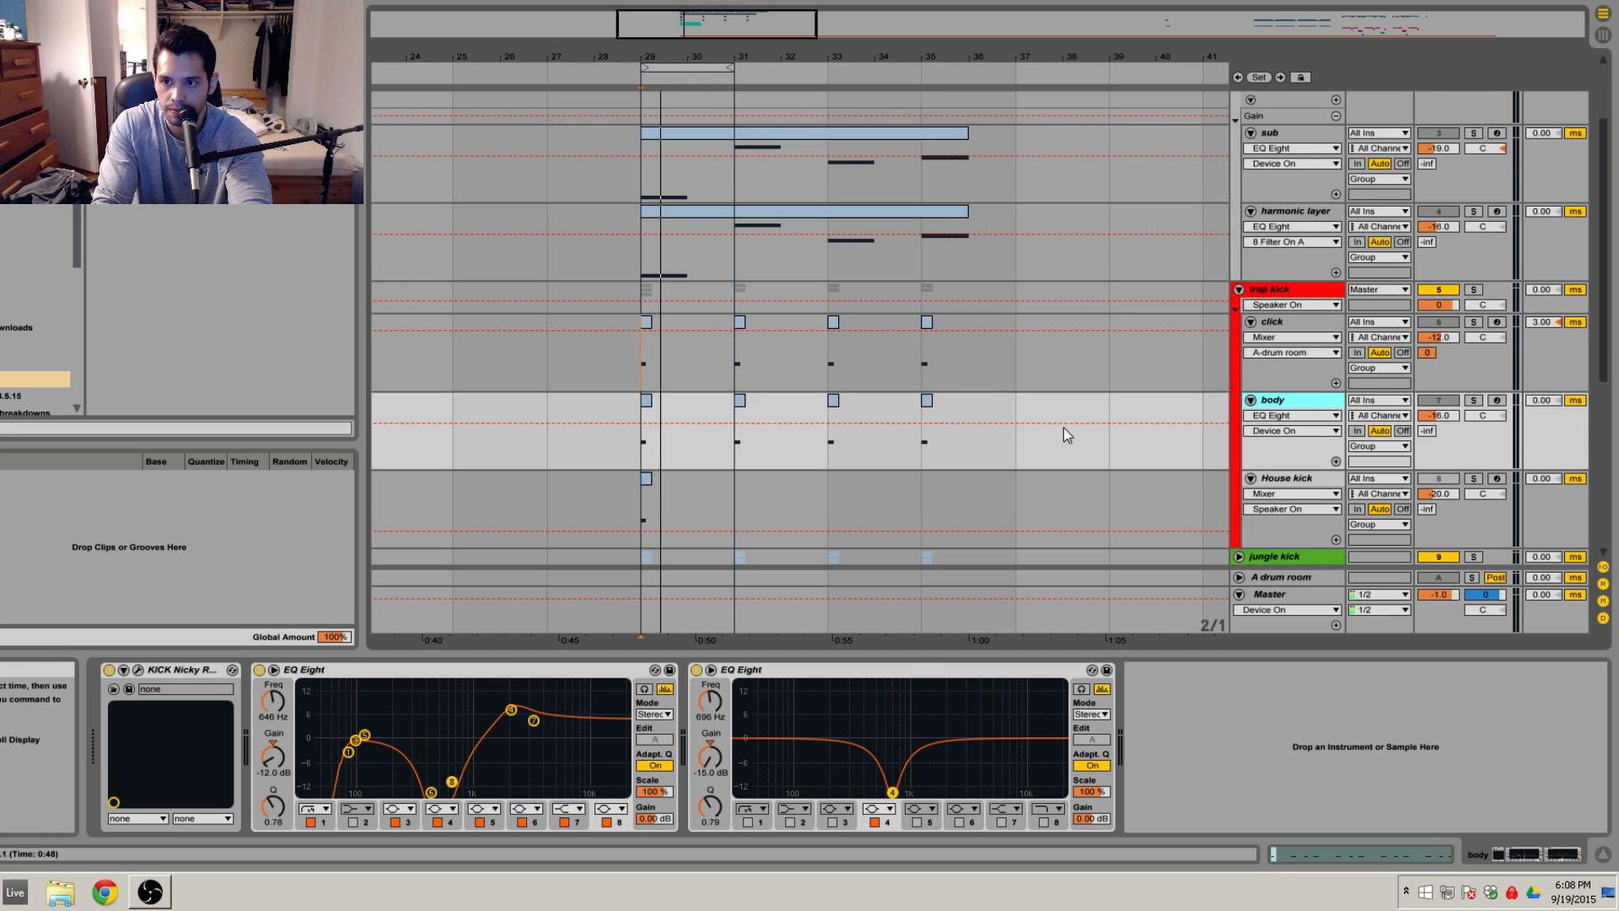
click(1178, 350)
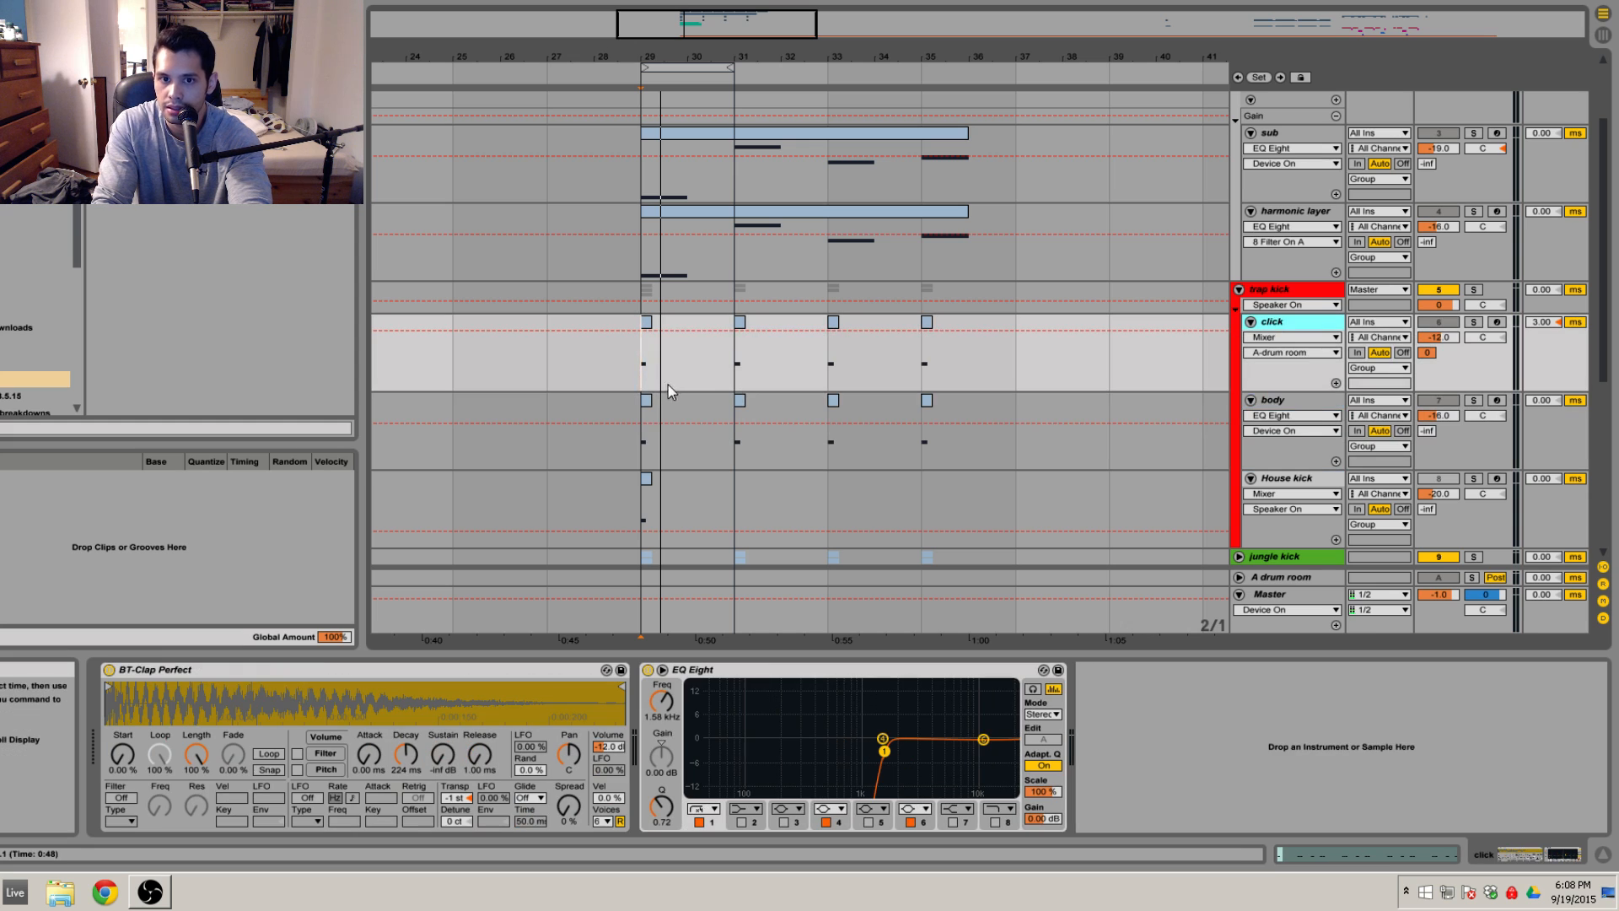
Step: Mark bars 29 to 37 on the click track, and point out the bounced 808 clips in the 12 Group
drag(668, 372, 1003, 353)
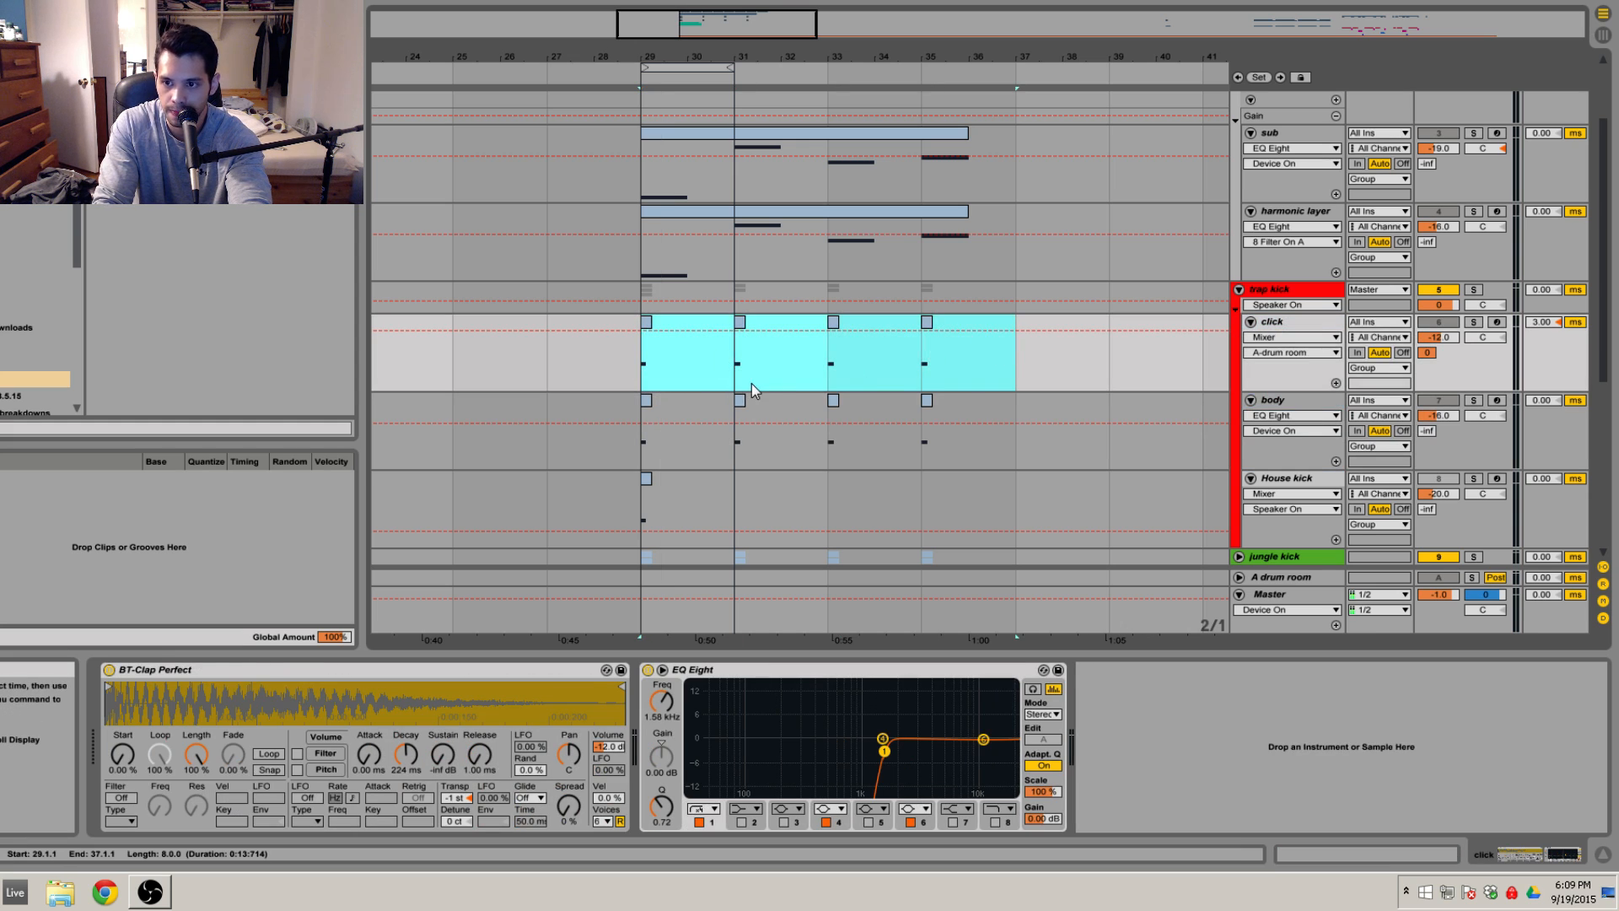
scroll(752, 383, down, 4)
scroll(835, 386, down, 1)
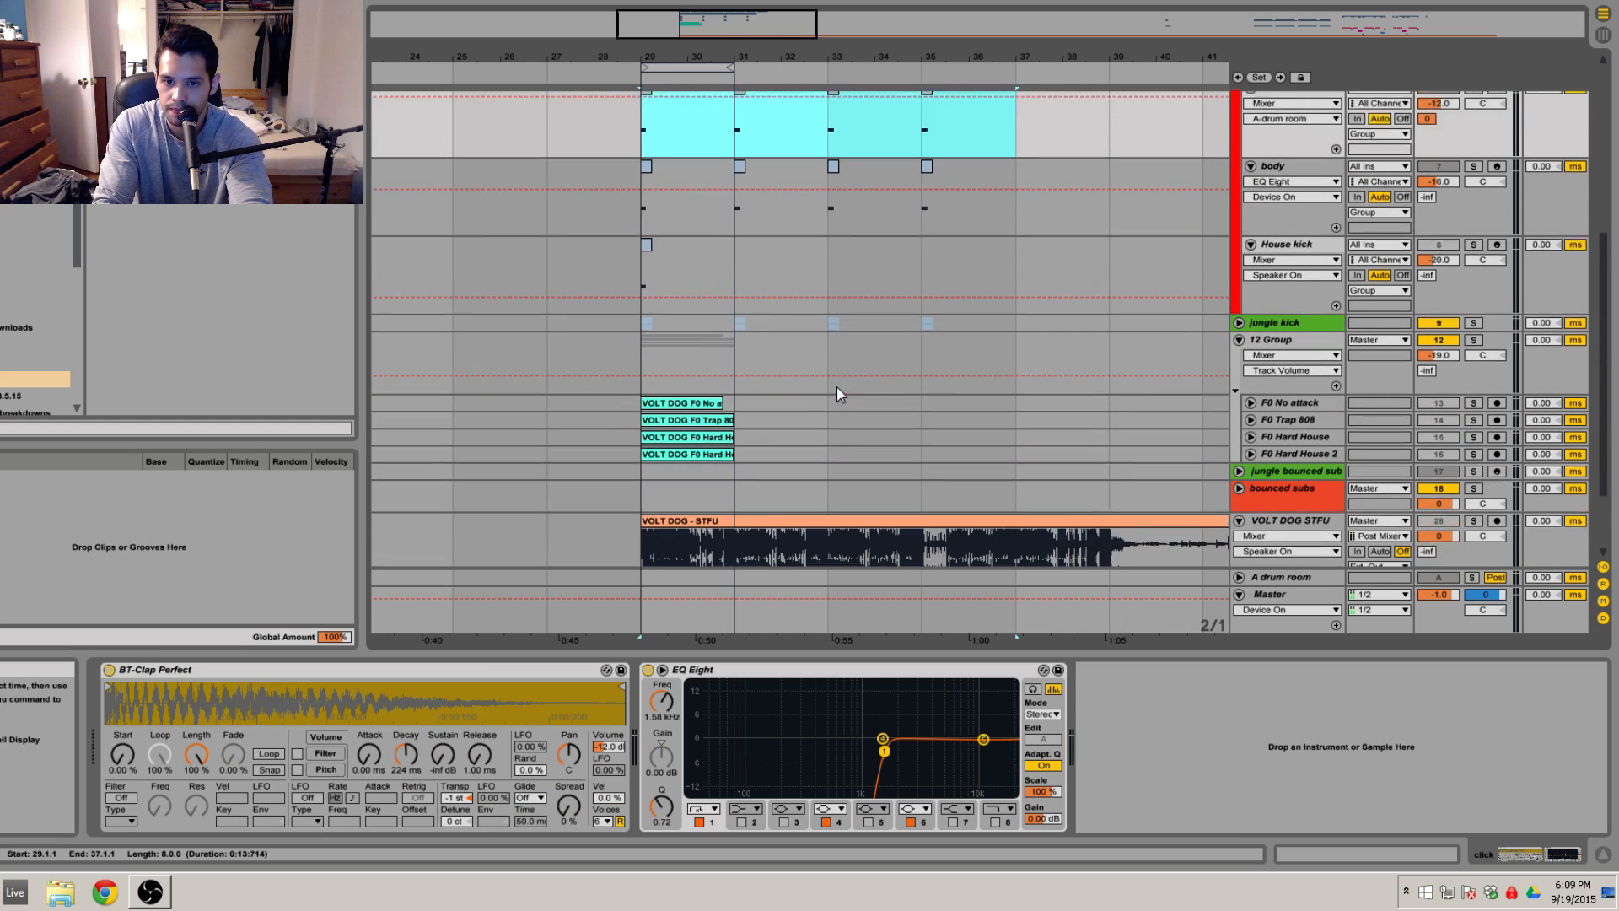
scroll(837, 392, down, 1)
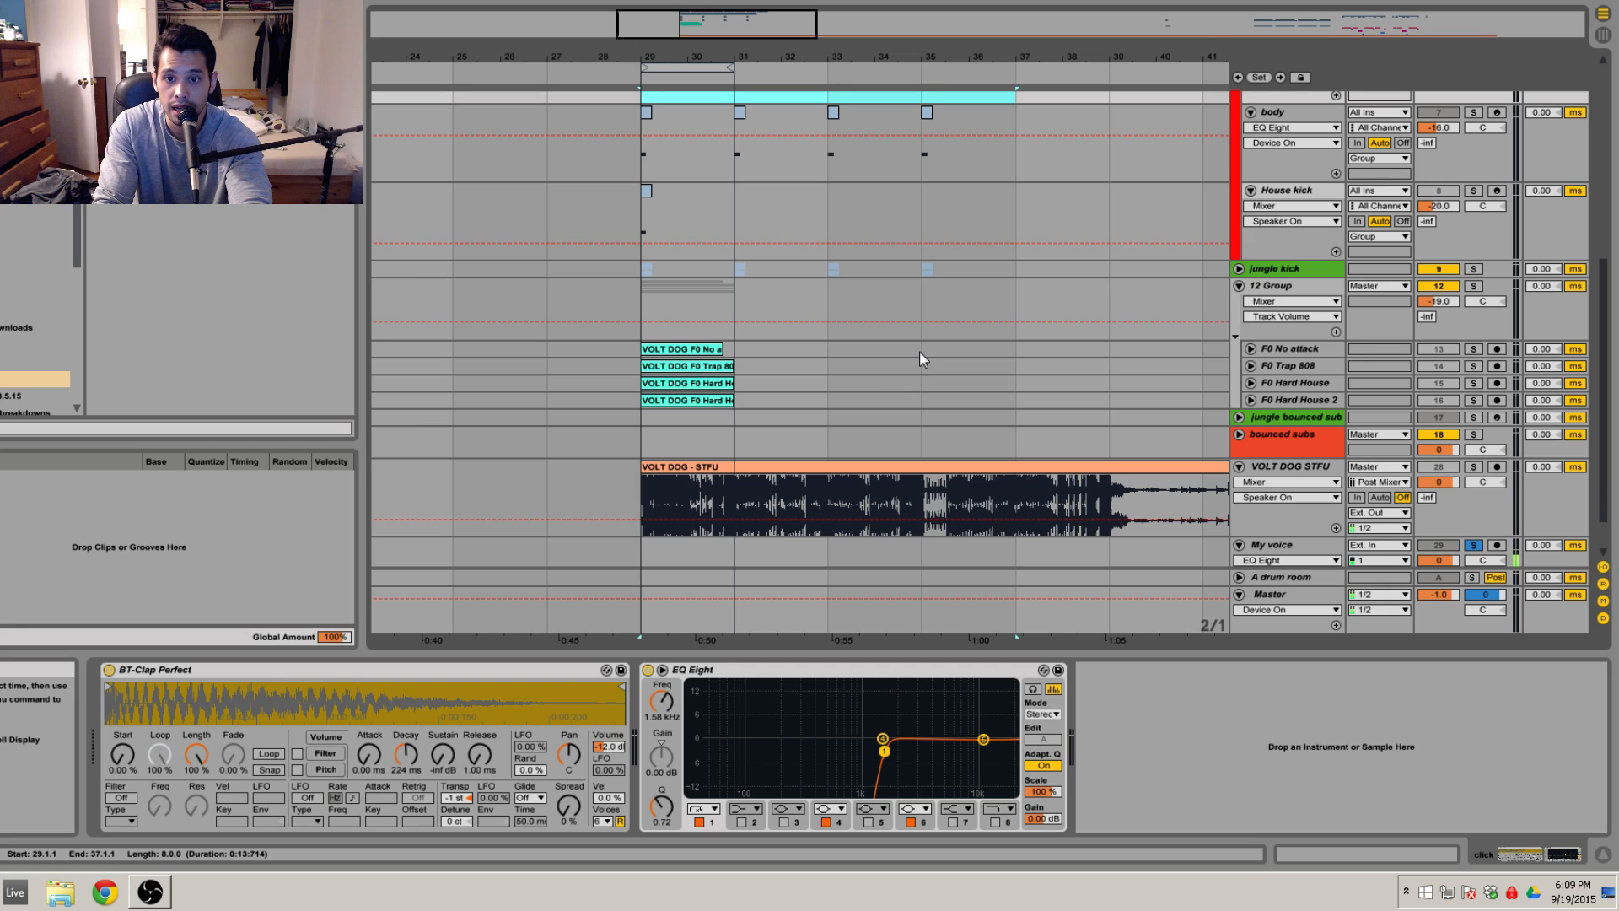
drag(803, 396, 650, 350)
click(908, 366)
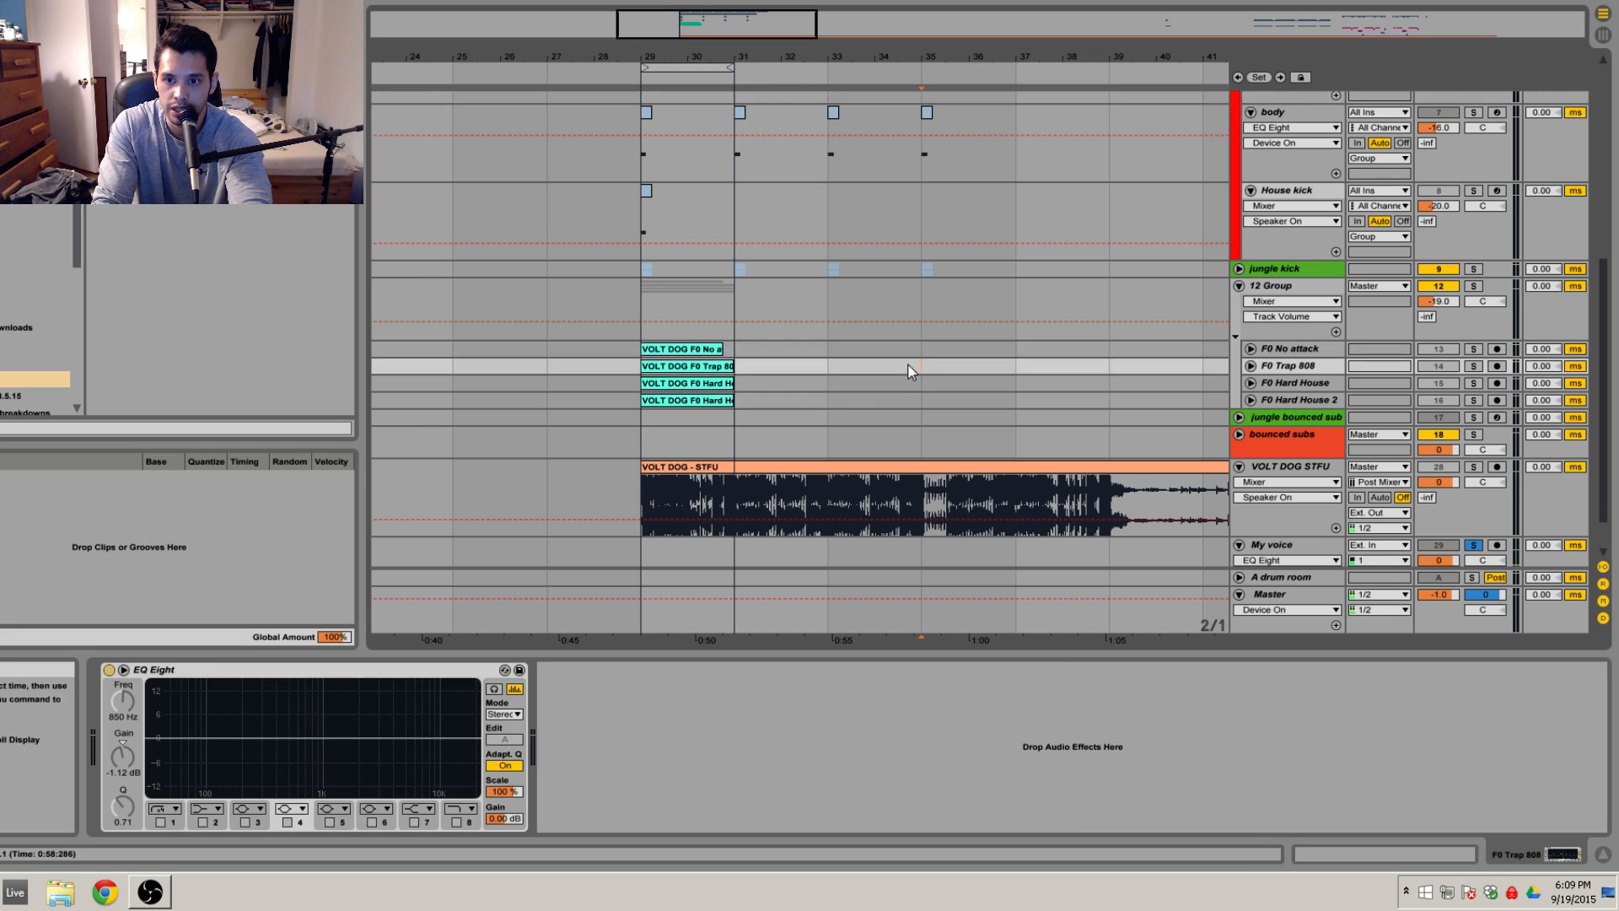
Step: Widen the timeline view to show more of the VOLT DOG - STFU audio clip
scroll(921, 366, down, 1)
drag(947, 57, 940, 116)
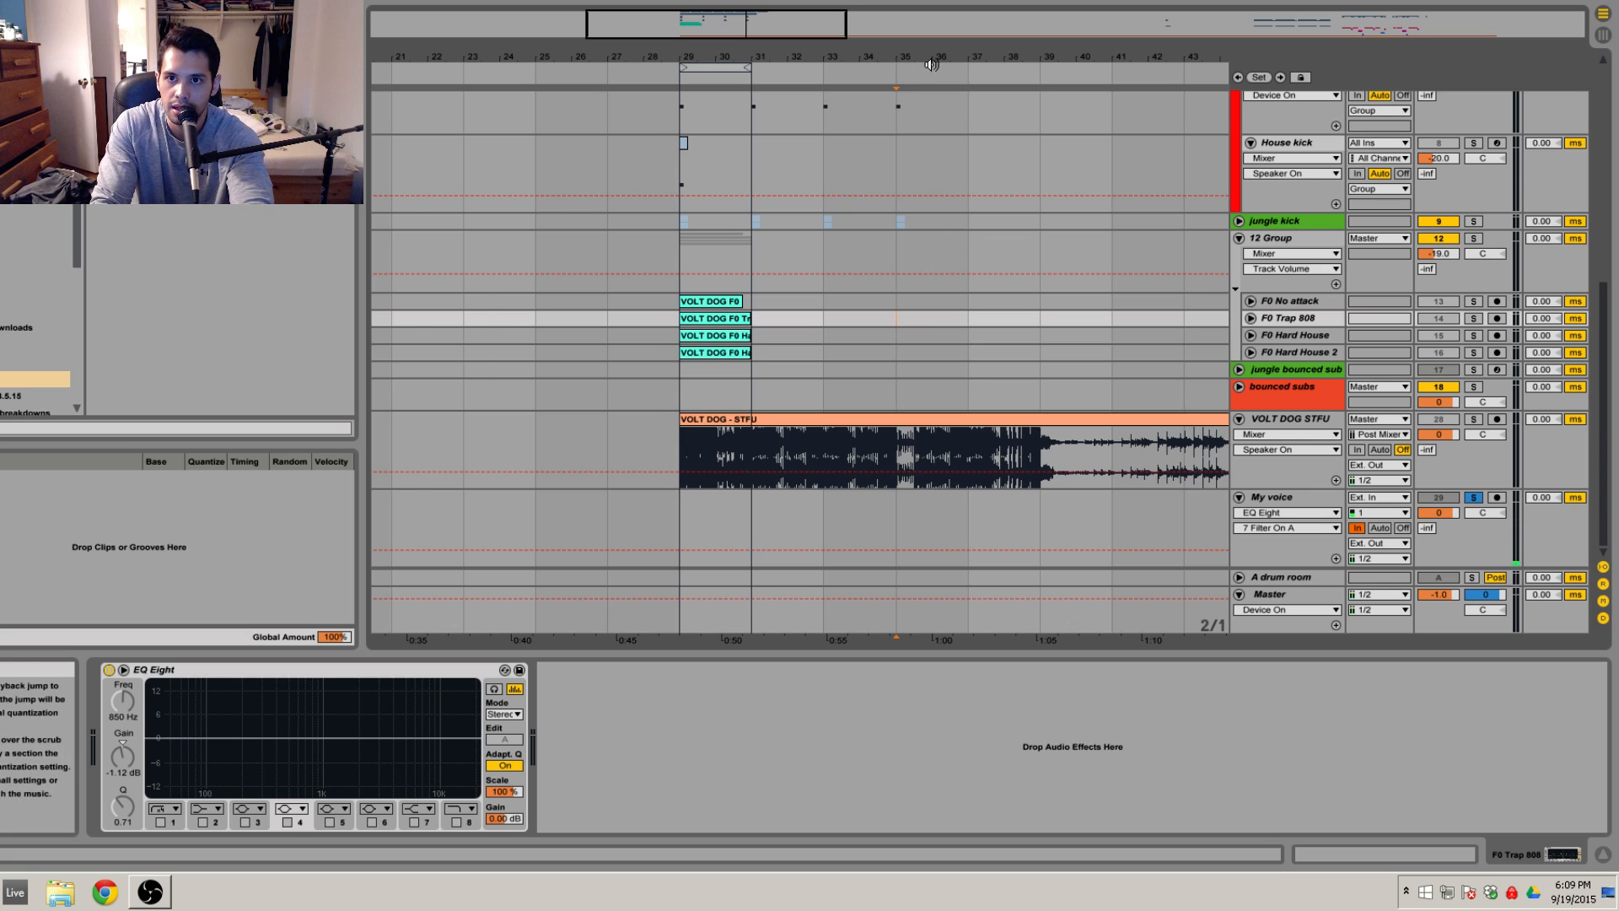
drag(936, 68, 923, 66)
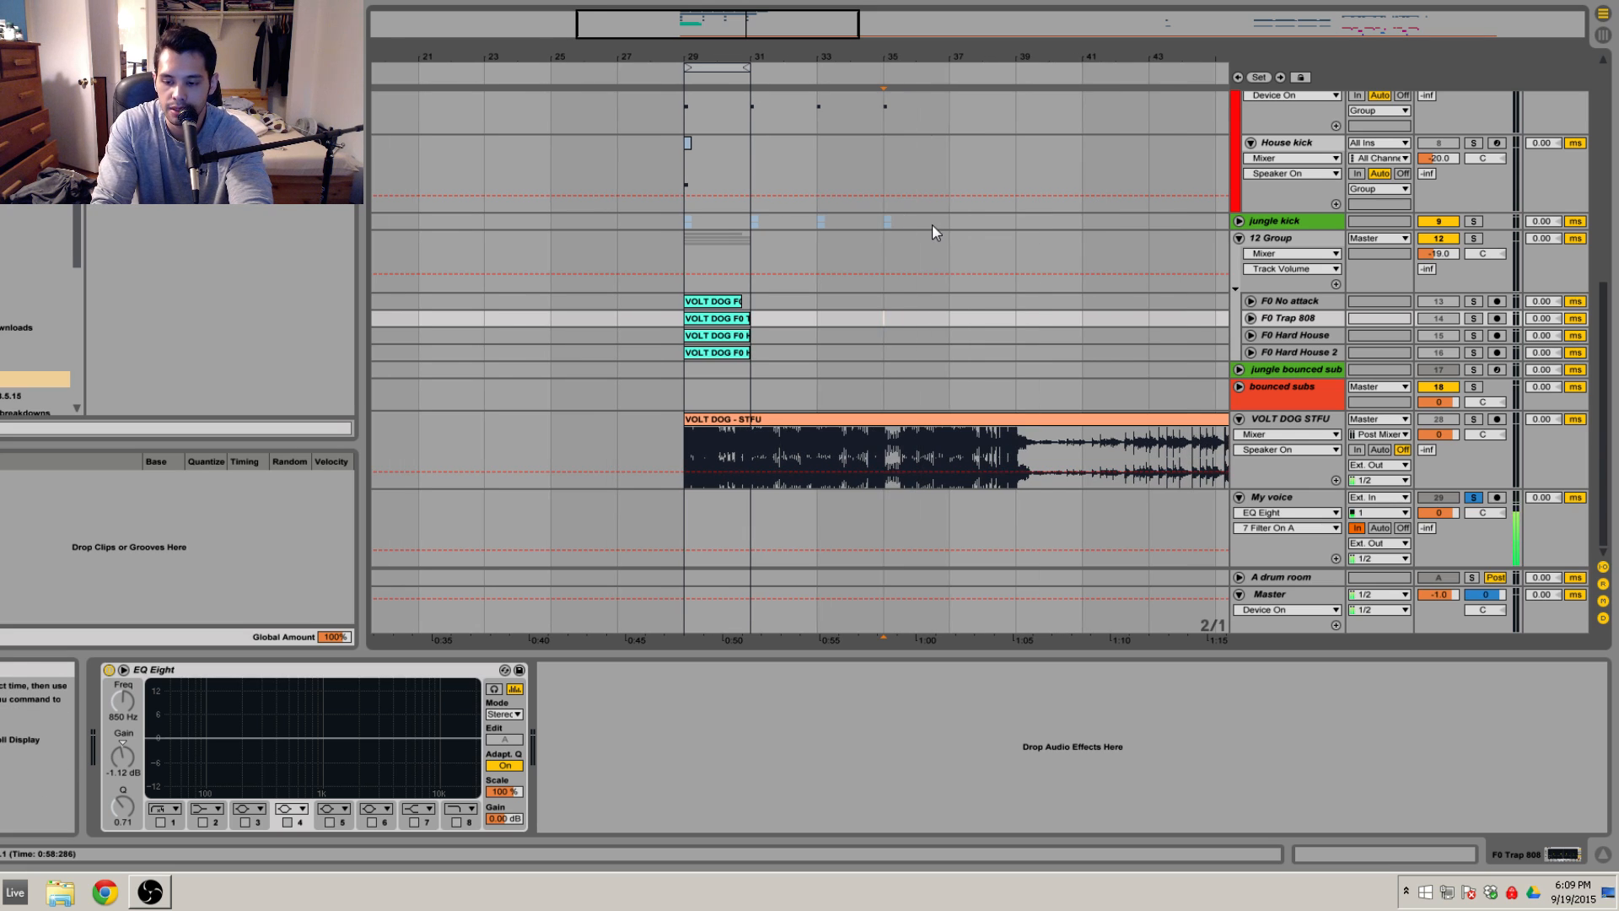
drag(927, 58, 903, 51)
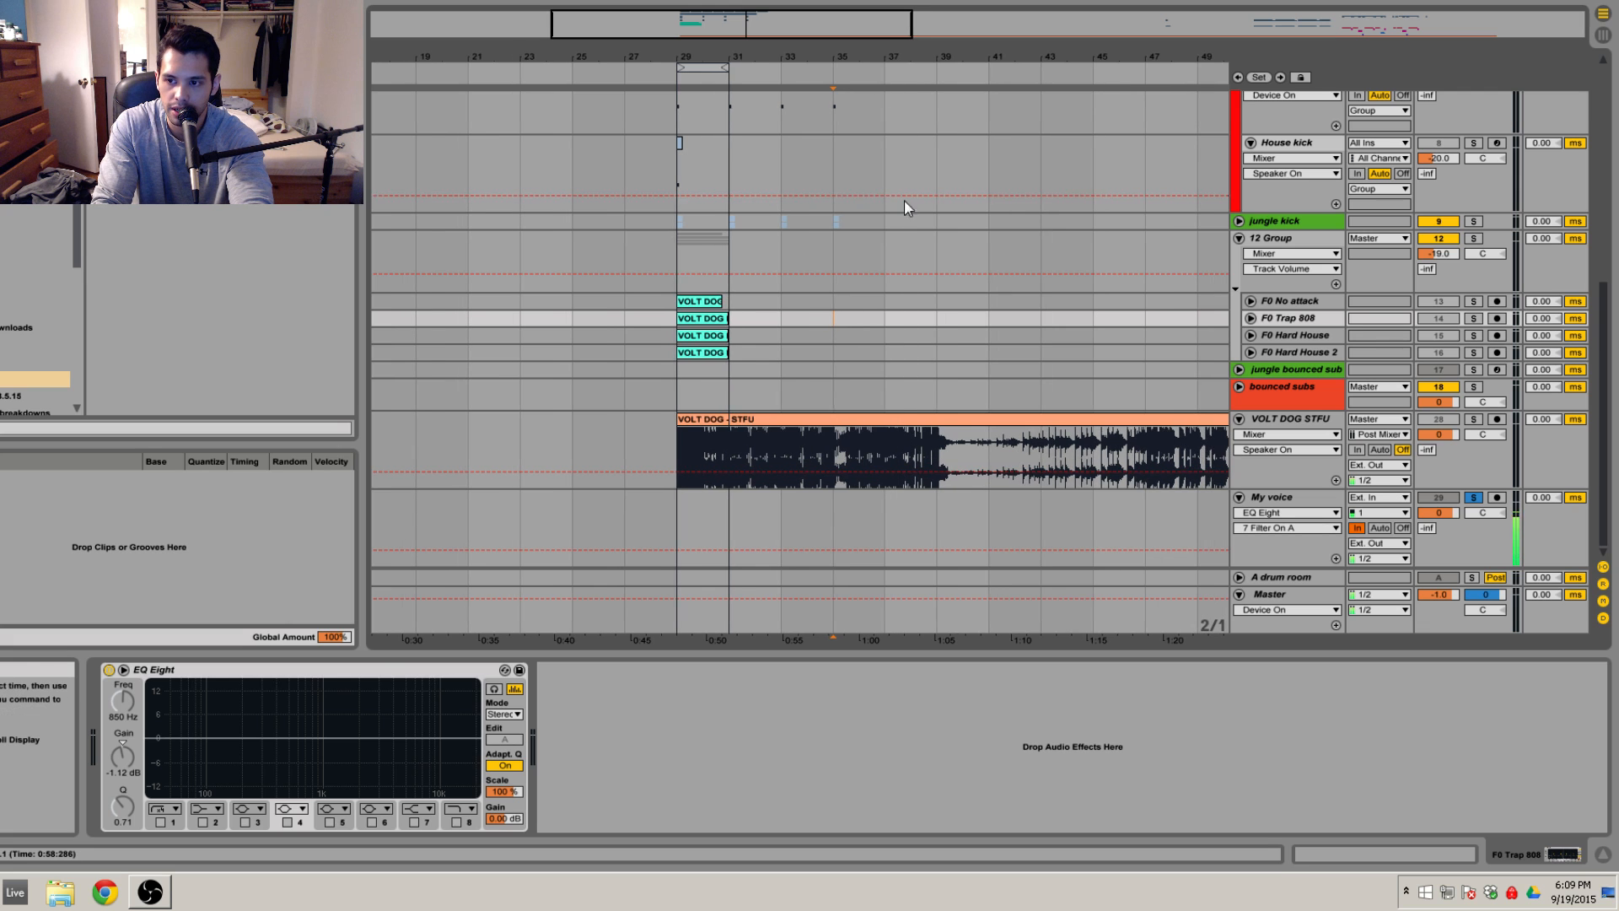